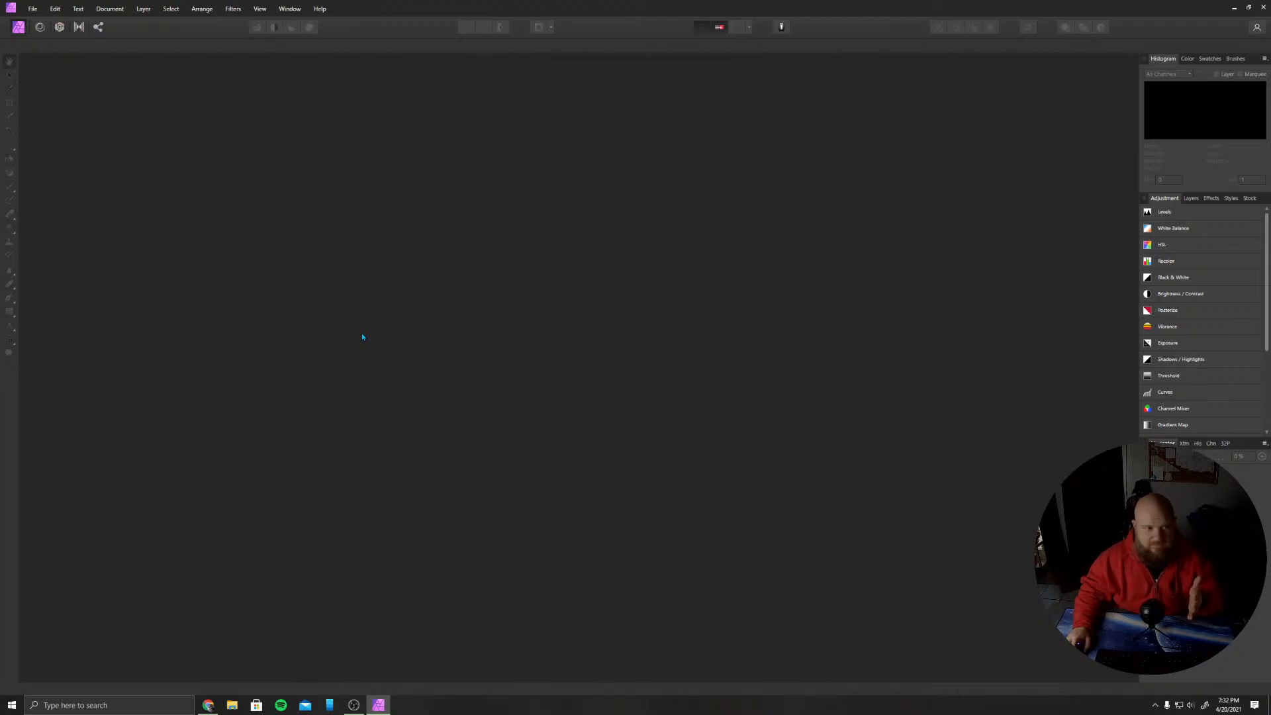
- Start a new HDR merge
click(33, 9)
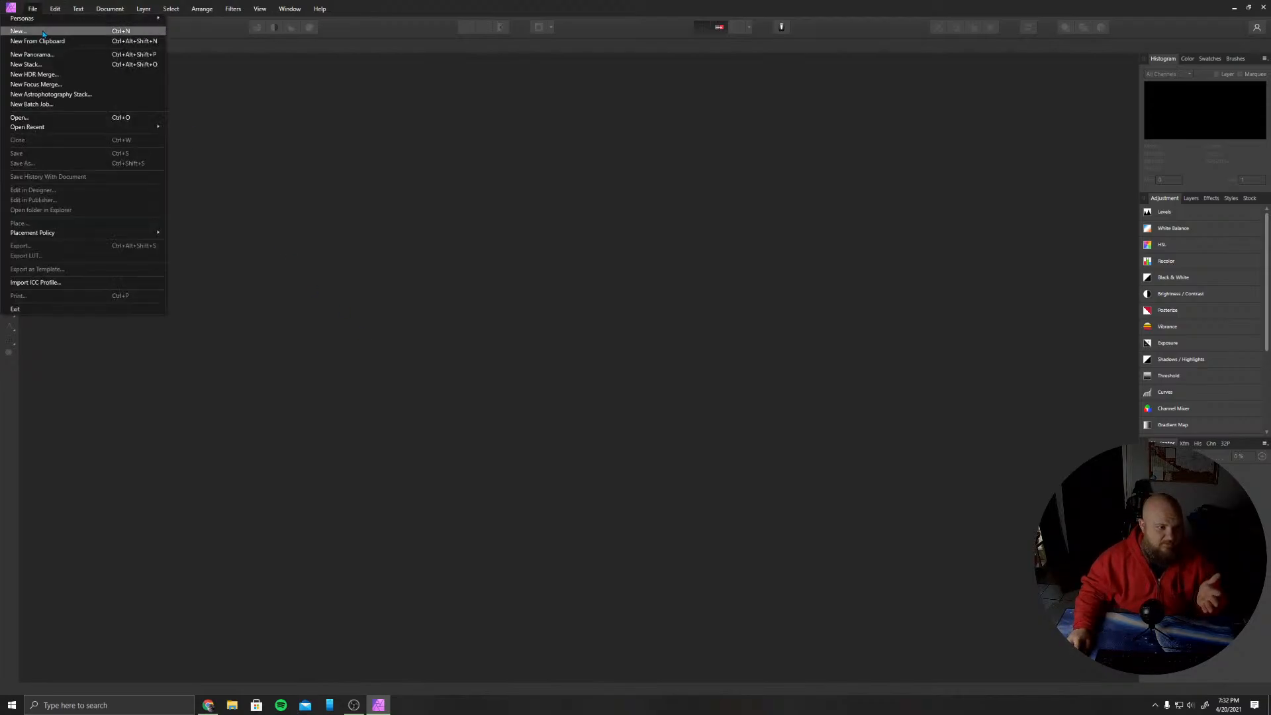
click(323, 151)
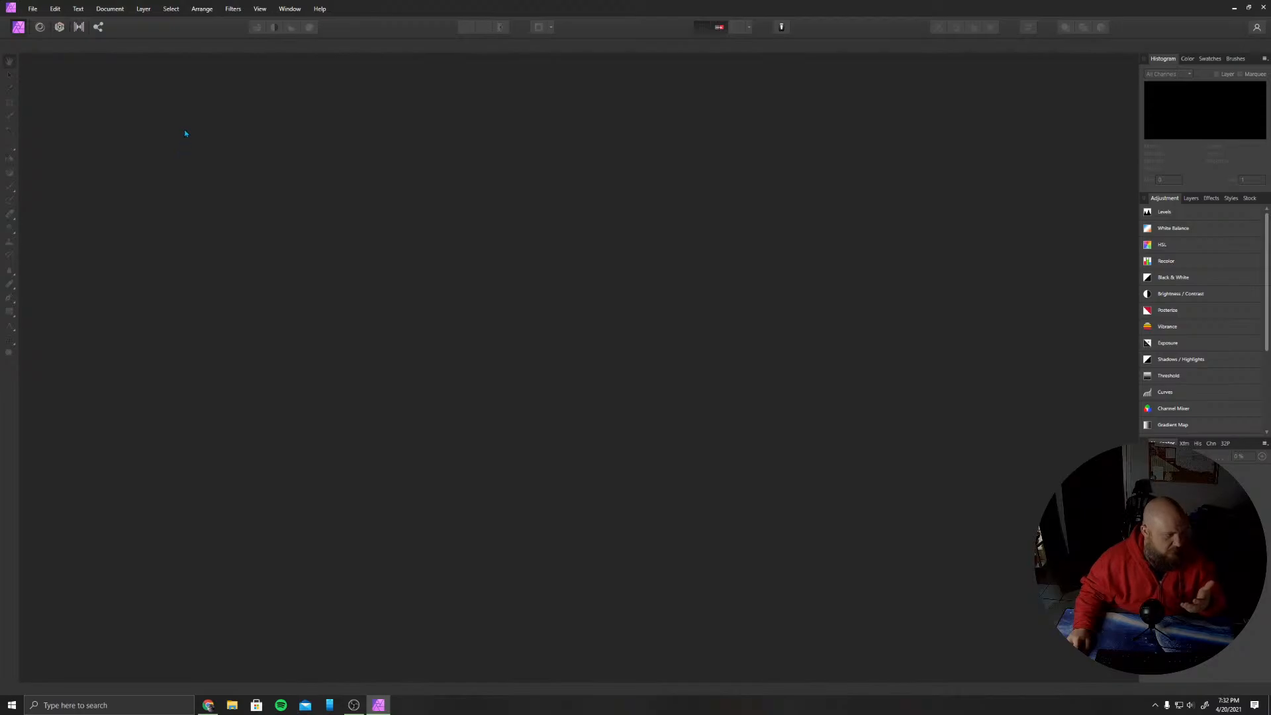
click(24, 12)
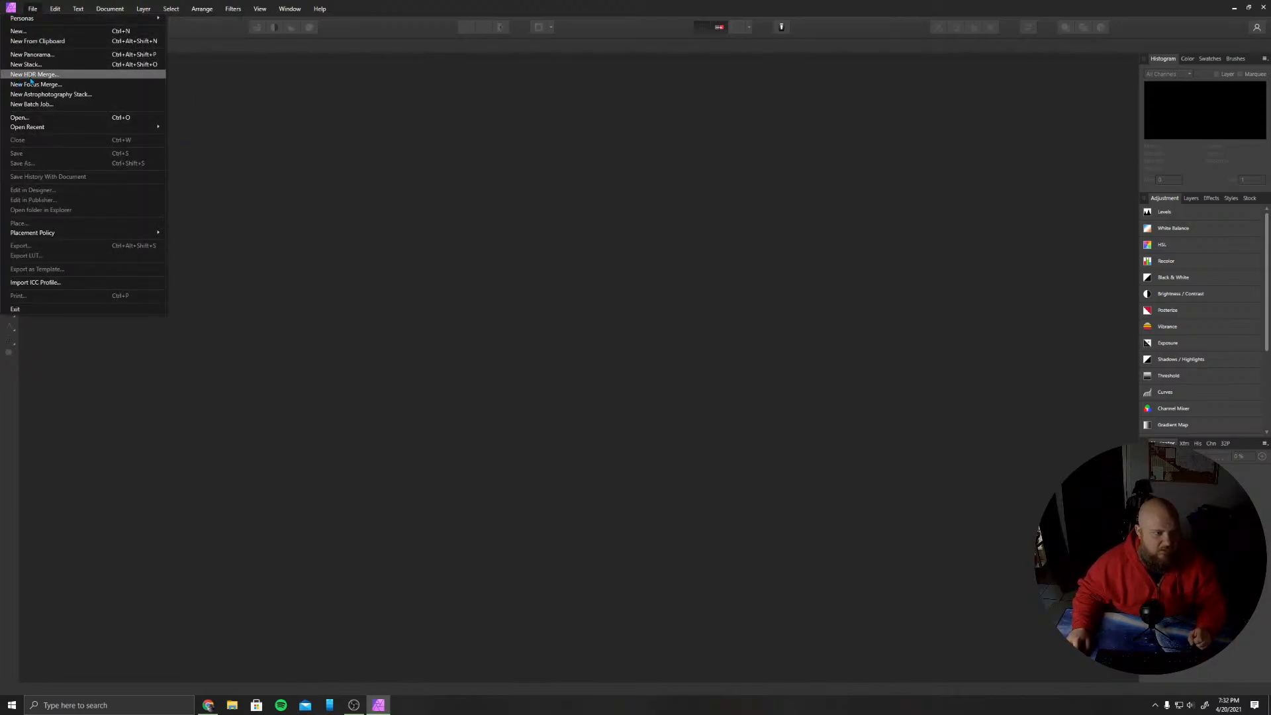
click(76, 76)
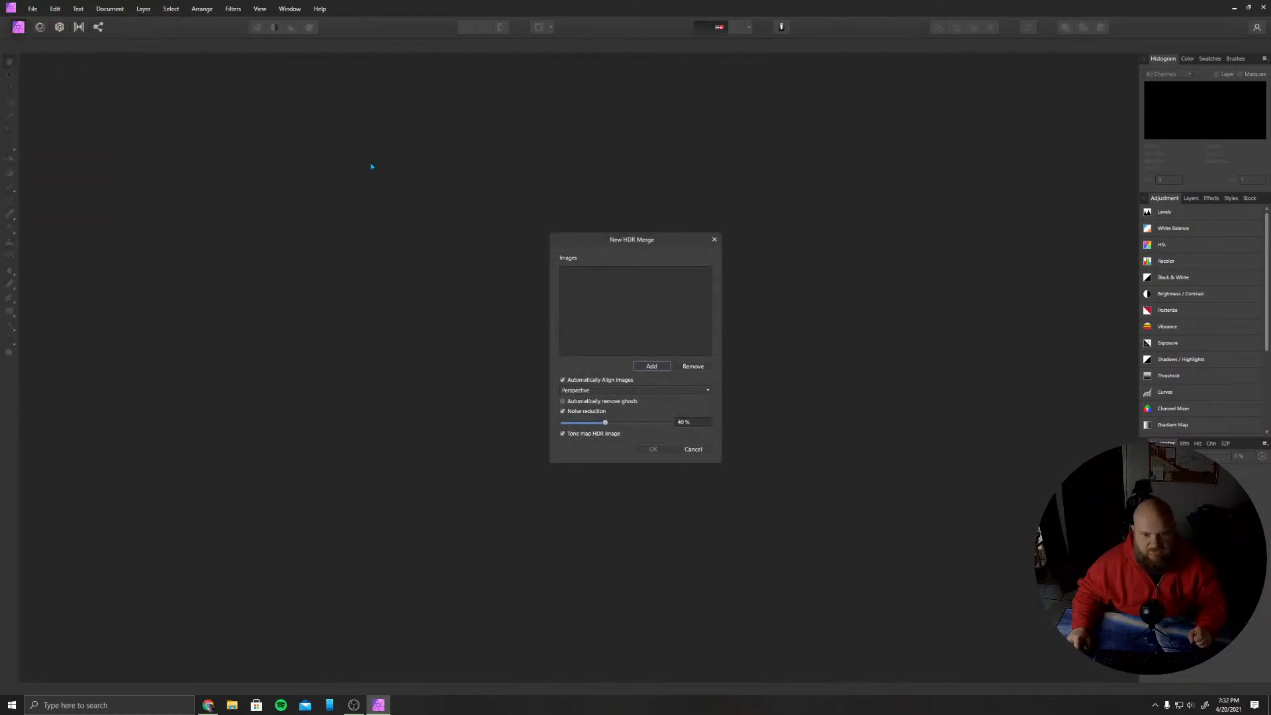
- Add V44A6642.CR2 through V44A6646.CR2 from the HDR folder inside Test Images to the merge
click(652, 367)
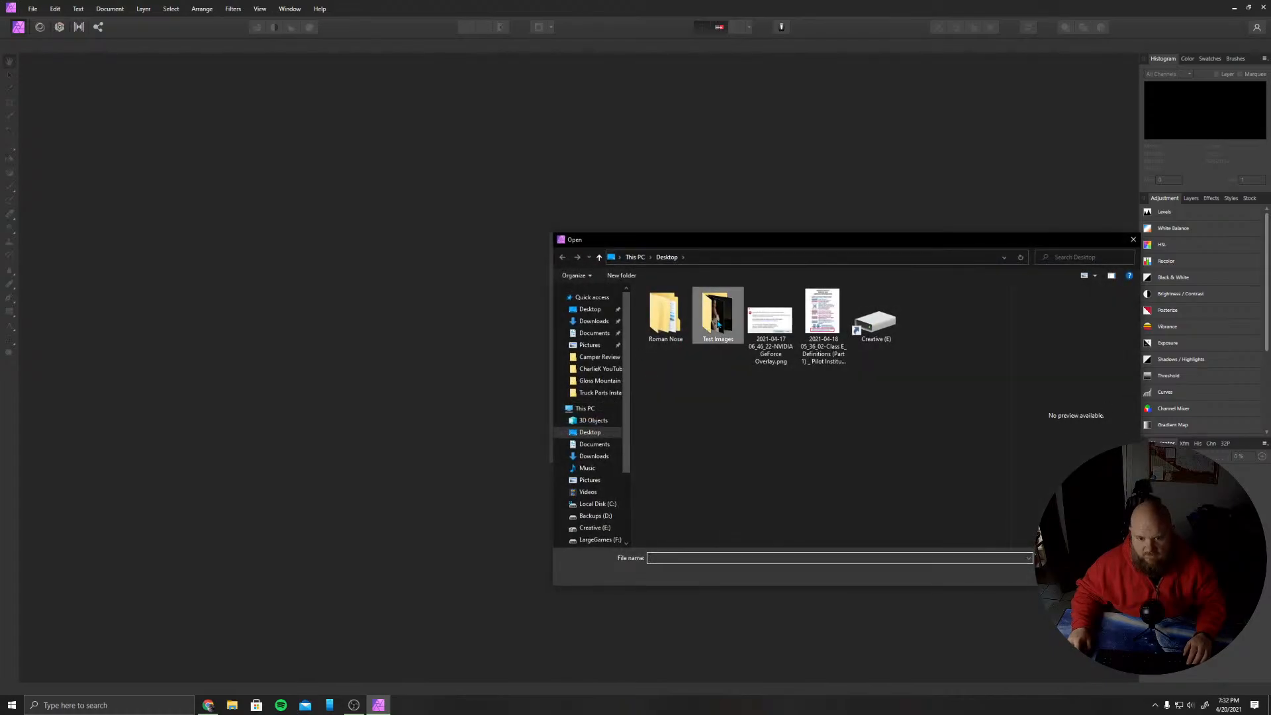
double_click(695, 326)
double_click(682, 328)
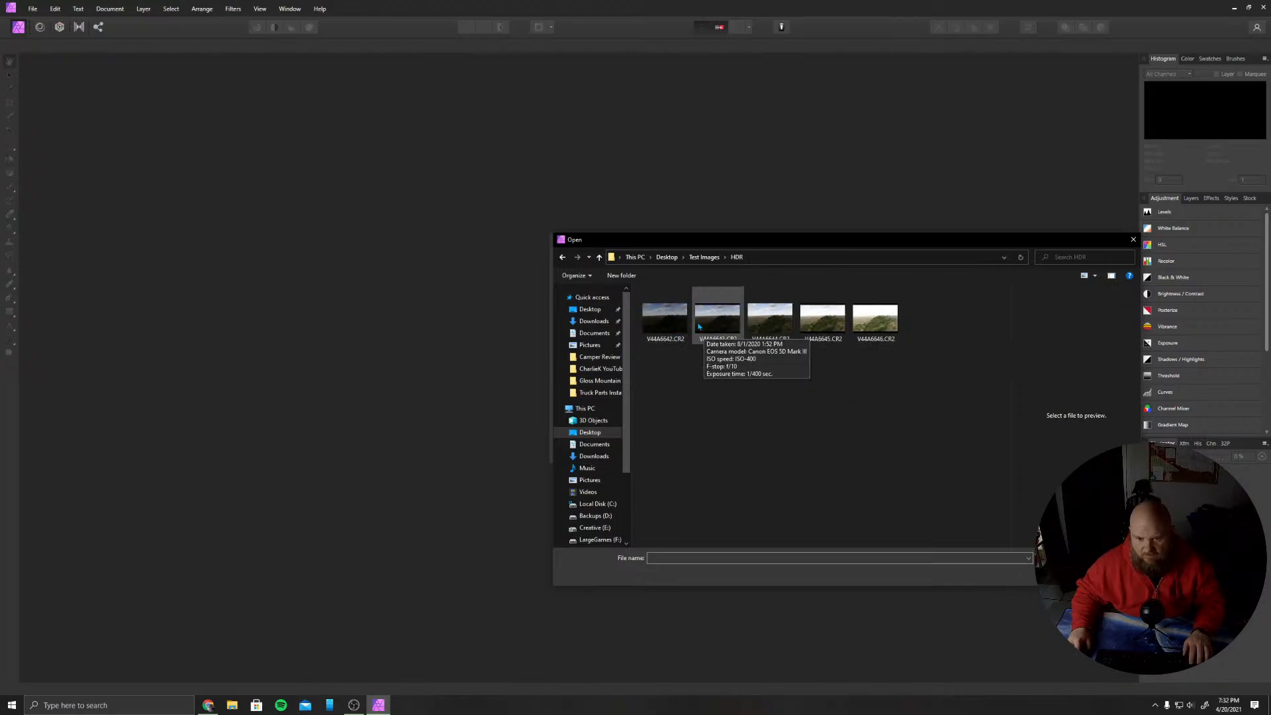
click(665, 318)
shift+click(874, 323)
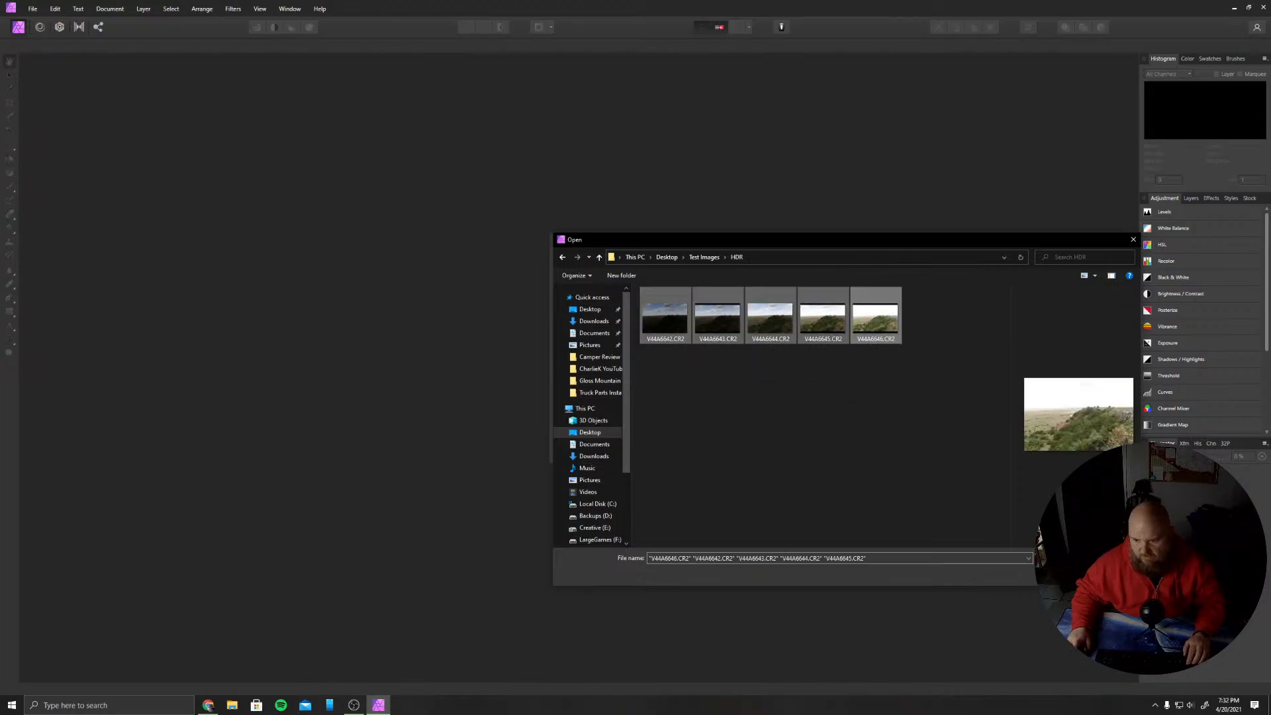
key(Return)
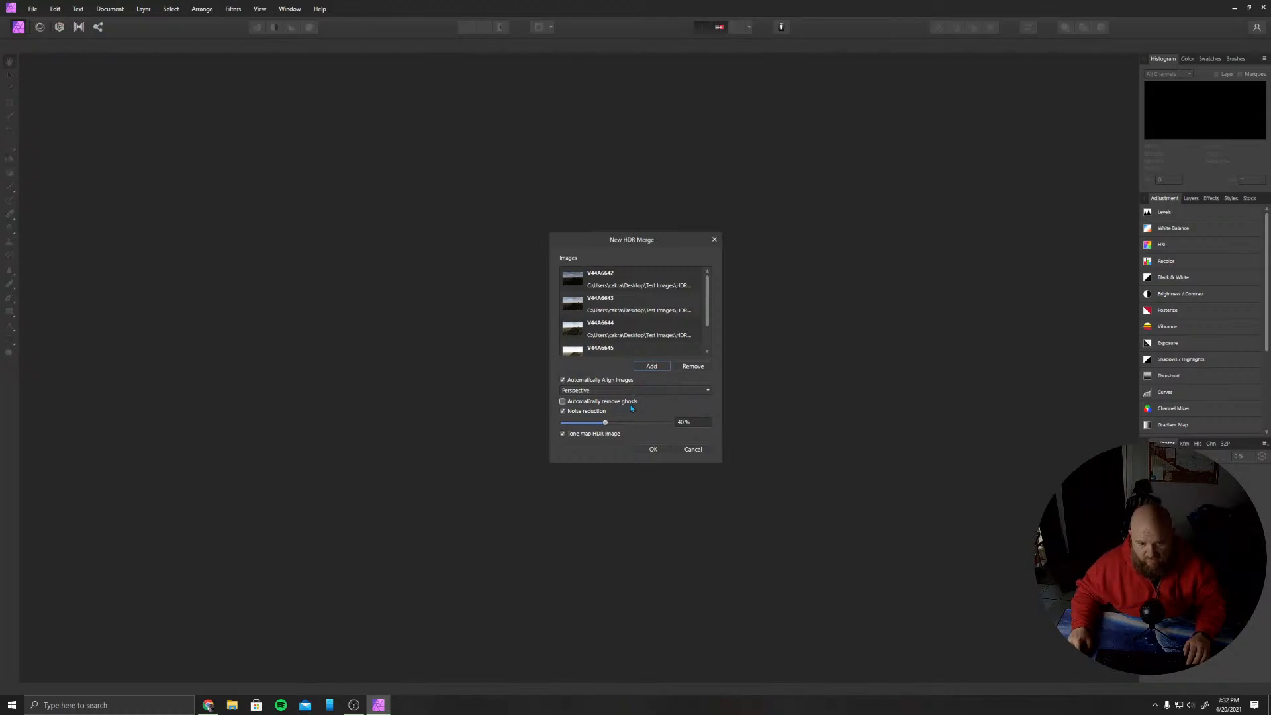
- Enable automatic ghost removal and run the HDR merge
click(630, 405)
click(653, 449)
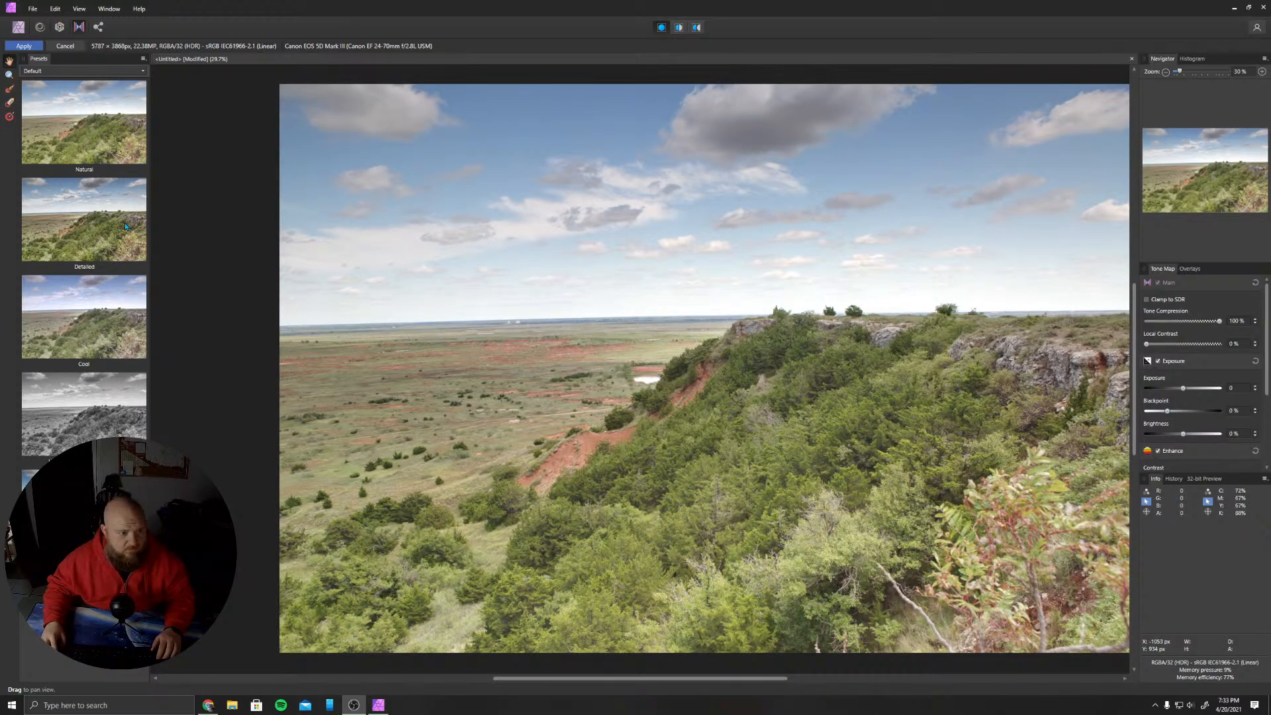
- Compare the Natural, Detailed, Cool and black-and-white presets, and apply the tone mapping with the vivid colour preset listed after them
click(117, 148)
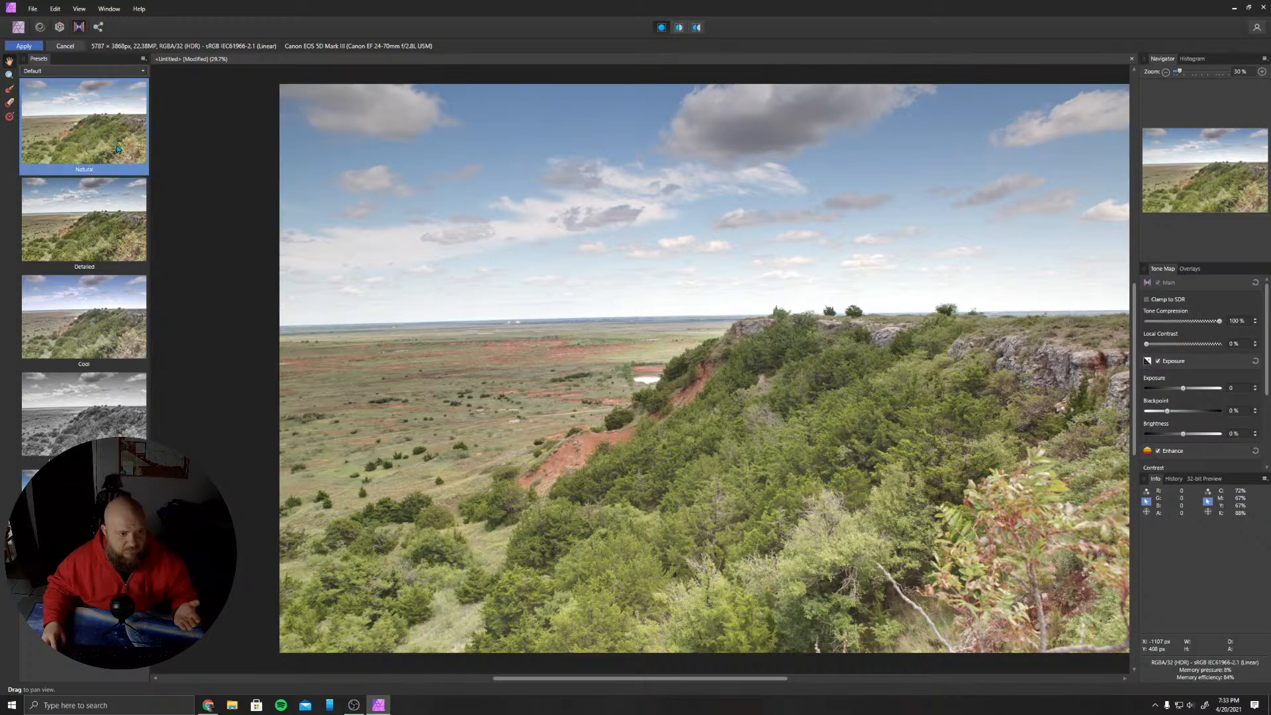
click(116, 215)
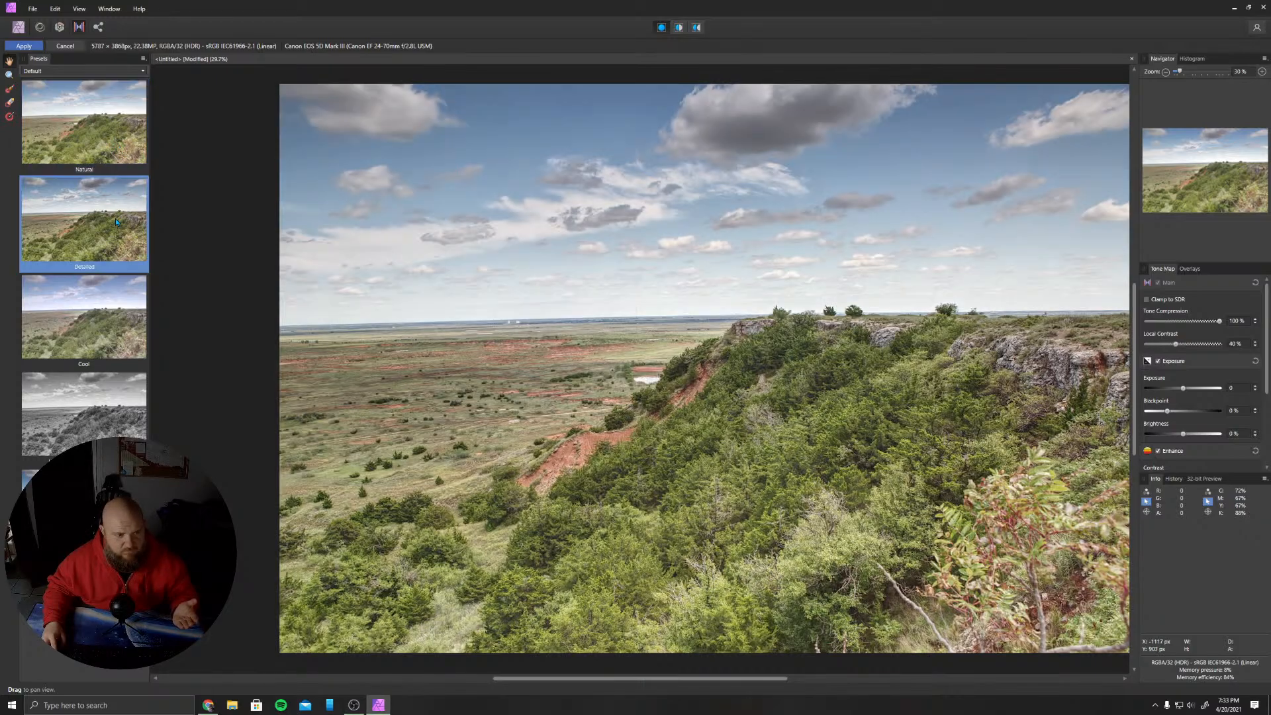
click(97, 303)
click(112, 425)
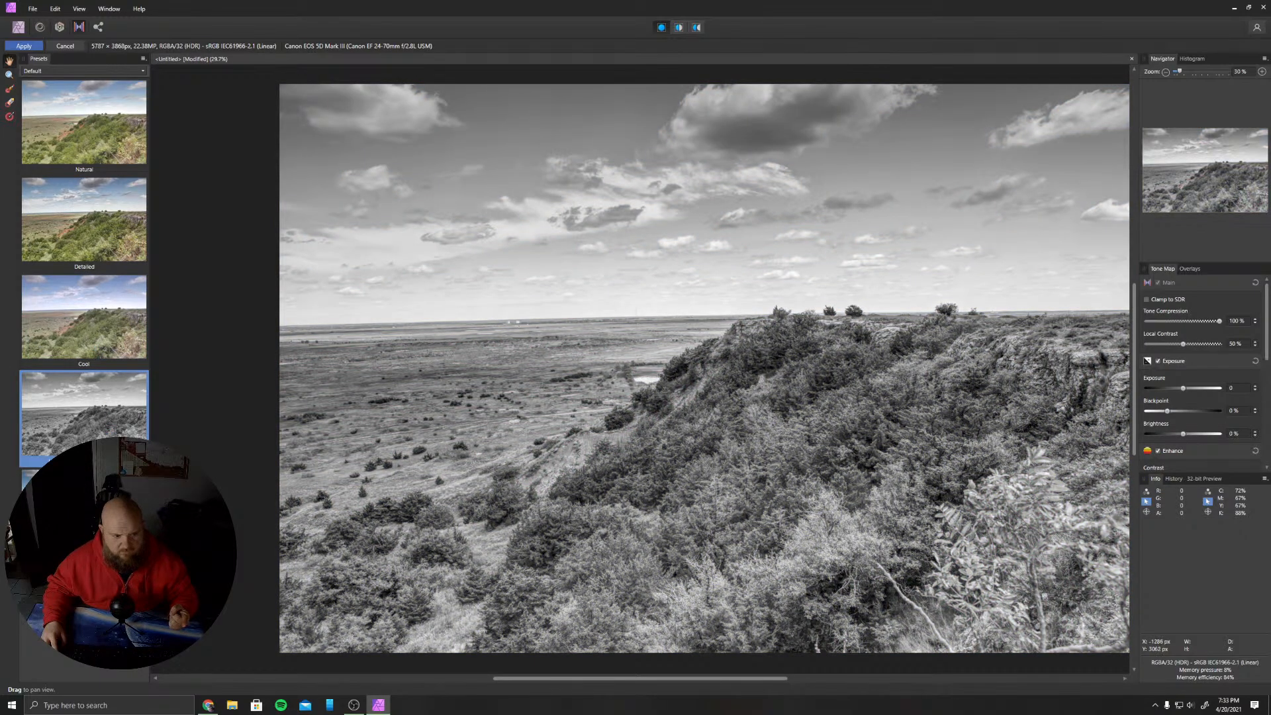
click(91, 534)
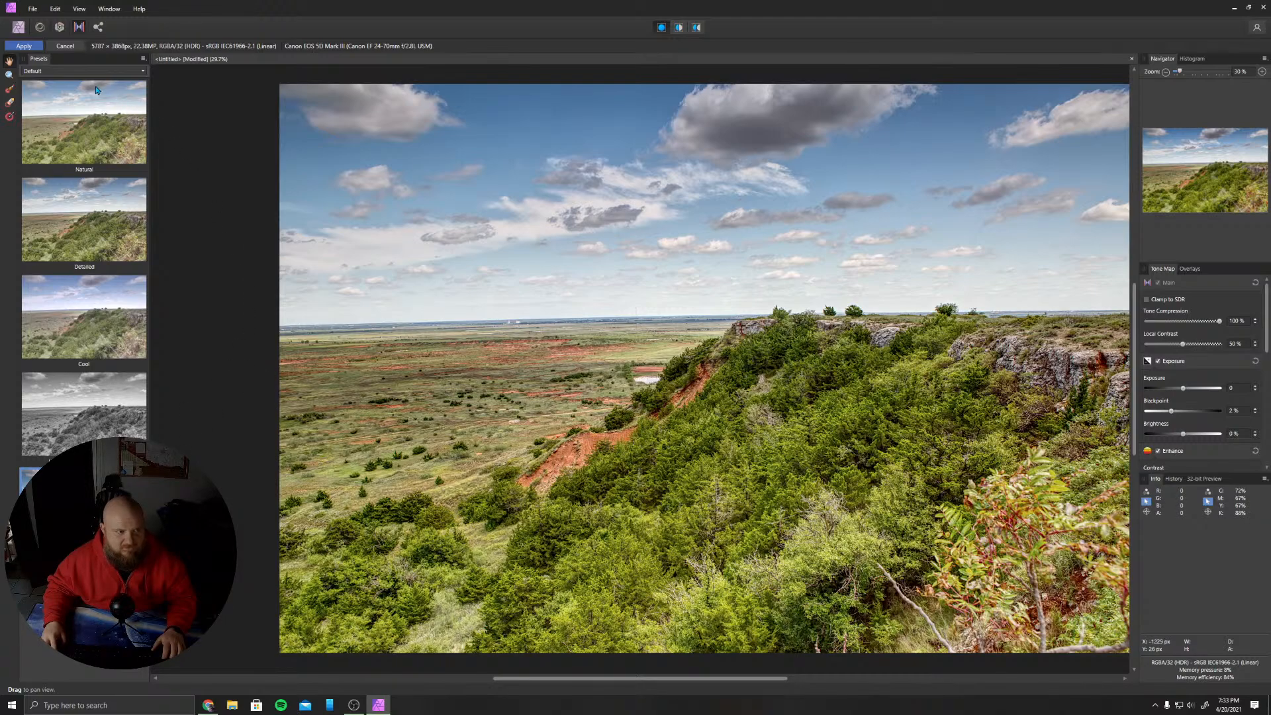
click(22, 48)
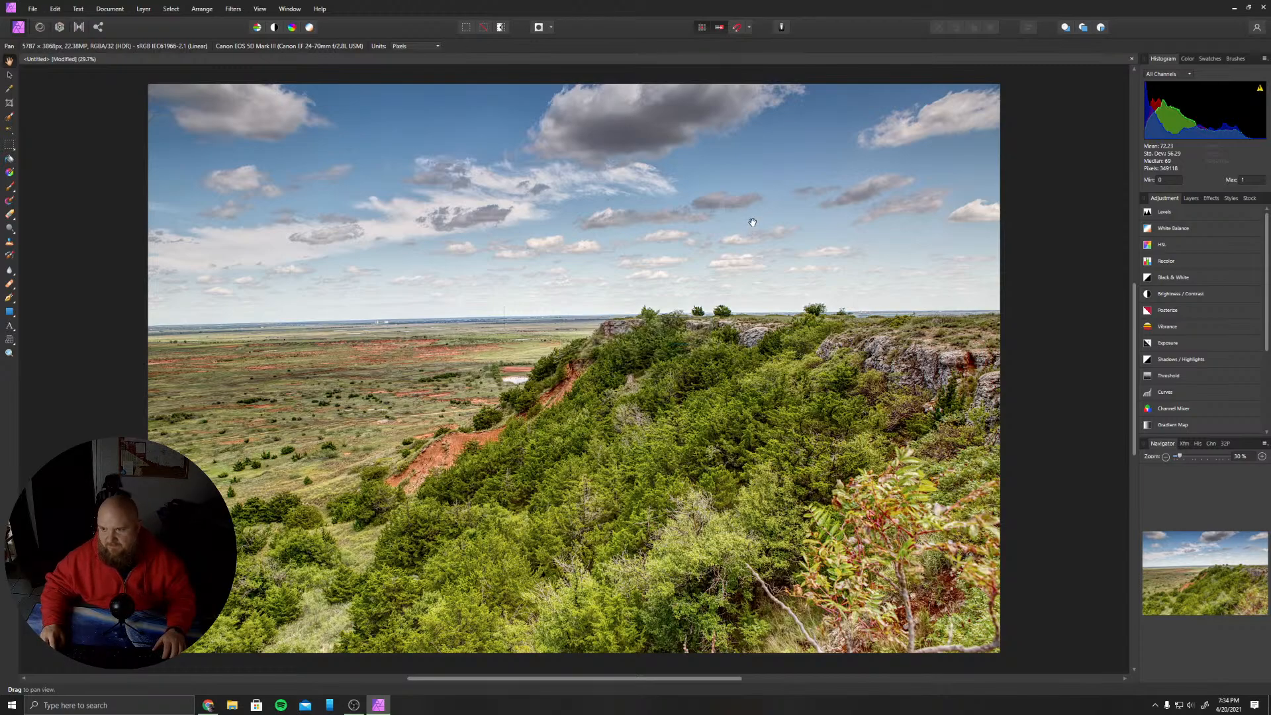
- Try the Darker Levels preset with the black level set to 1%, and delete the adjustment
click(1164, 212)
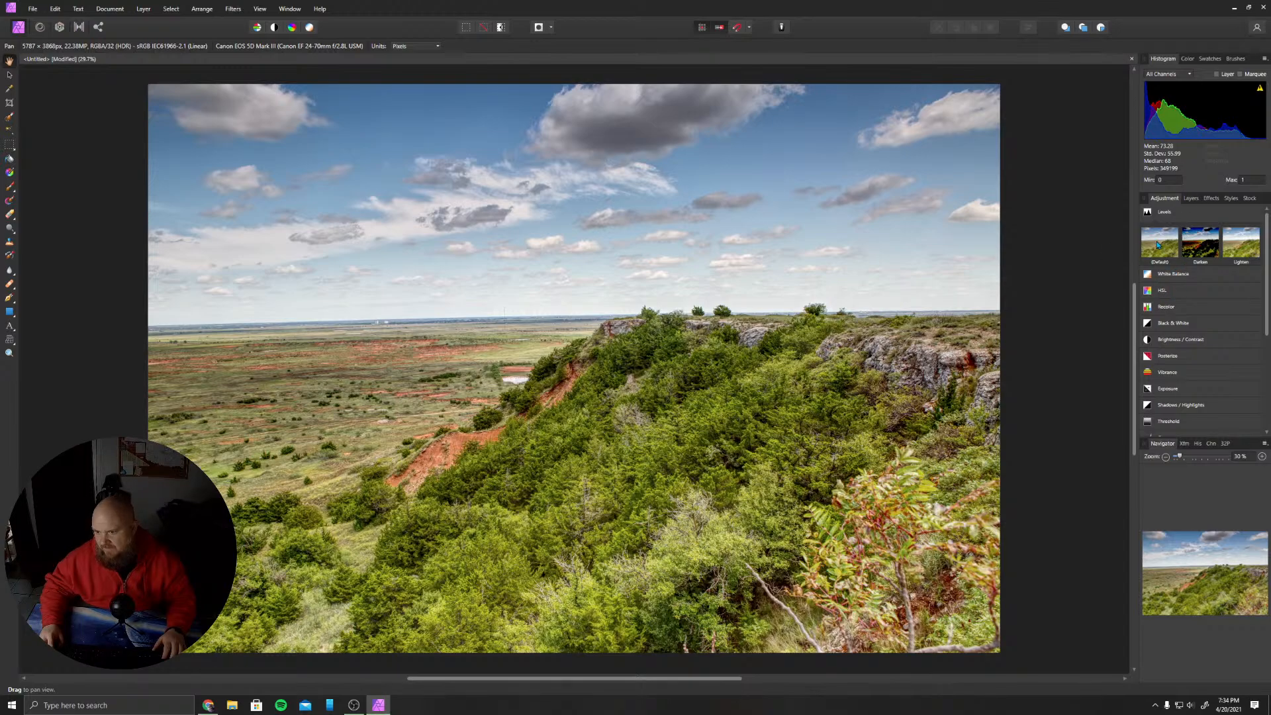
click(1190, 240)
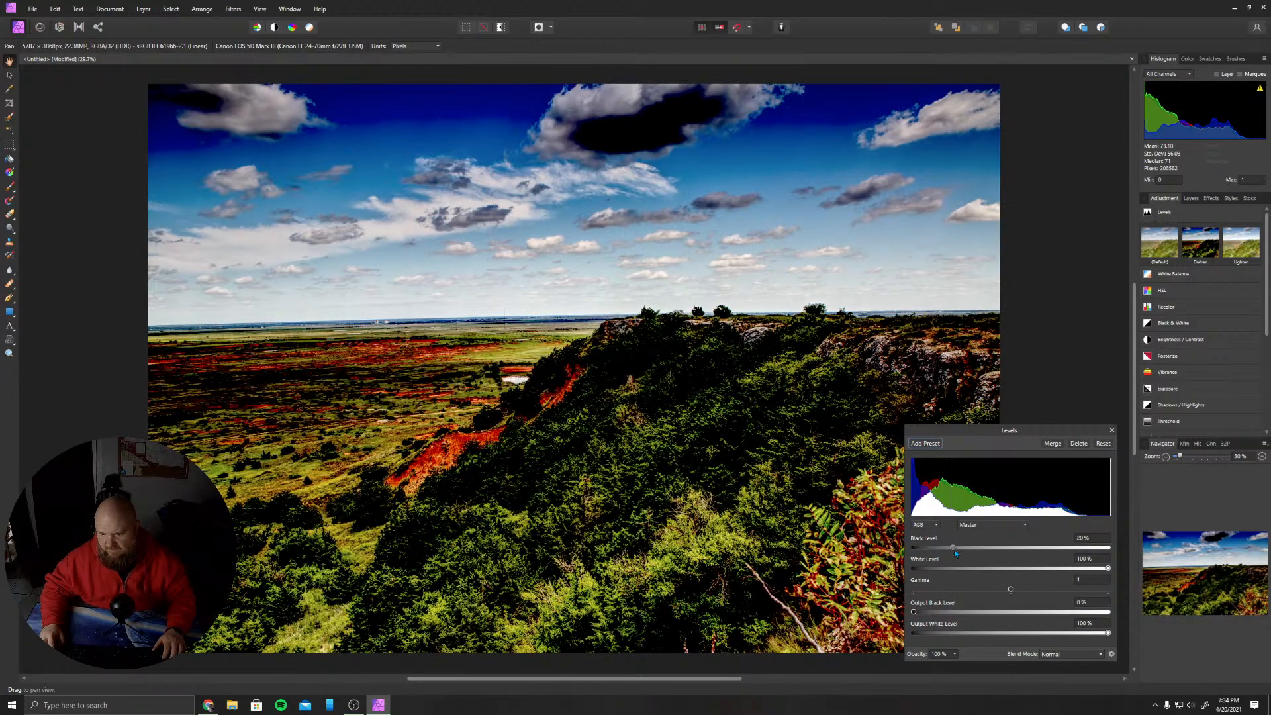
drag(954, 550, 917, 552)
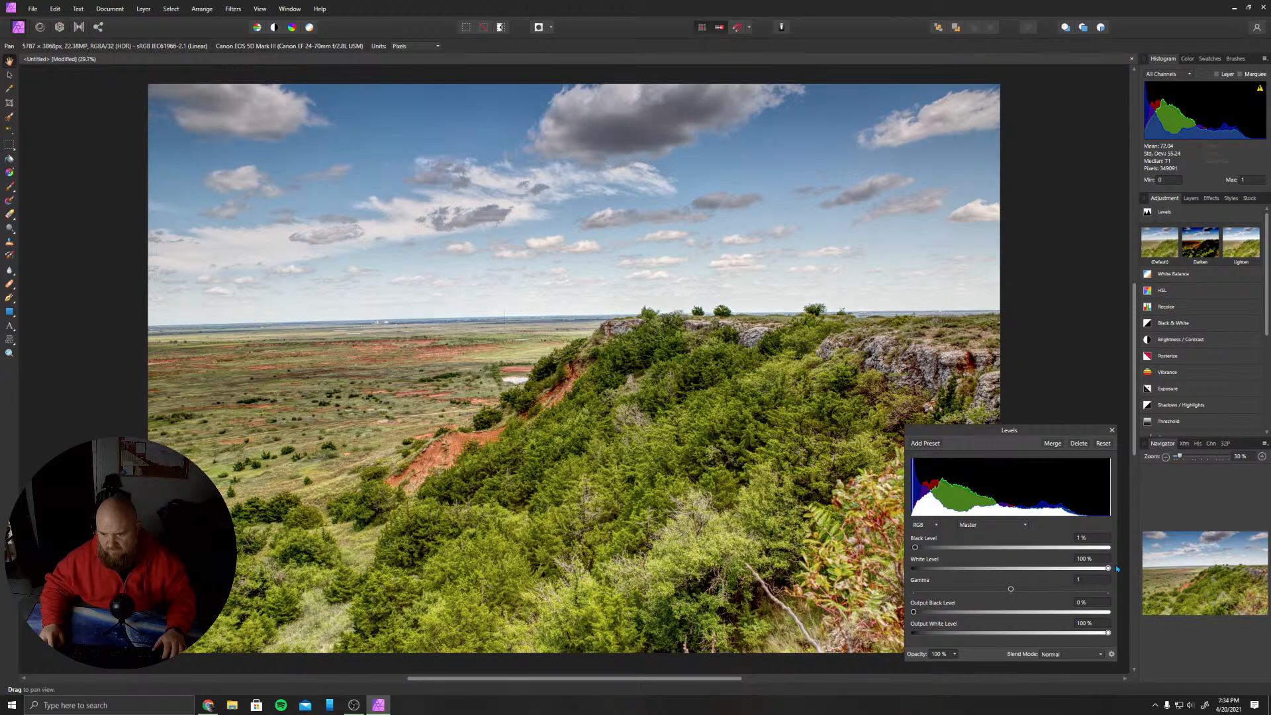
mouse_move(1108, 568)
mouse_down()
mouse_move(1033, 569)
mouse_move(1108, 567)
mouse_up()
click(1088, 442)
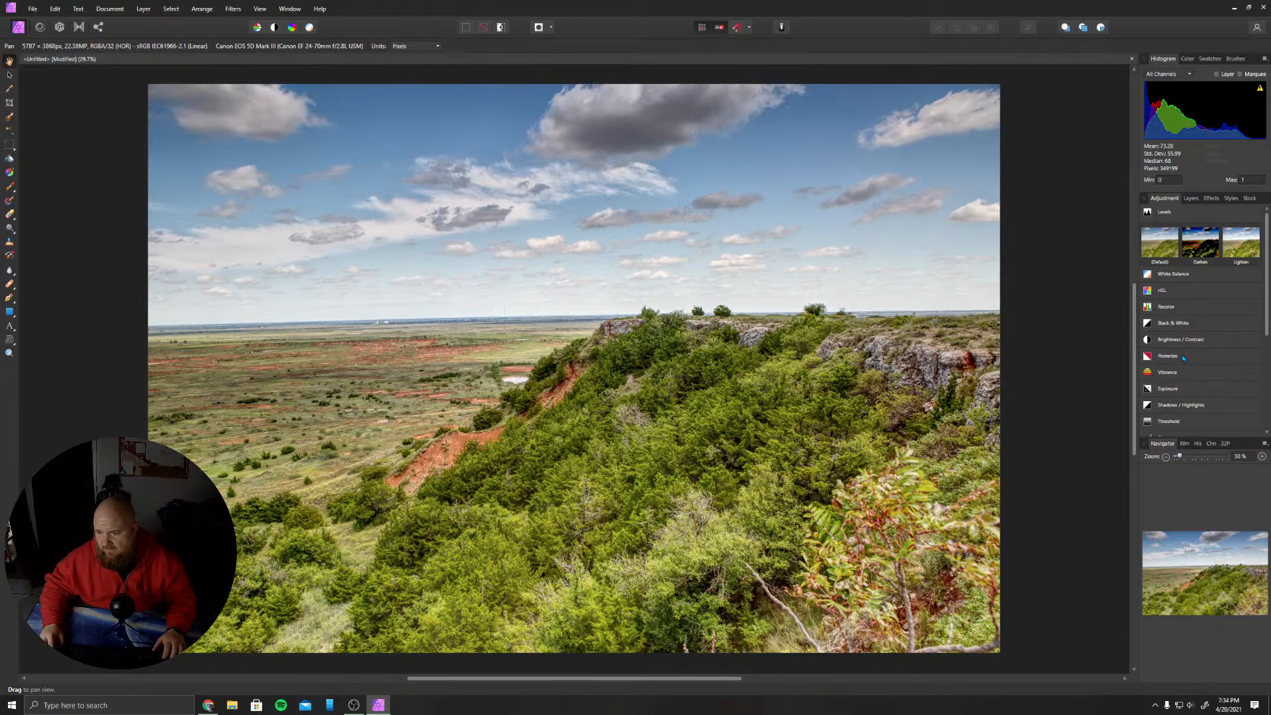
scroll(1188, 347, down, 3)
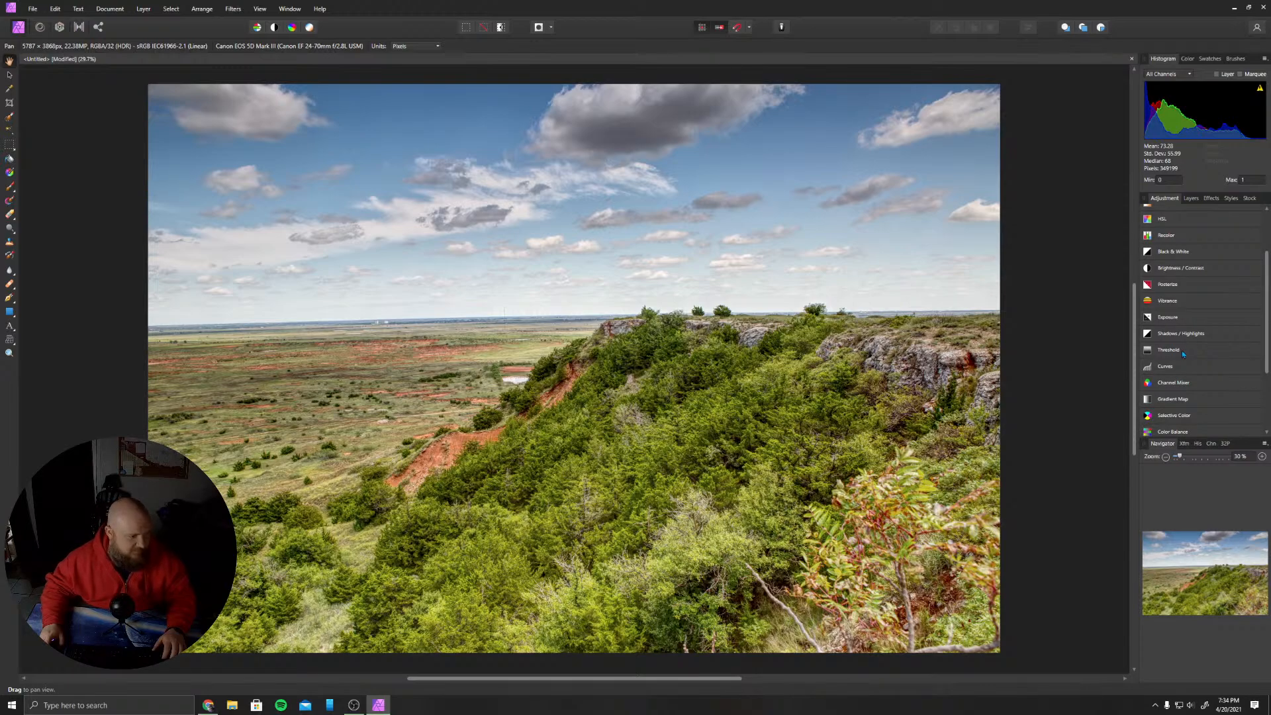
scroll(1176, 364, up, 3)
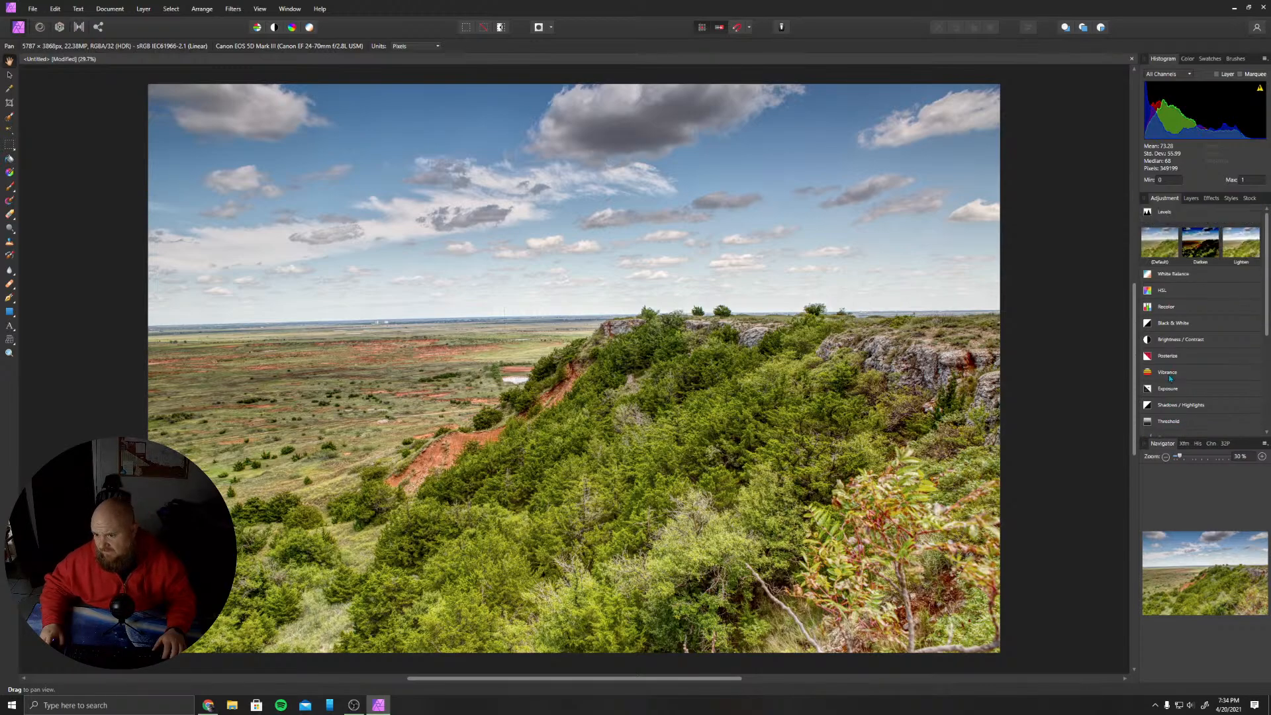
click(1191, 198)
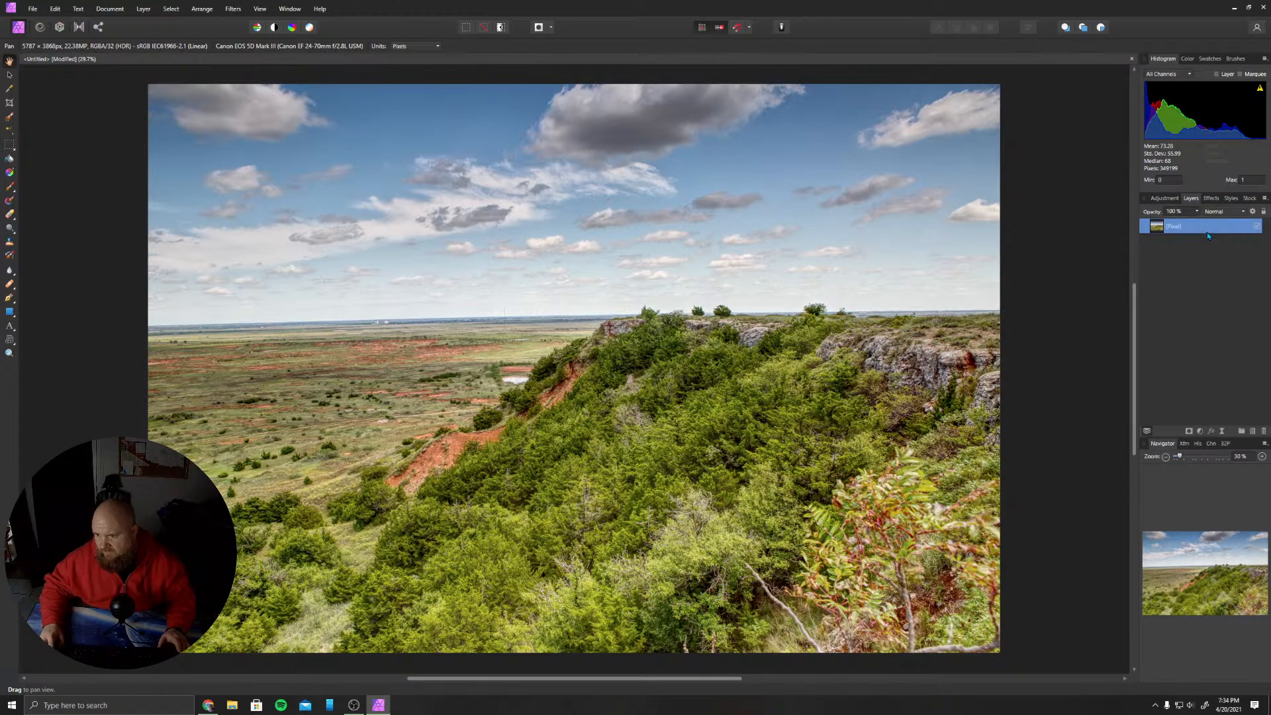
click(1213, 200)
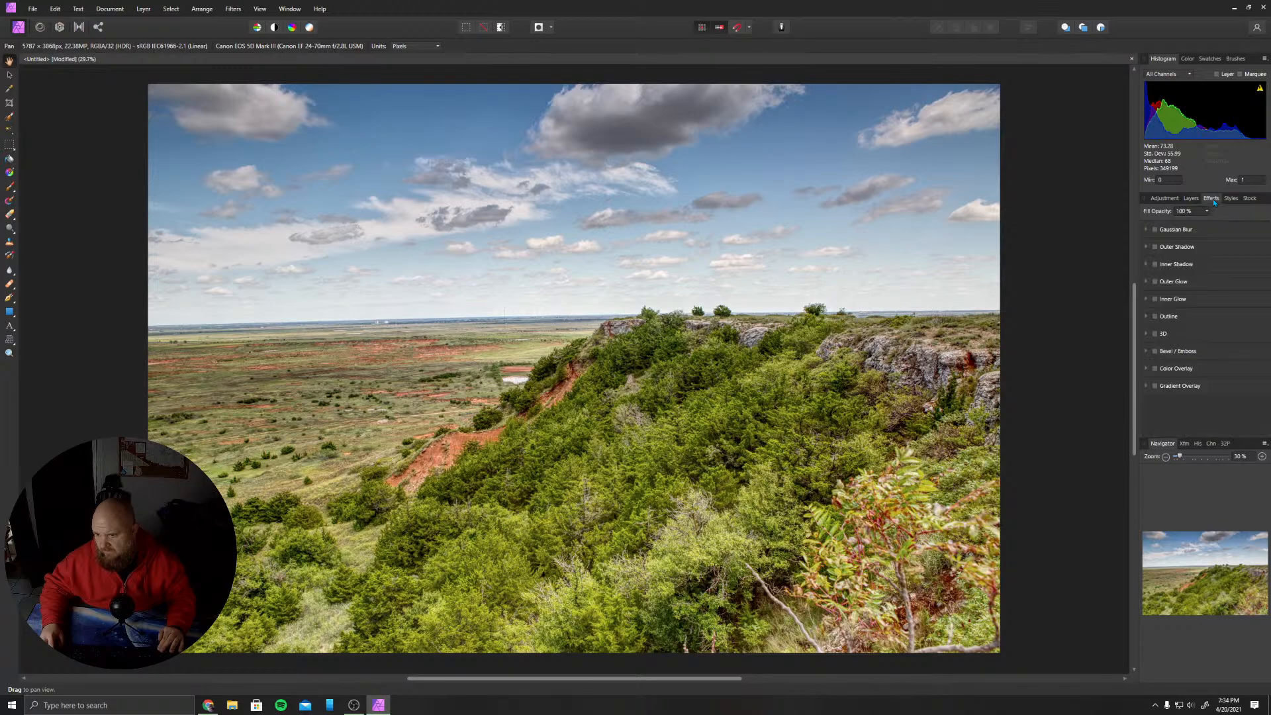
- Add an empty pixel layer above the photo layer
click(1186, 200)
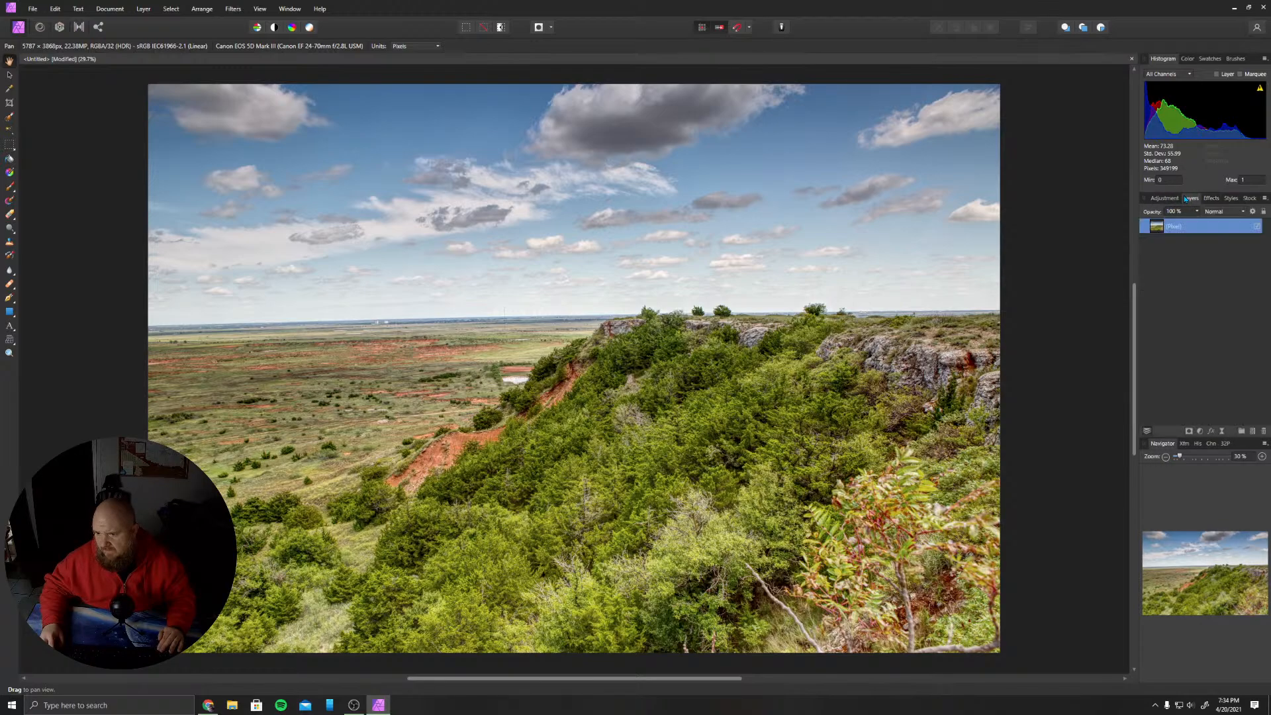
click(1252, 431)
- Try the 80s Disco style on the new pixel layer and undo it
click(1212, 198)
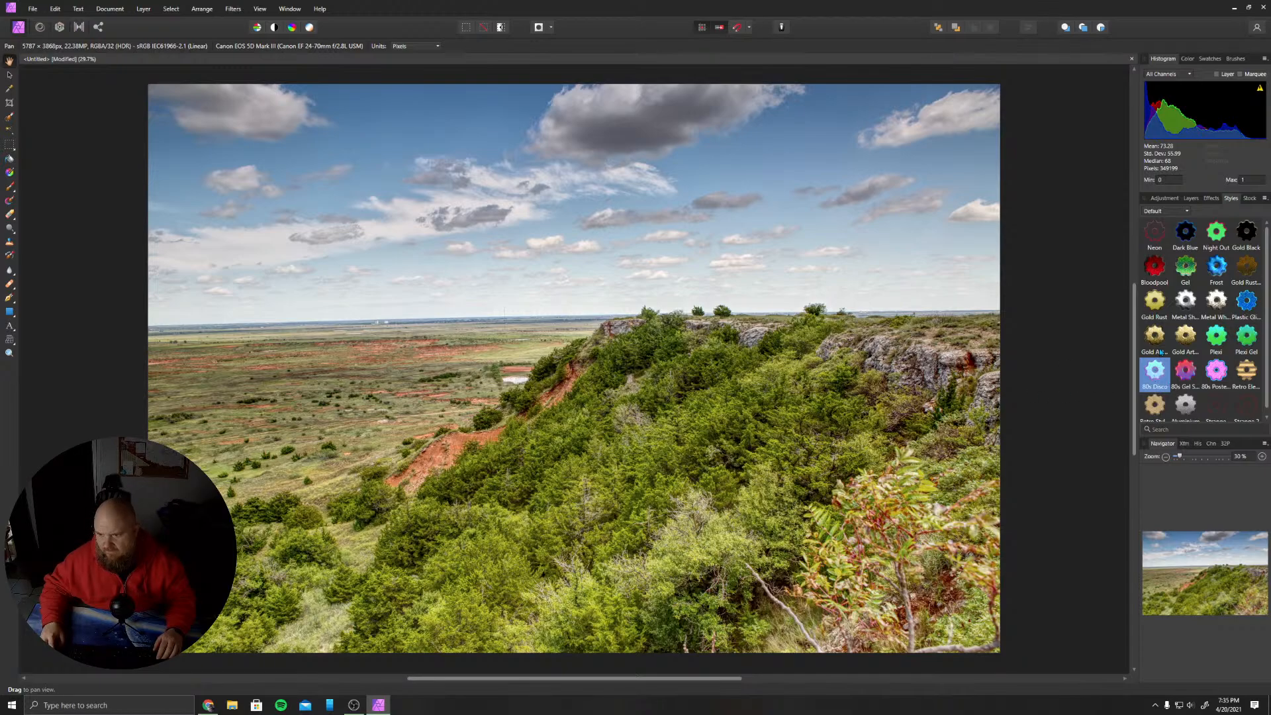
scroll(1189, 347, down, 1)
click(1155, 365)
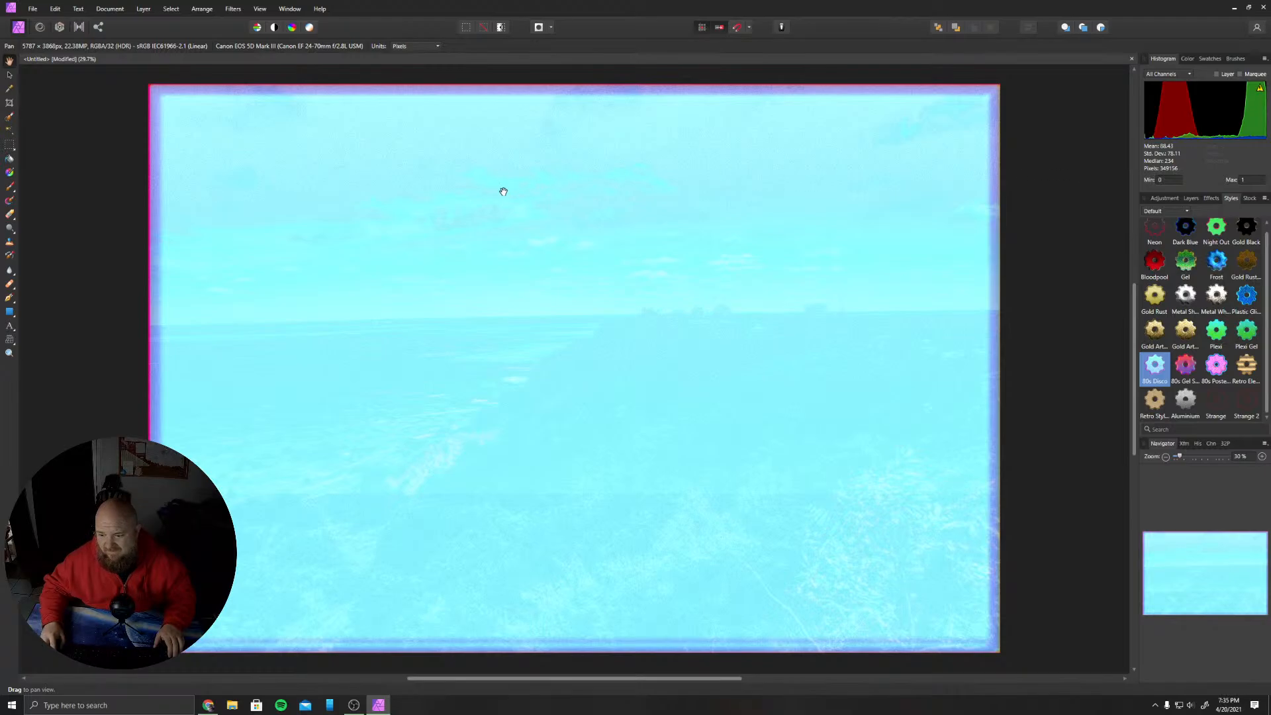
click(56, 9)
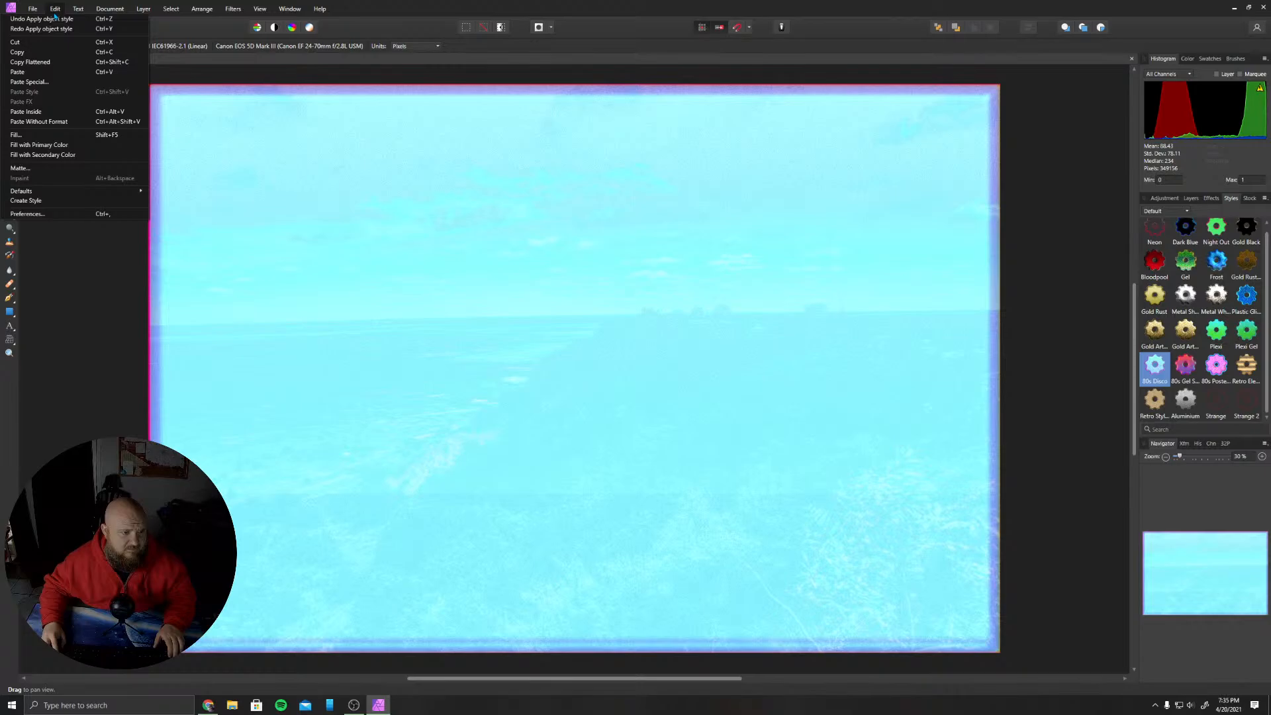
click(46, 19)
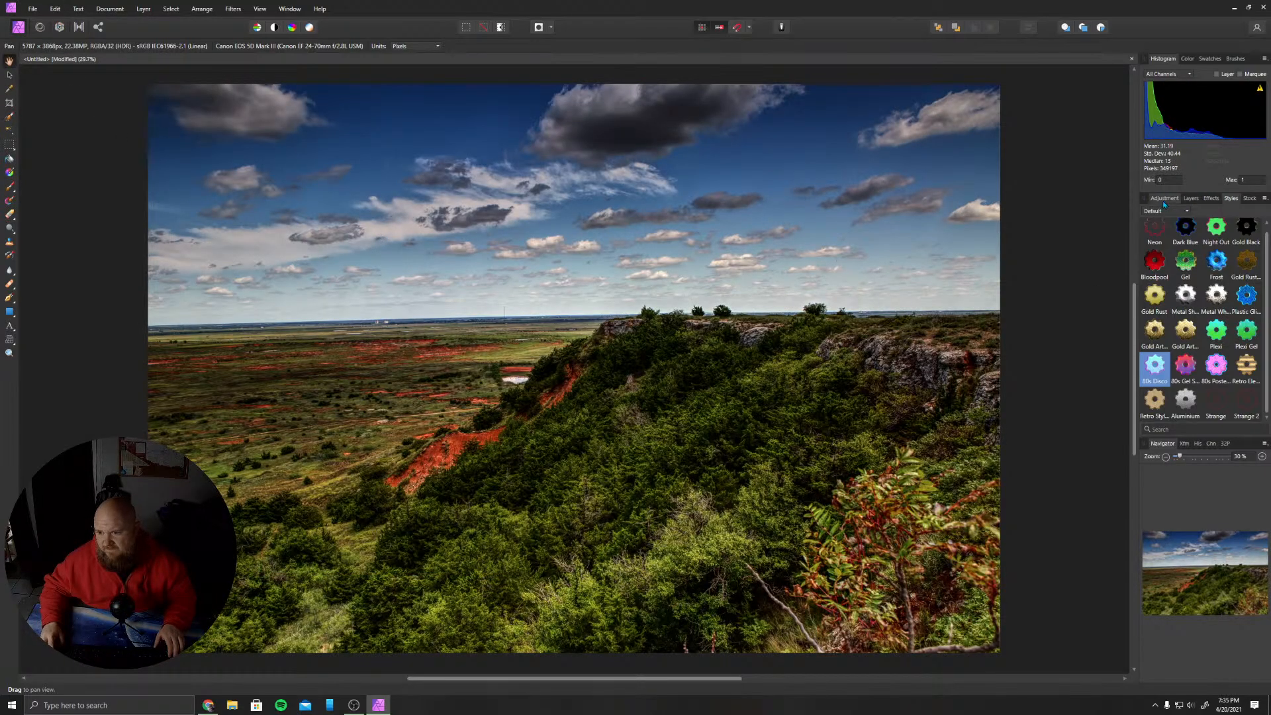
- Add a Levels adjustment with the Default preset and keep its values unchanged
click(1164, 199)
click(1159, 239)
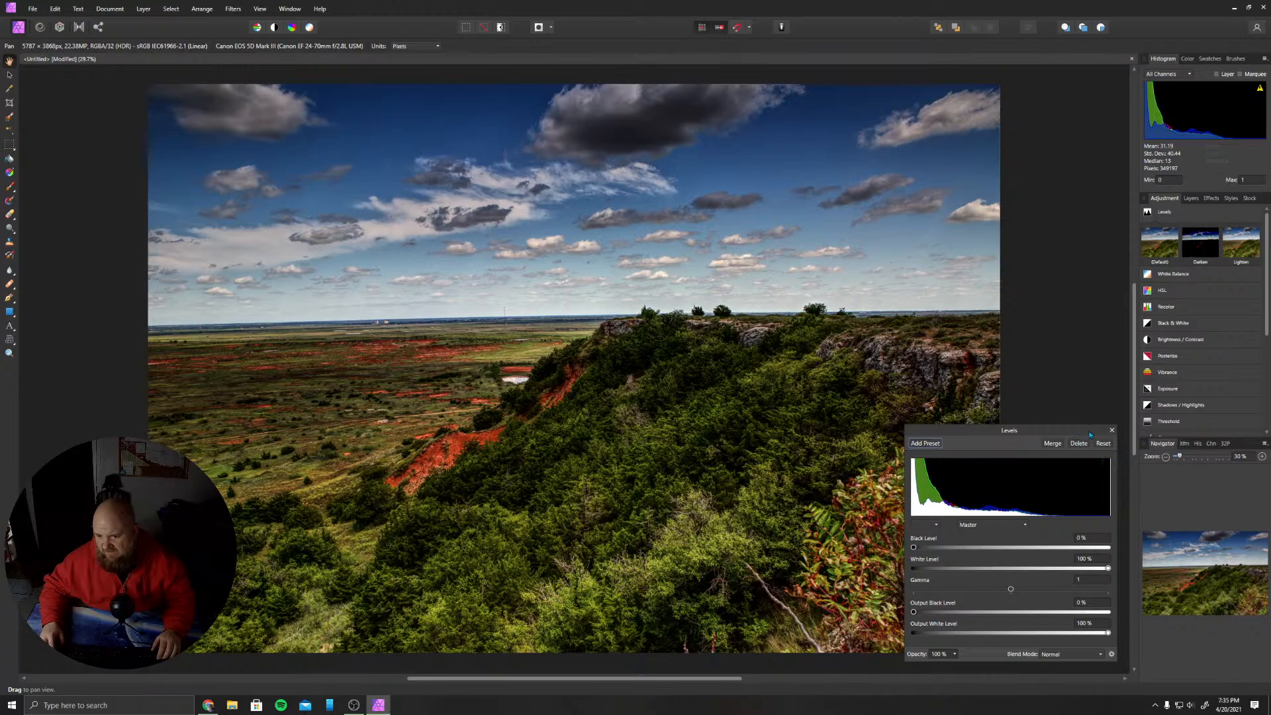
click(1112, 429)
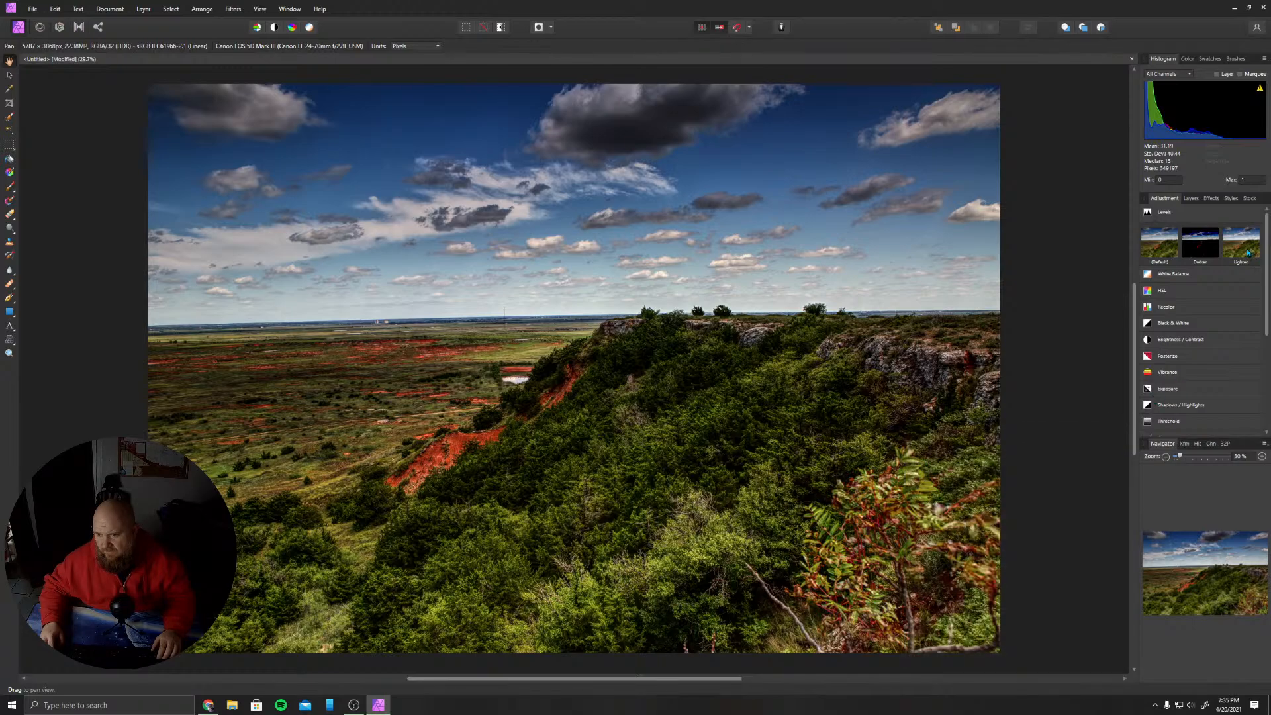
- Remove the Levels adjustment and the extra pixel layer, keeping only the photo layer
click(1190, 198)
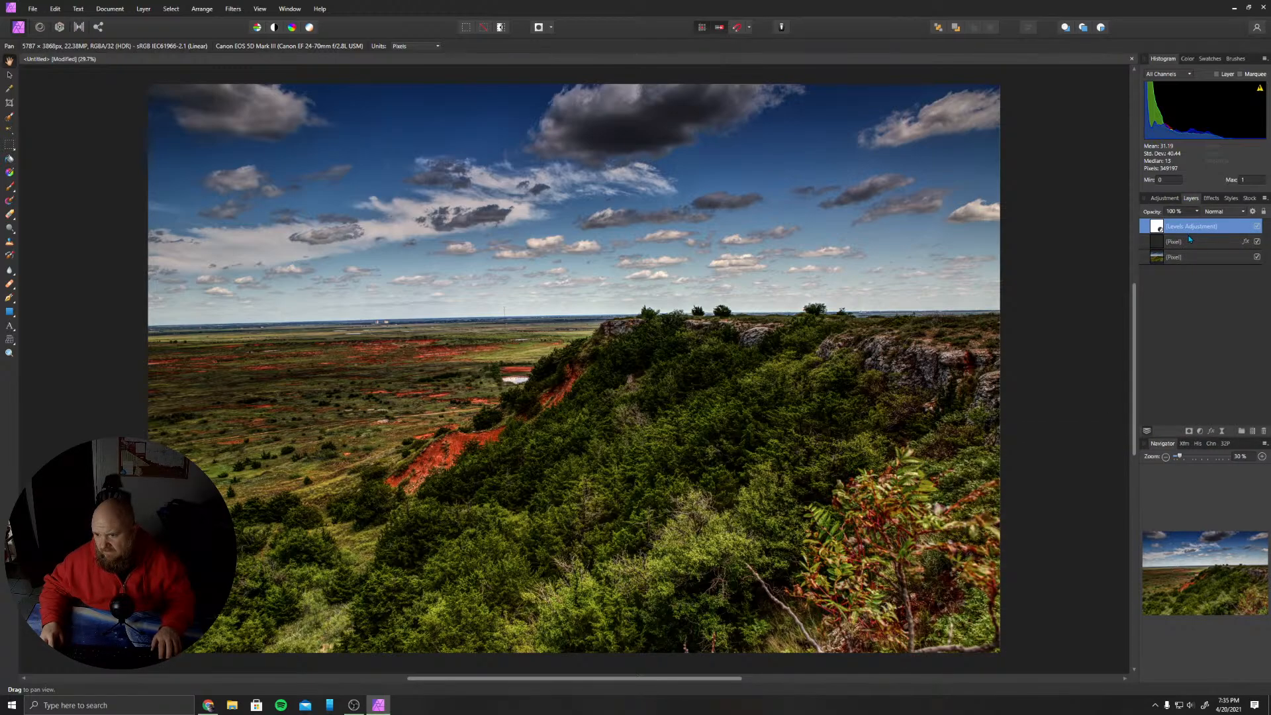
click(1261, 431)
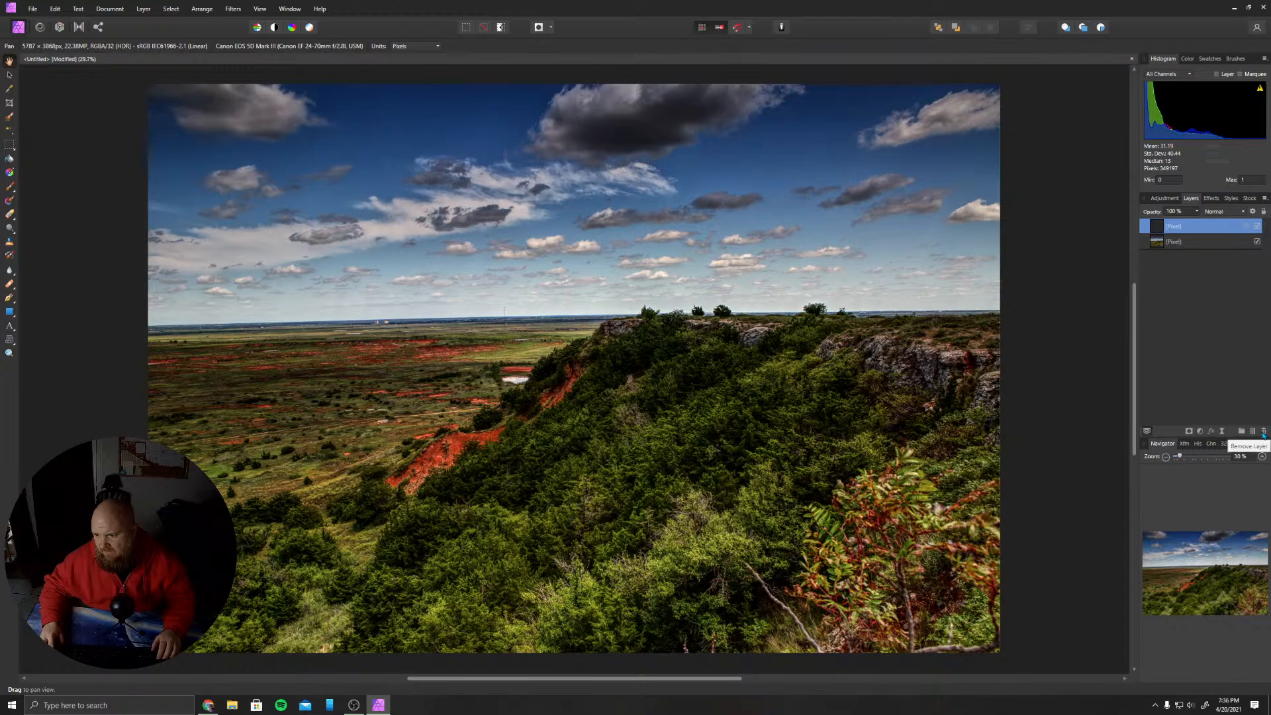
click(1264, 431)
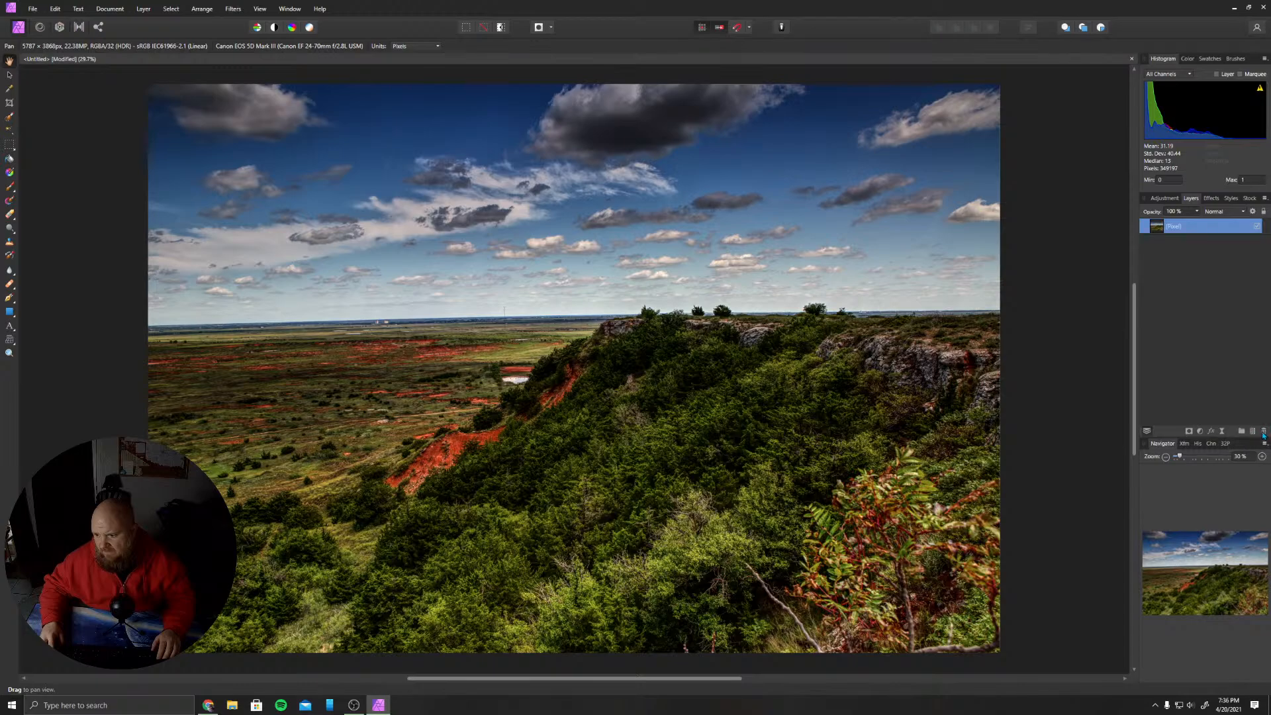
double_click(1219, 228)
click(1209, 264)
drag(597, 353, 600, 354)
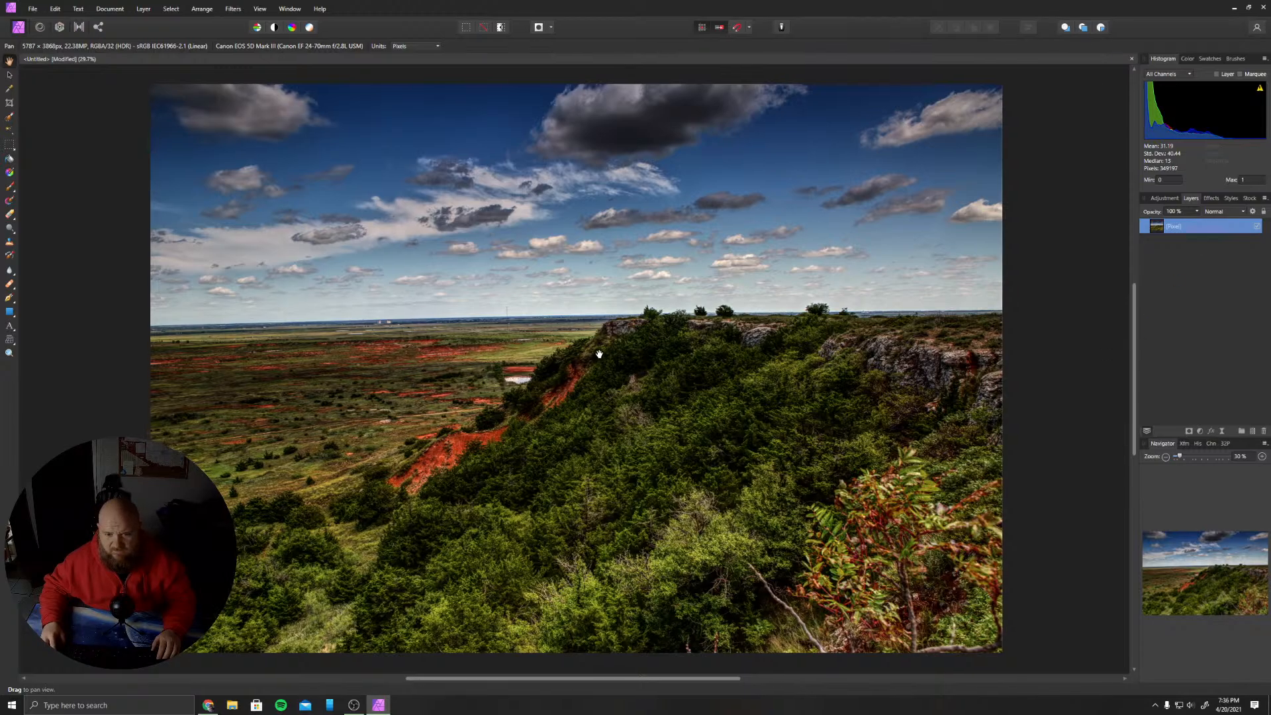
drag(682, 333, 766, 327)
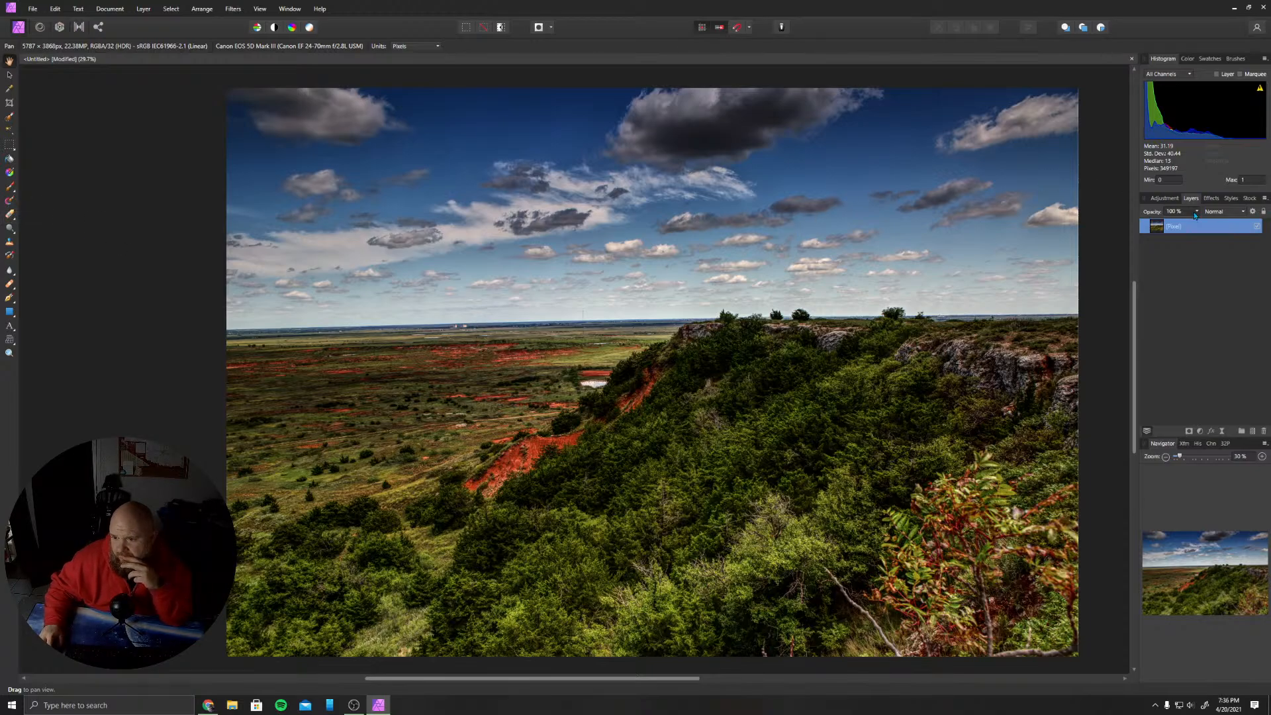
- Add a fresh pixel layer on top of the photo layer
click(1252, 431)
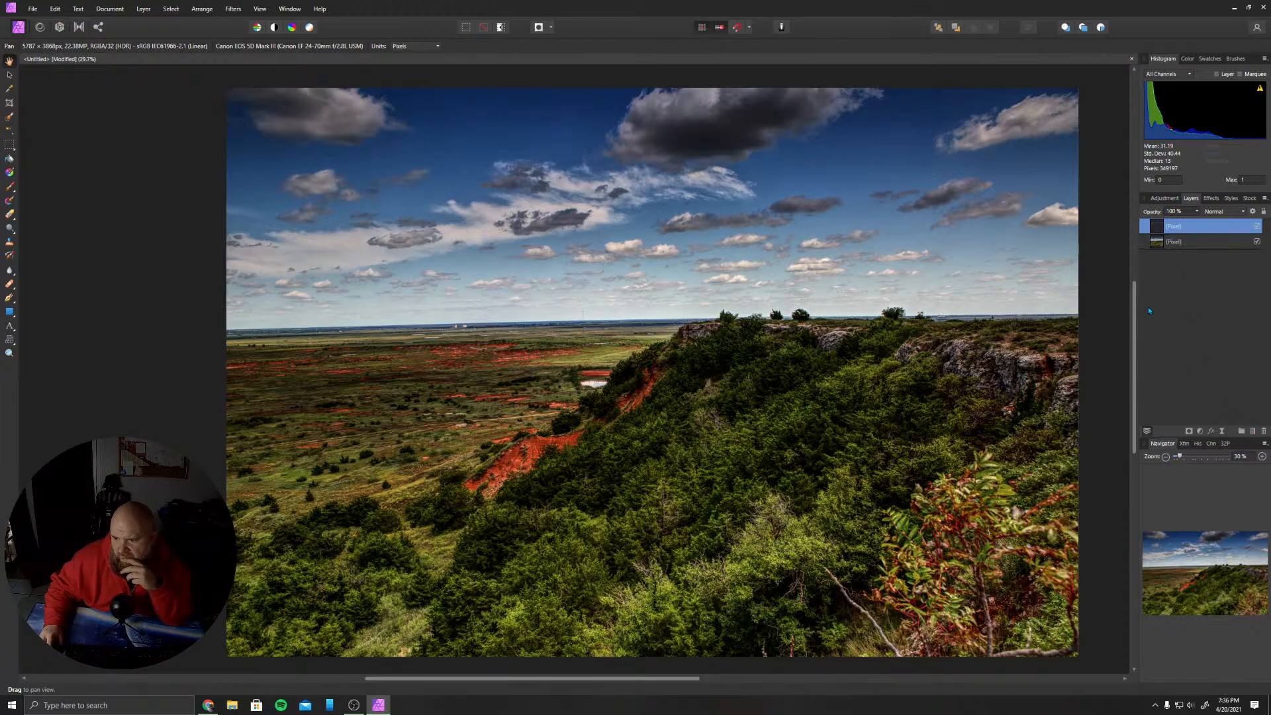
- Add a Levels adjustment to the photo with the White Level at 97% and the Black Level at 0%
click(1164, 199)
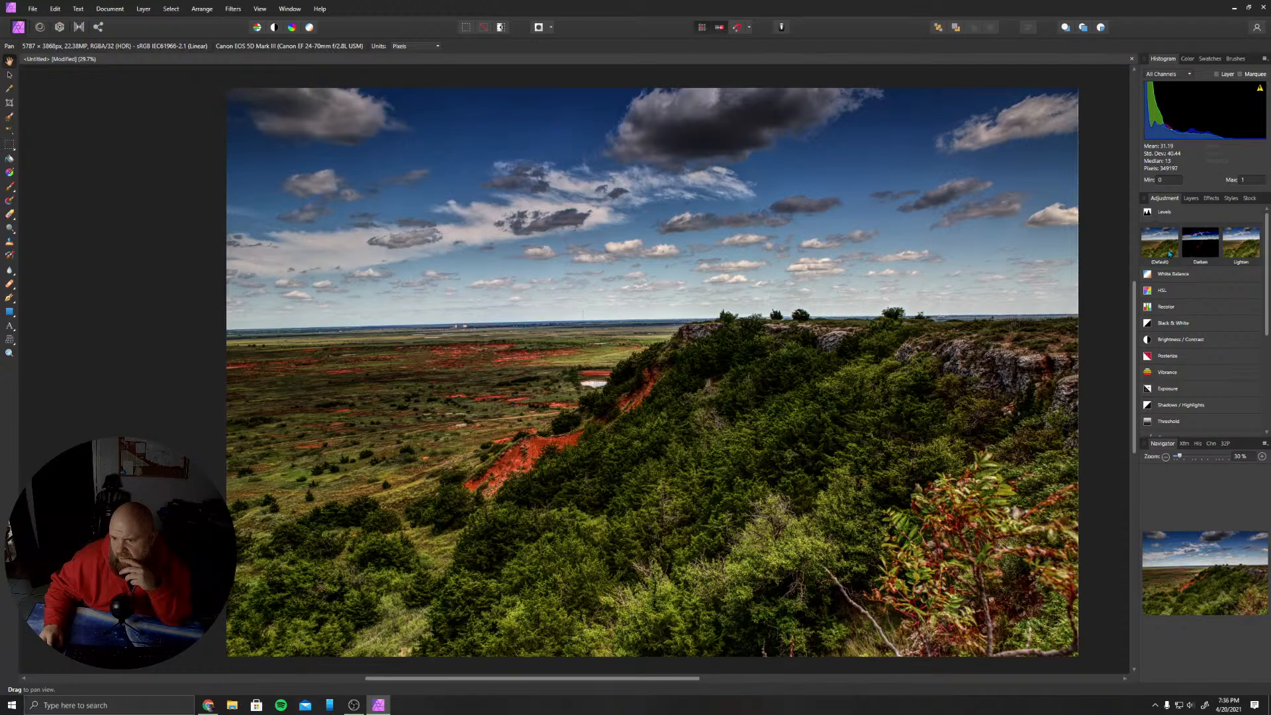
click(1168, 250)
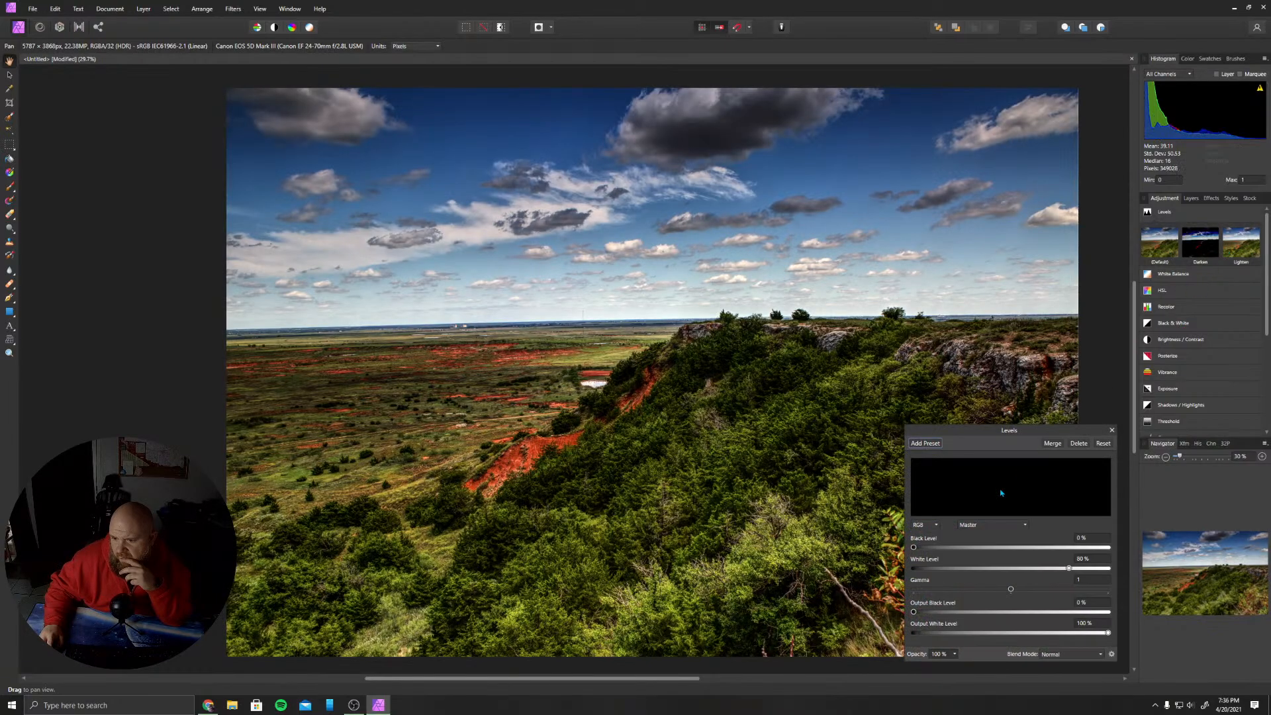
click(926, 443)
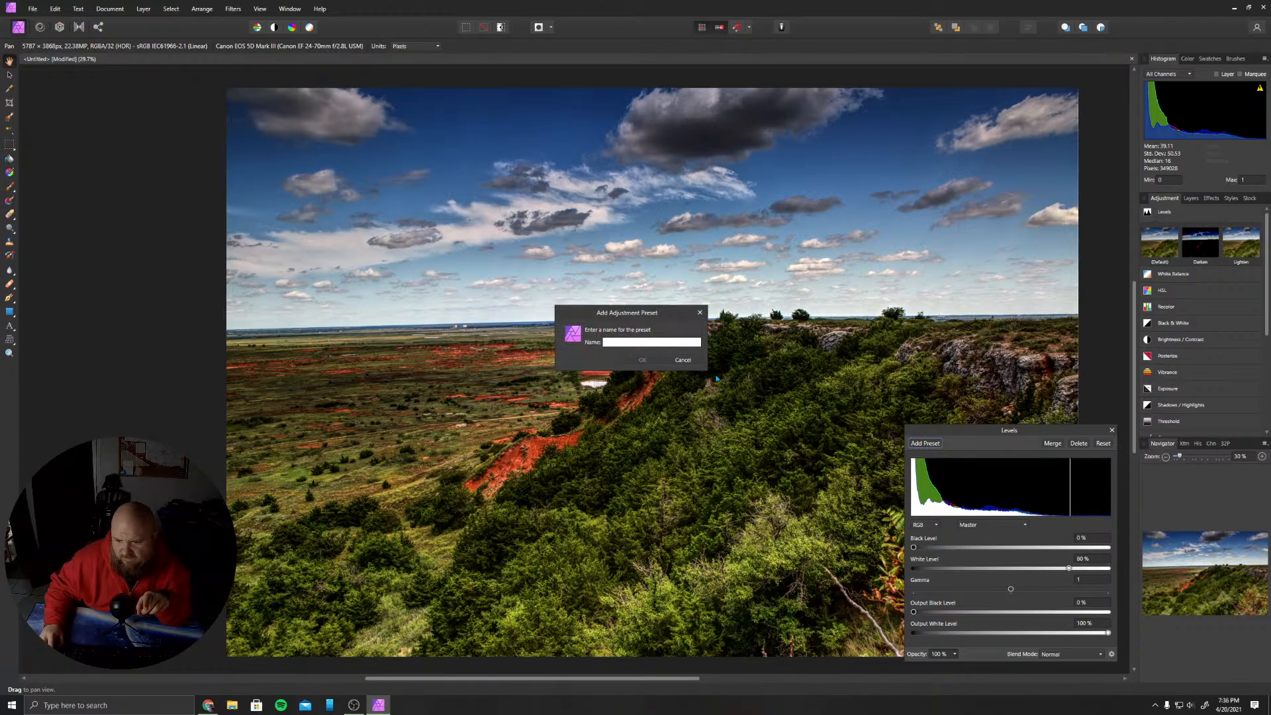
click(682, 360)
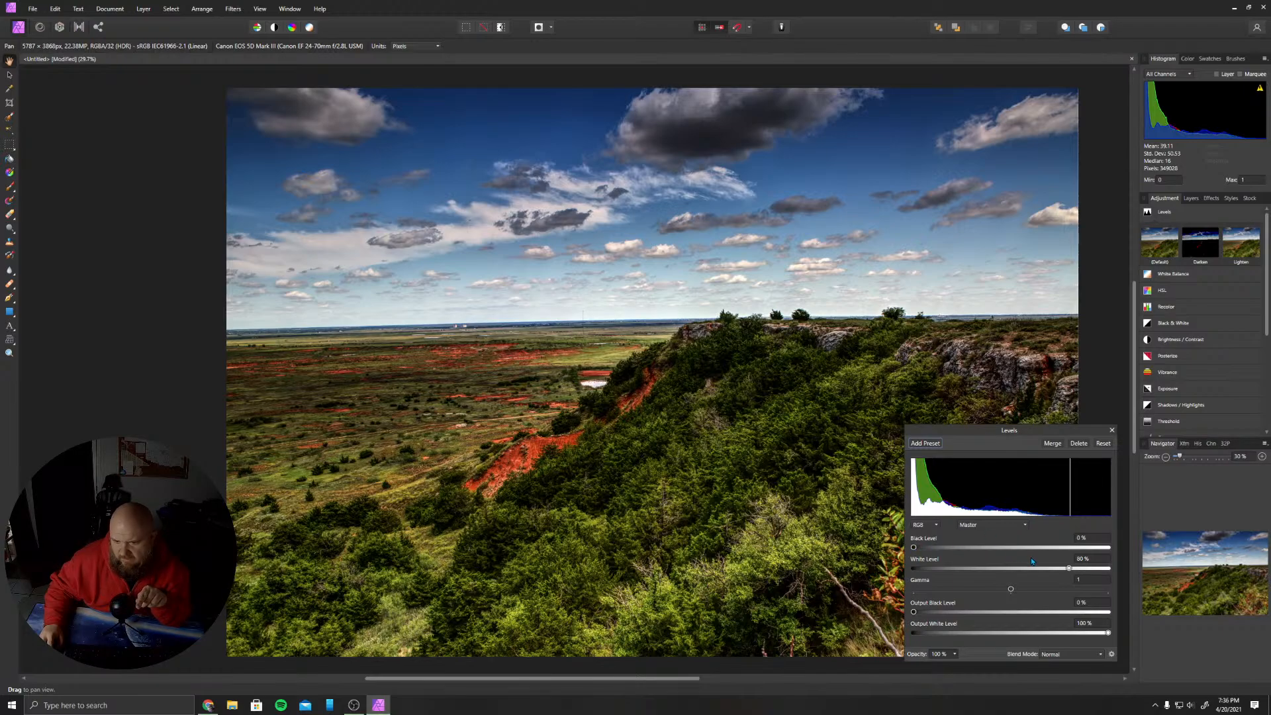
drag(1071, 569, 1102, 570)
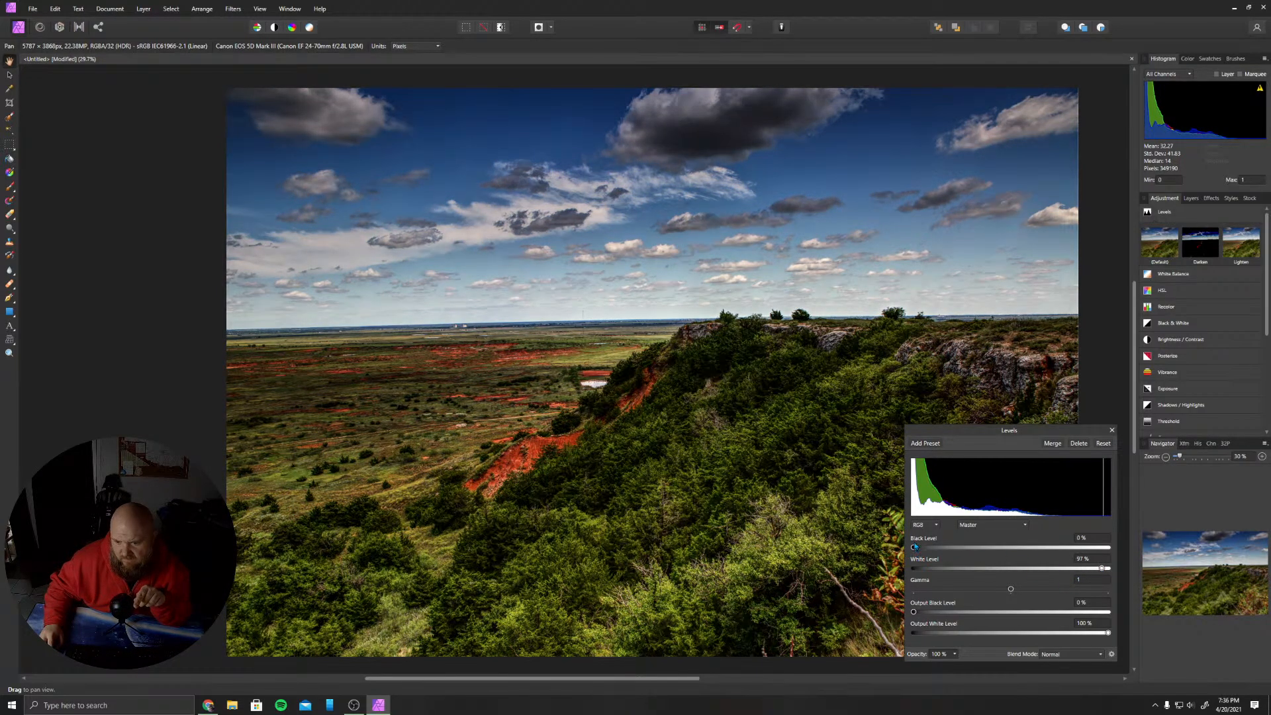
mouse_move(916, 548)
mouse_down()
mouse_move(931, 544)
mouse_move(914, 548)
mouse_up()
click(1113, 430)
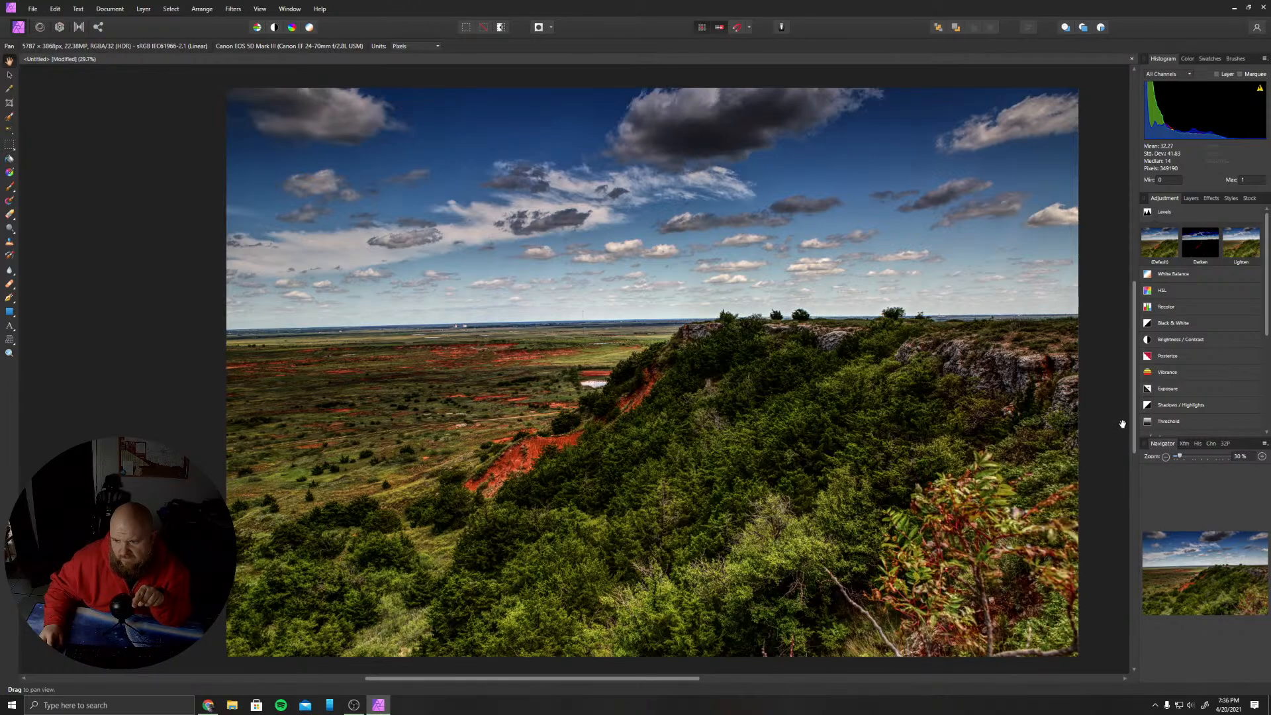
- Add a Brightness / Contrast adjustment from the Lighter preset, then set Brightness to 0% and Contrast to -35%
click(1205, 339)
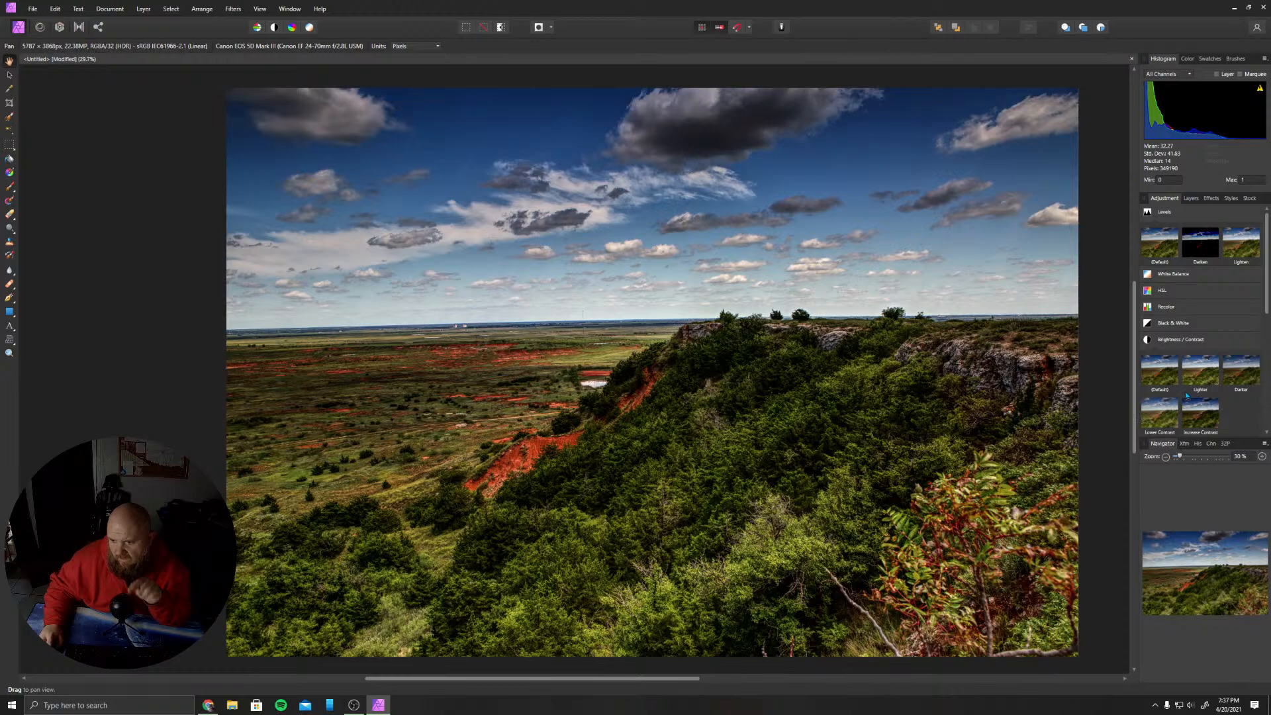
click(1207, 374)
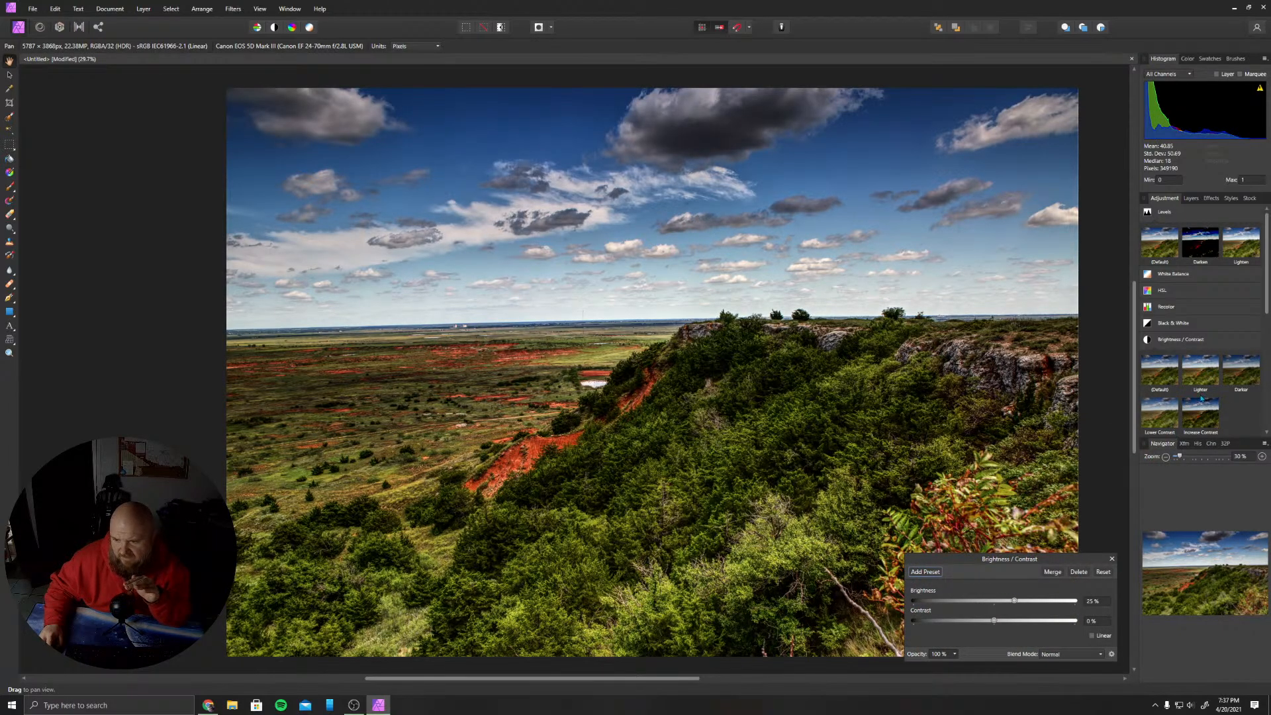
scroll(1200, 400, down, 1)
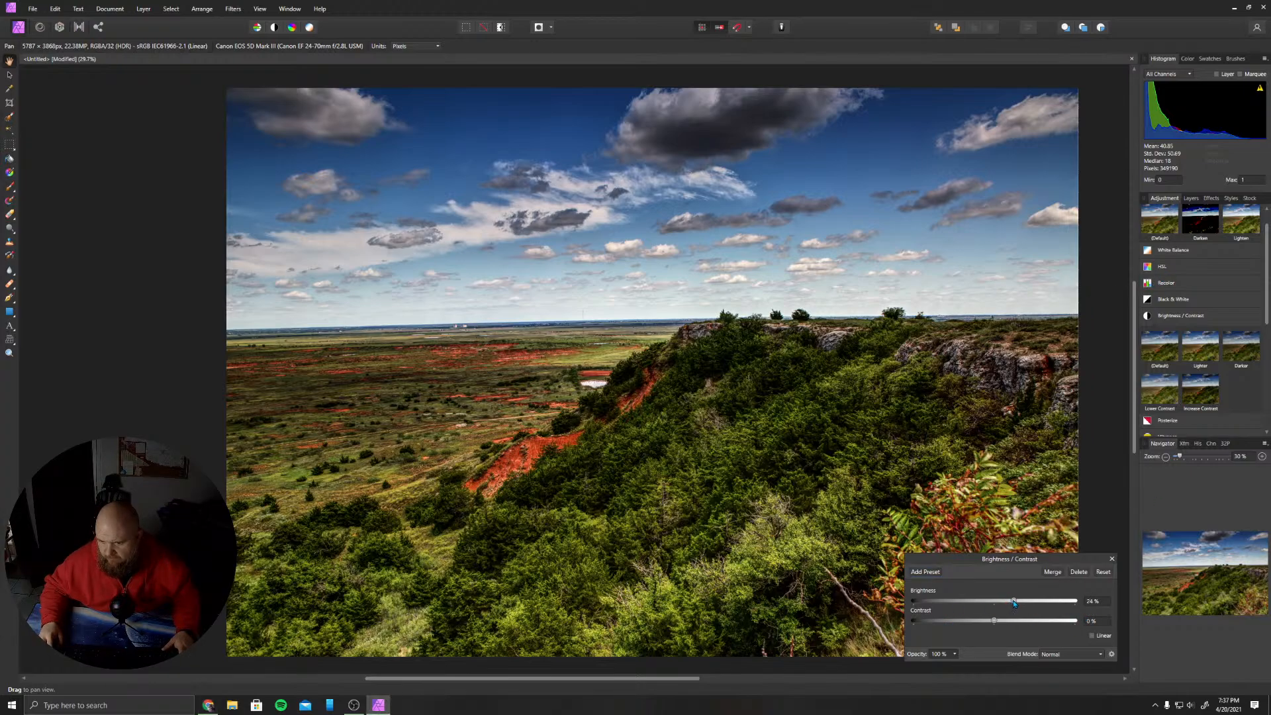
drag(1008, 602, 968, 623)
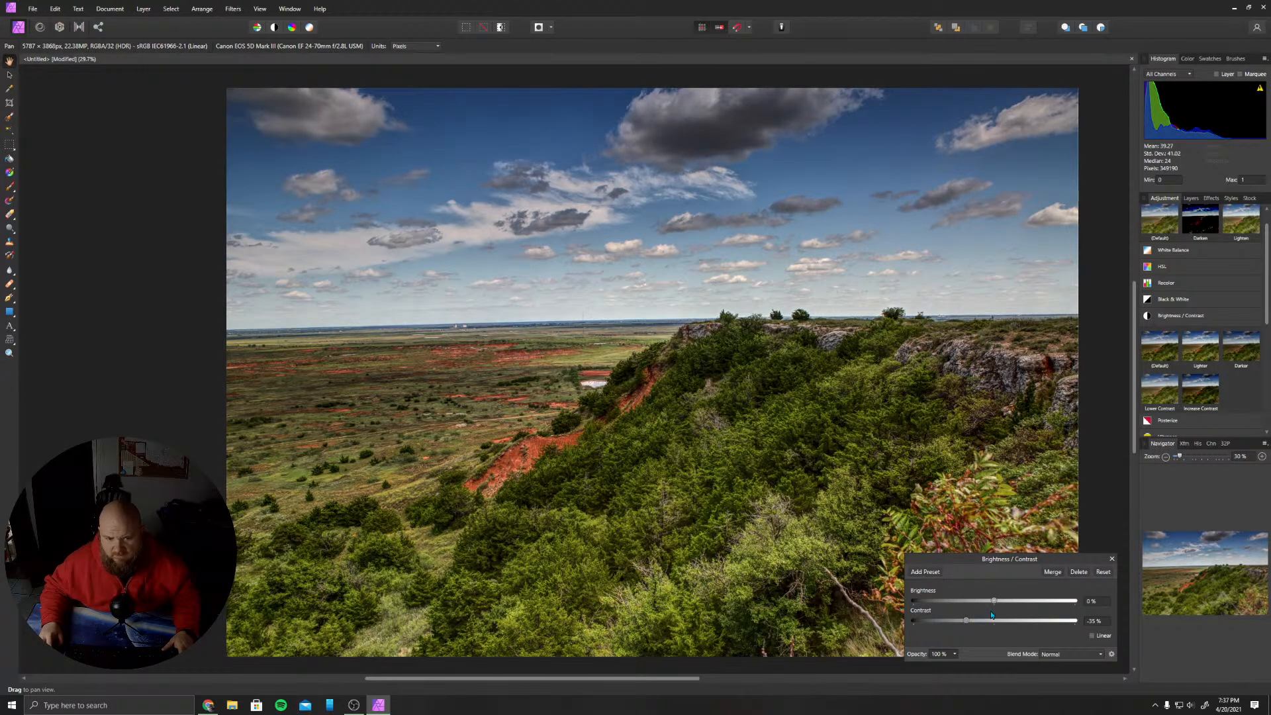
click(1112, 560)
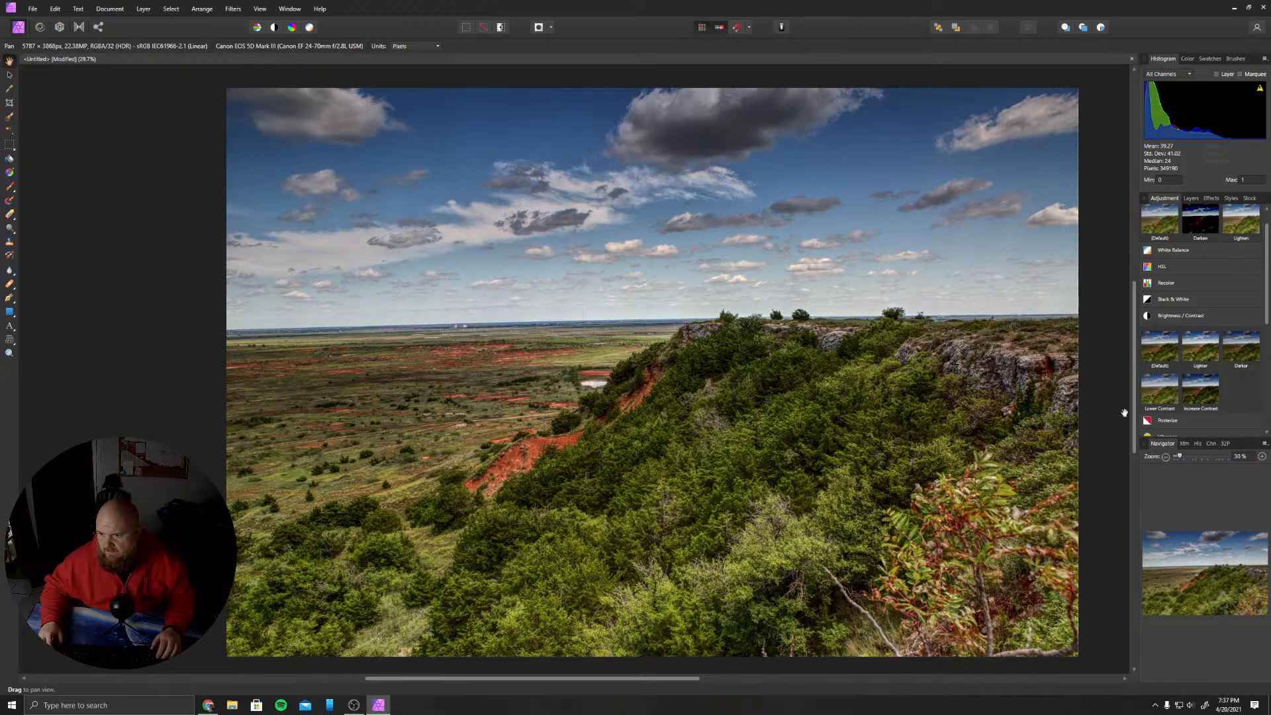
- Add a Curves adjustment using the Default preset
scroll(1196, 325, down, 3)
scroll(1191, 324, up, 2)
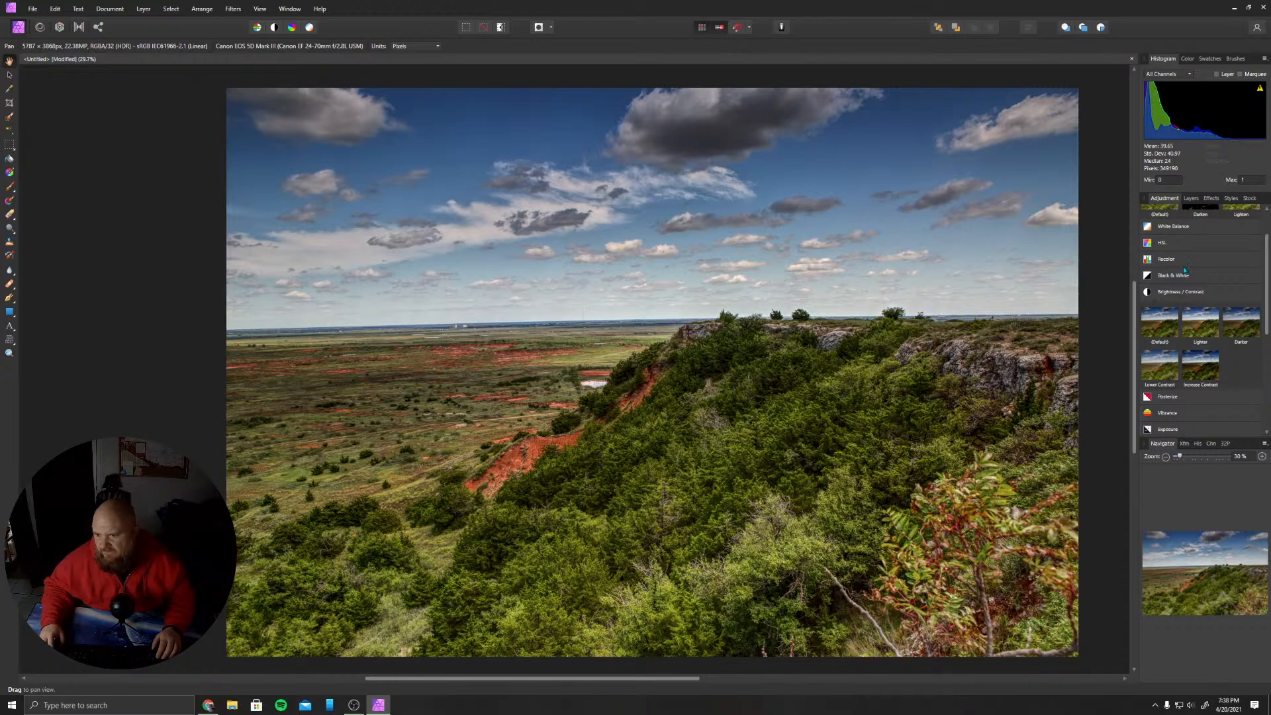
scroll(1185, 269, down, 5)
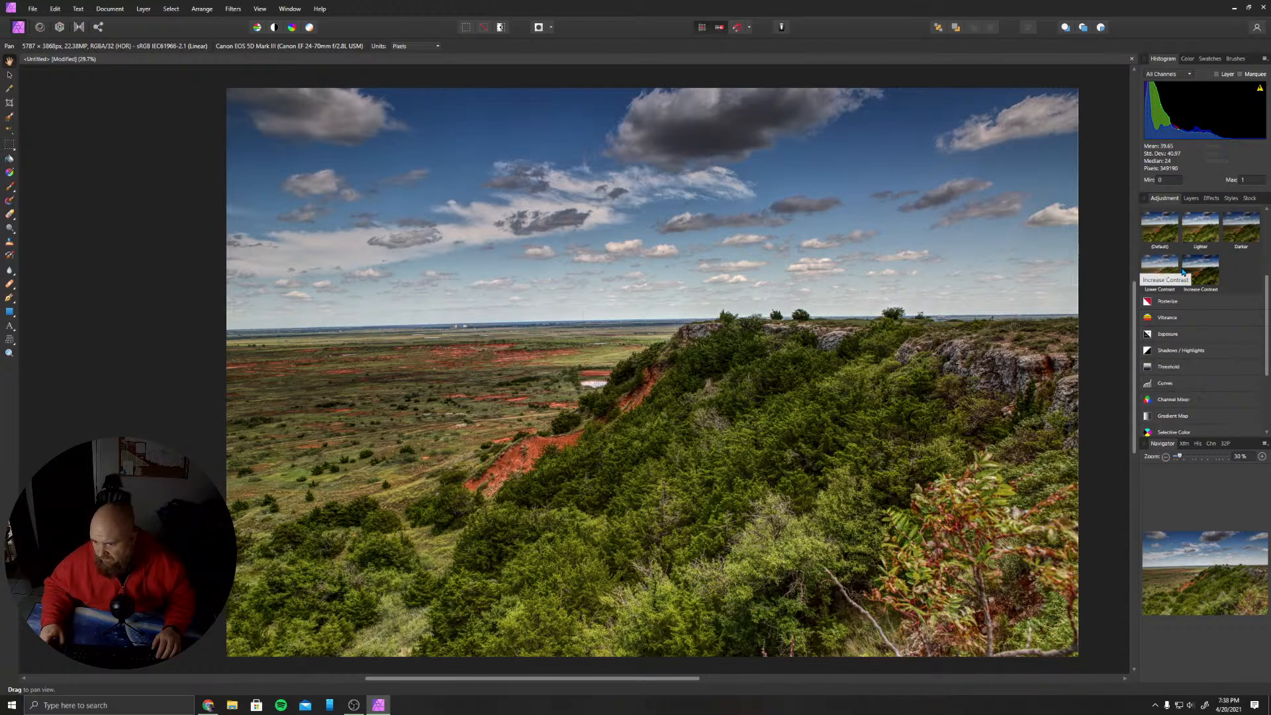
click(1164, 336)
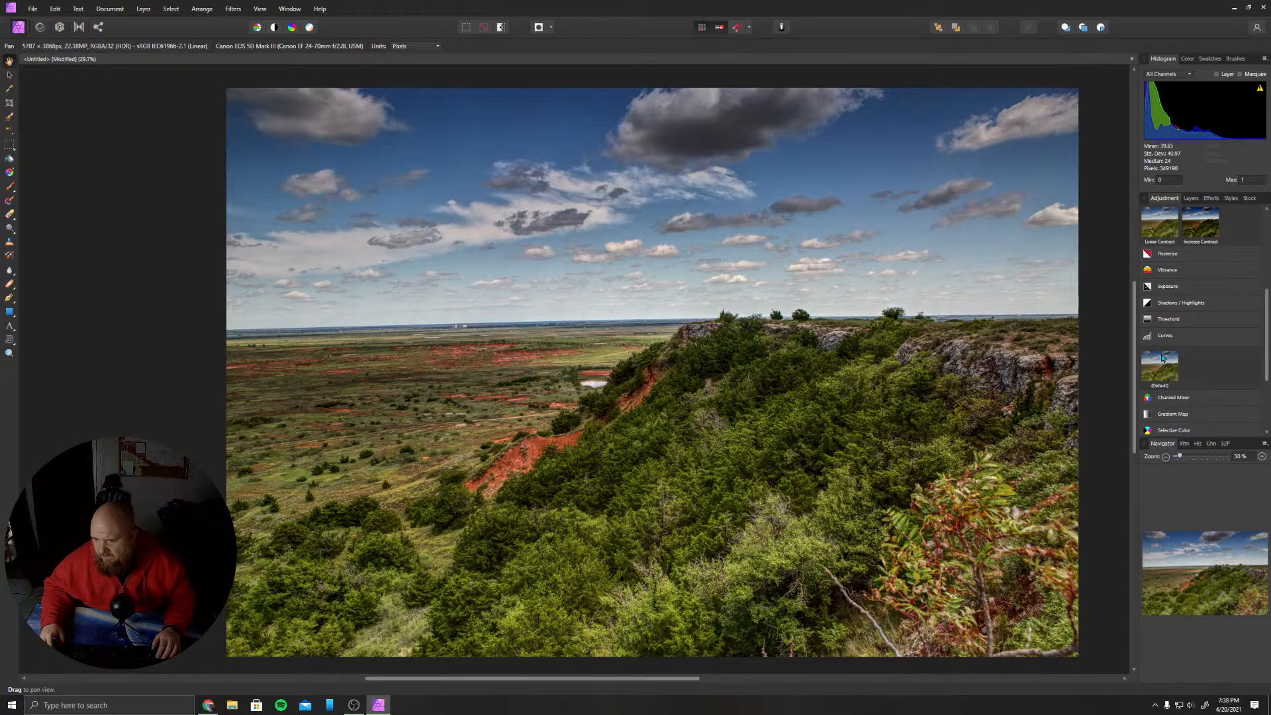
click(1163, 357)
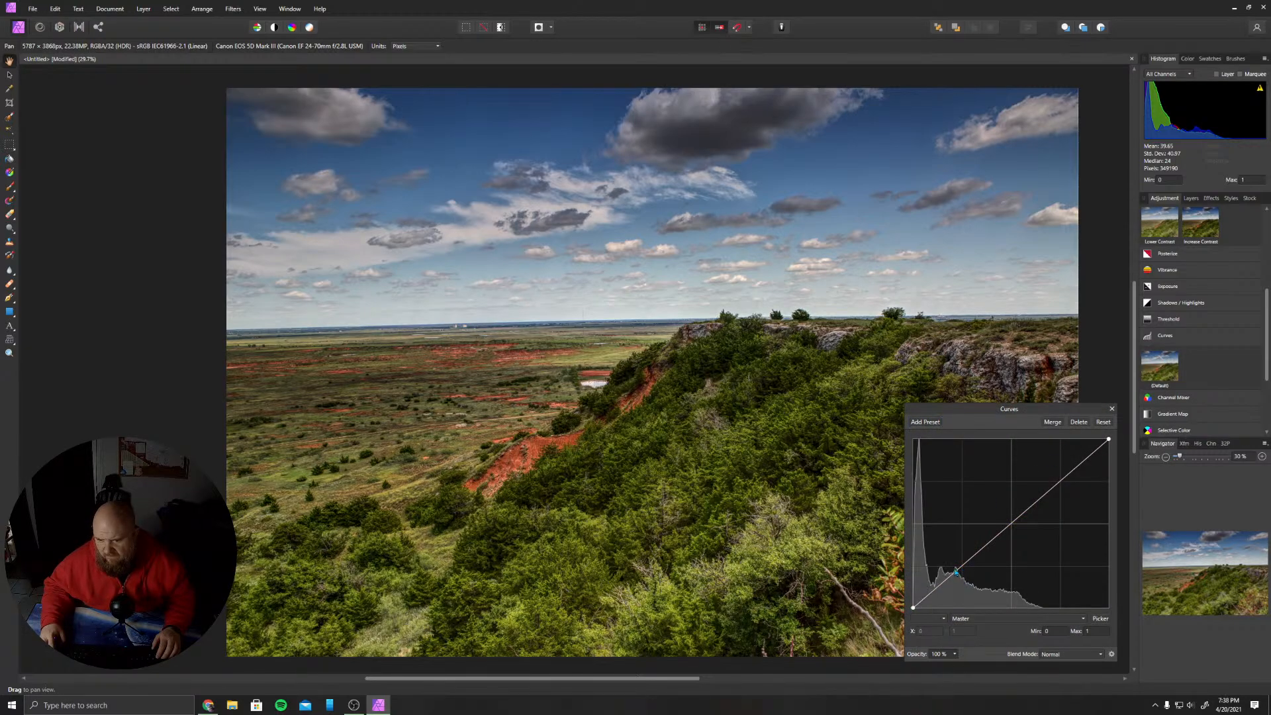
- Try an S-shaped master curve with lowered shadows and raised highlights, undo the curve edits and close the Curves settings
drag(966, 567, 966, 571)
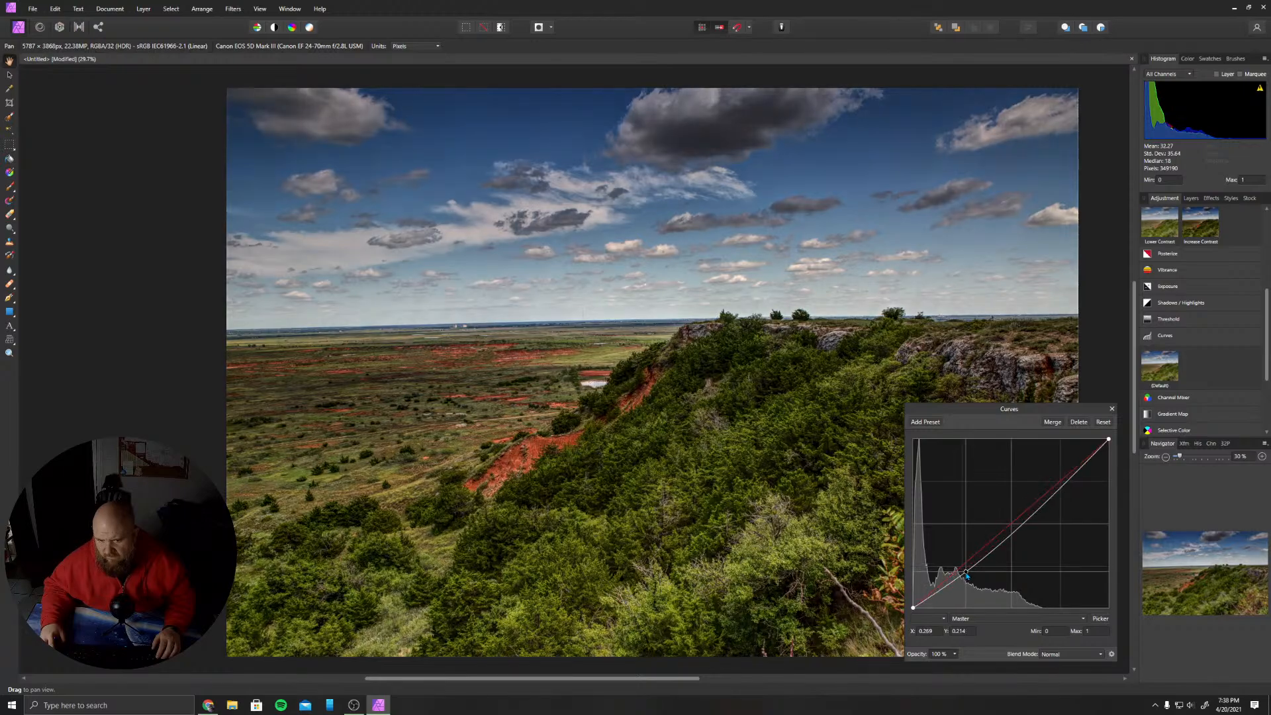
mouse_move(1068, 483)
mouse_down()
mouse_move(1044, 471)
mouse_move(1055, 482)
mouse_up()
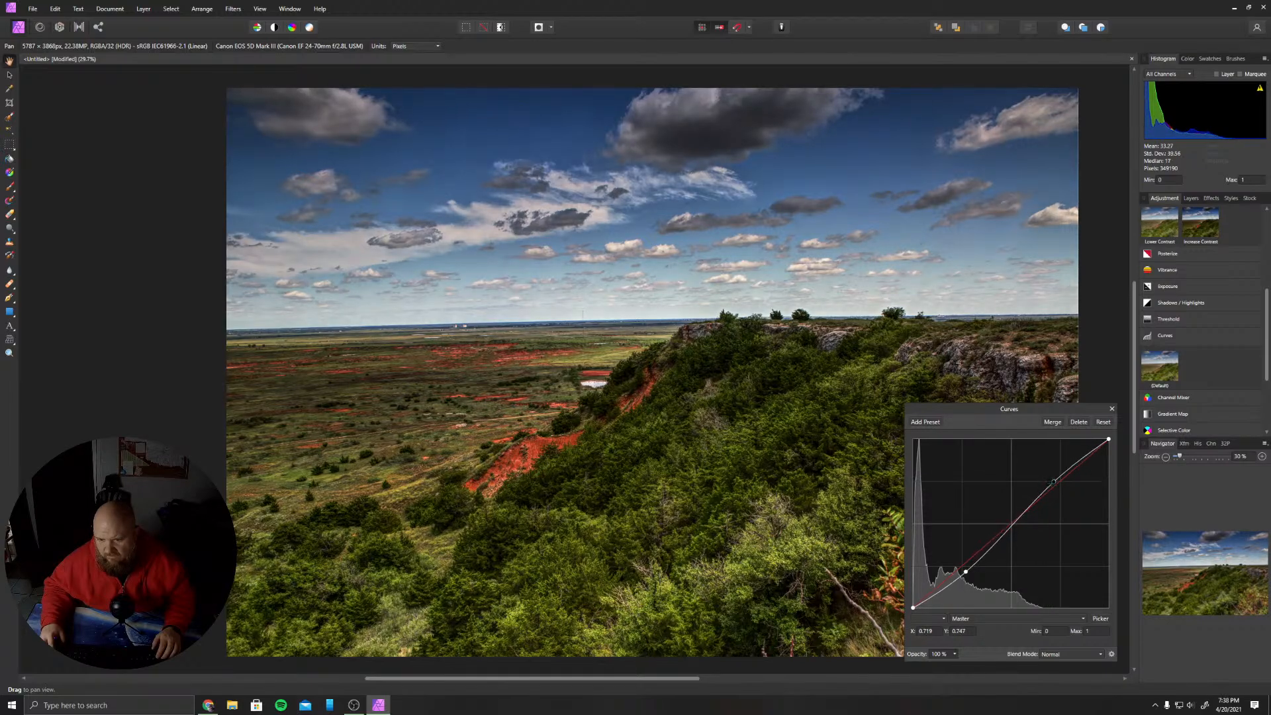
click(965, 573)
drag(963, 572, 962, 571)
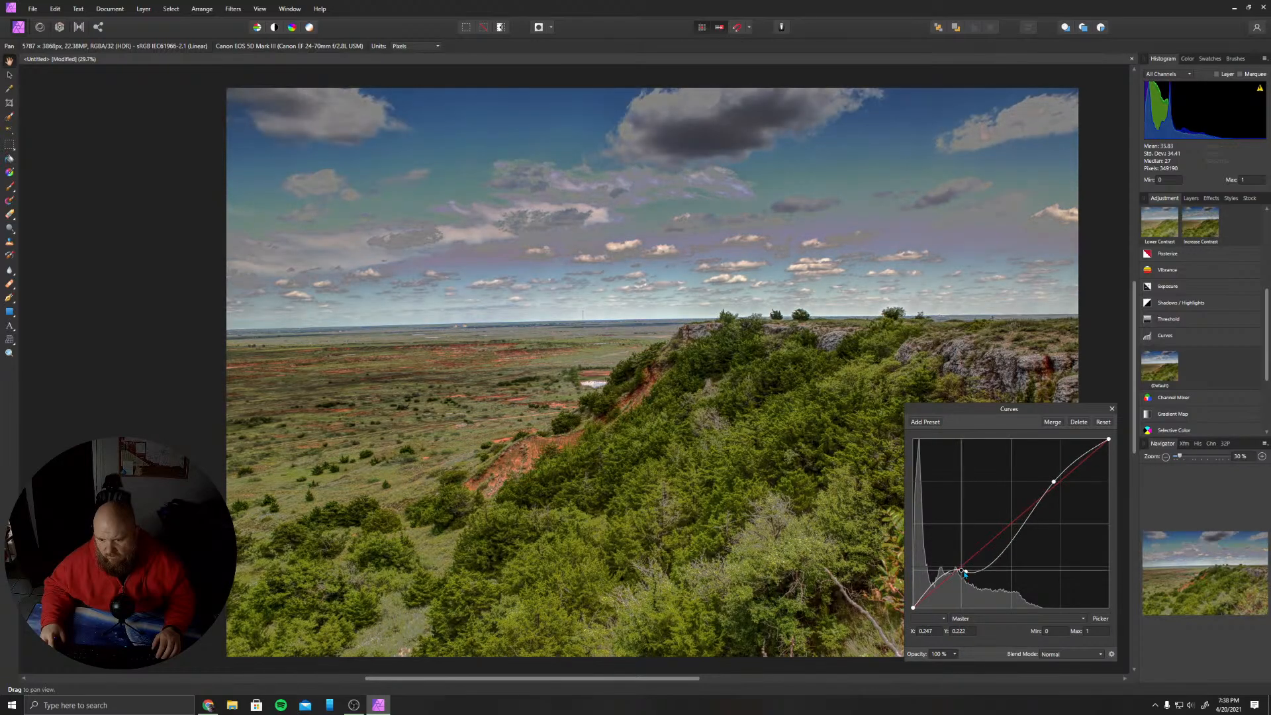
key(ctrl+z)
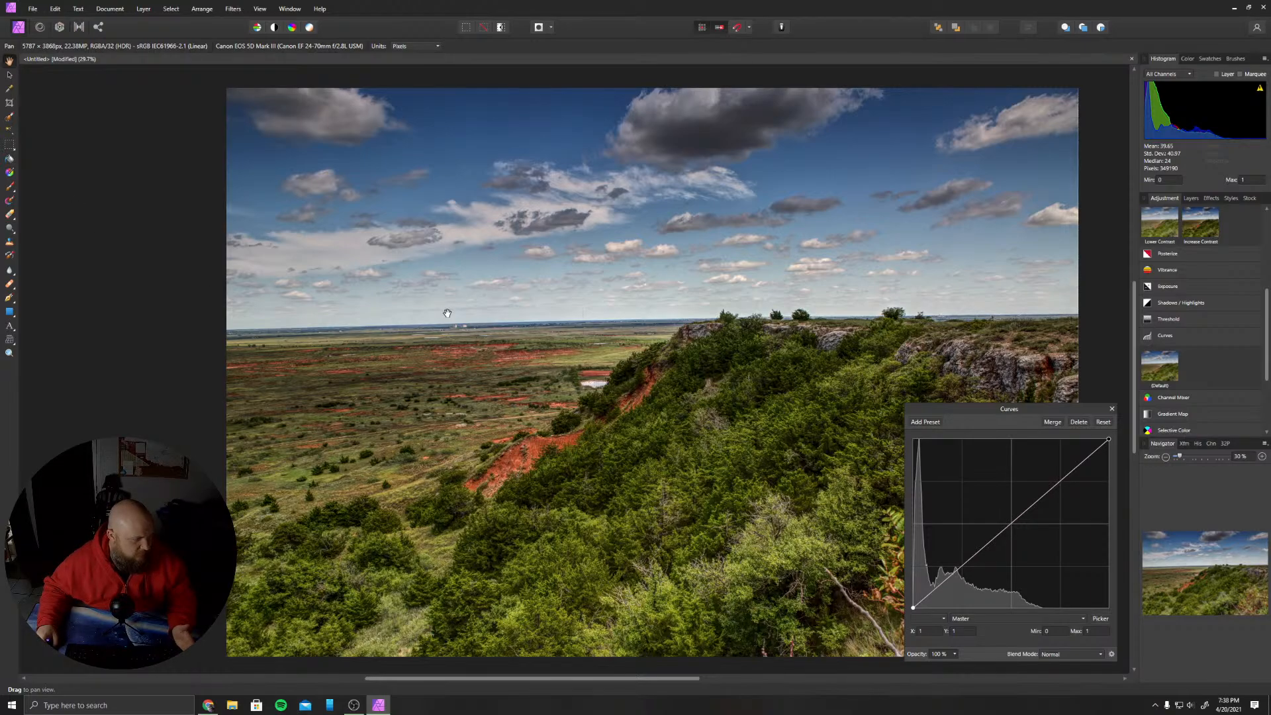
click(1113, 409)
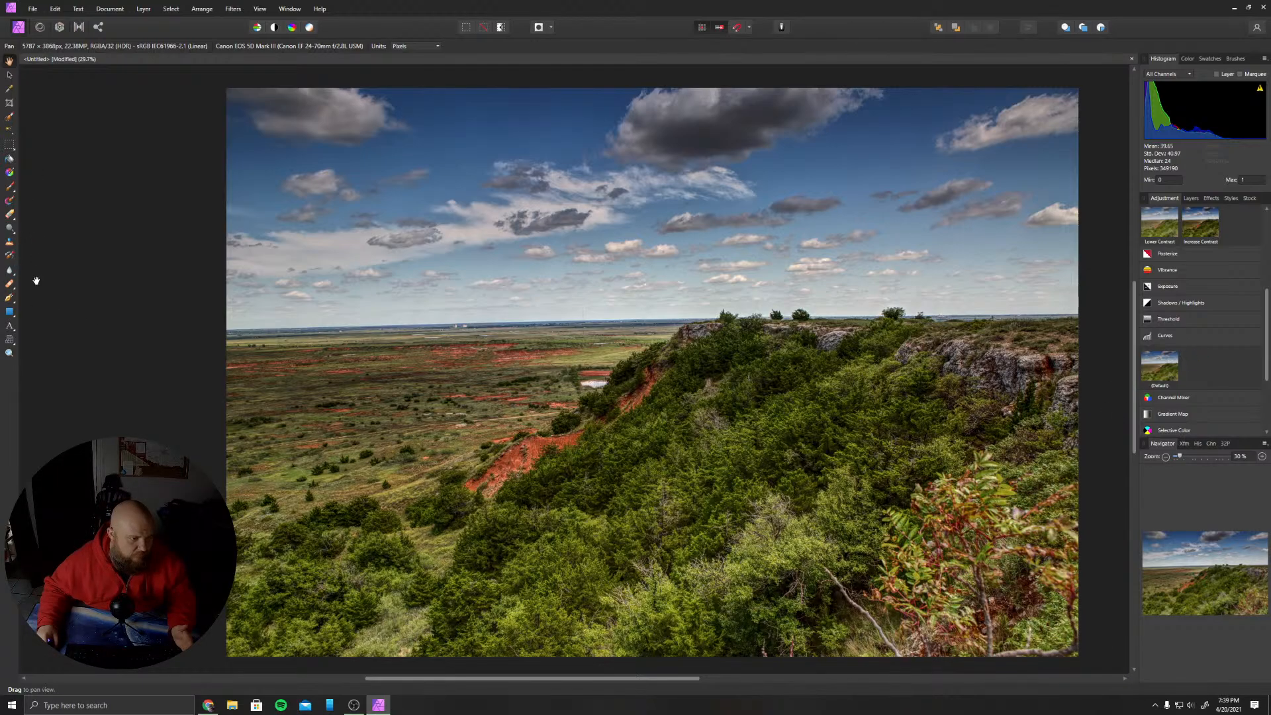
- Choose the Paint Mixer Brush and add a new pixel layer above the Curves adjustment
click(9, 201)
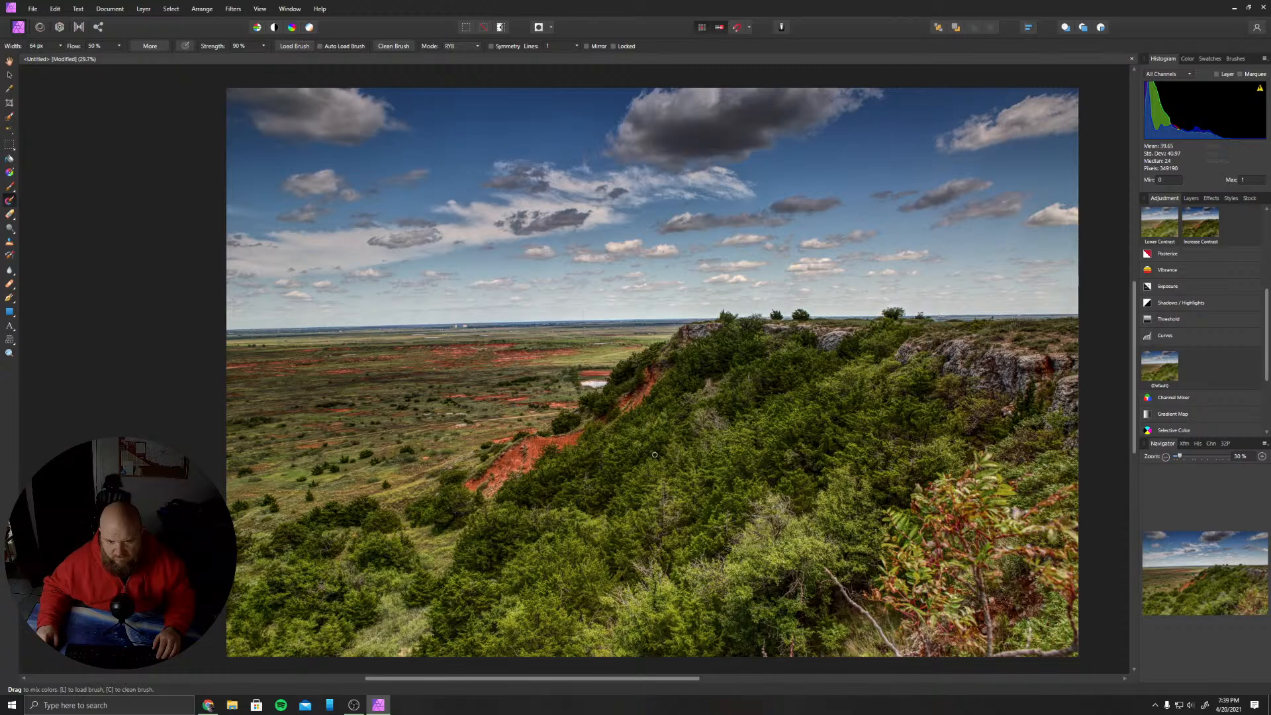
click(1196, 199)
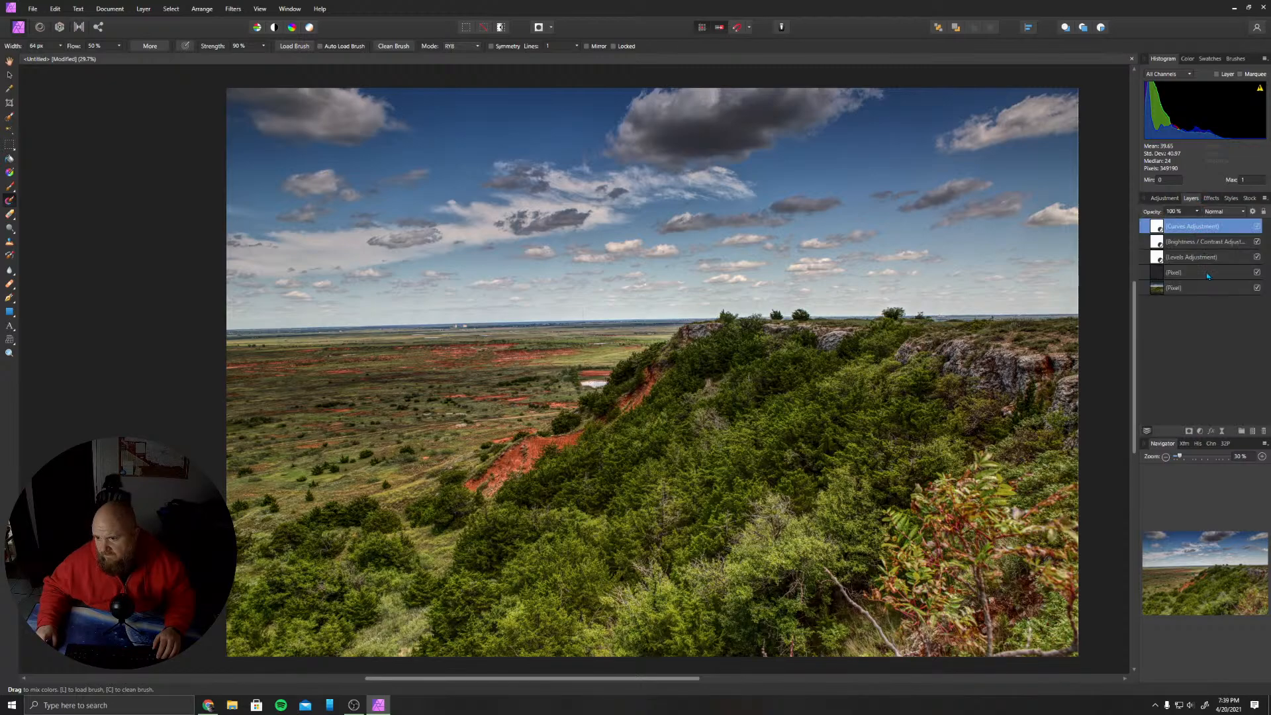
click(1252, 431)
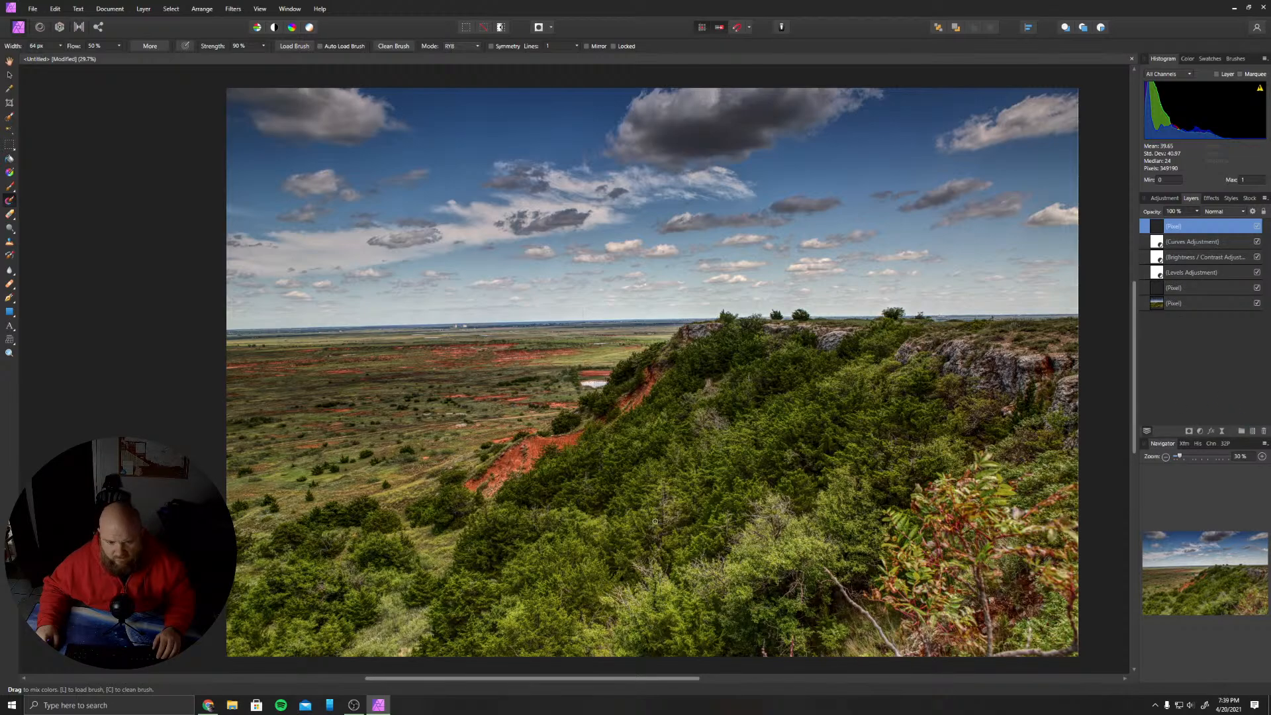
- Try a short mixer brush stroke over the green trees and undo it
mouse_move(647, 527)
mouse_down()
mouse_move(650, 498)
mouse_move(655, 511)
mouse_up()
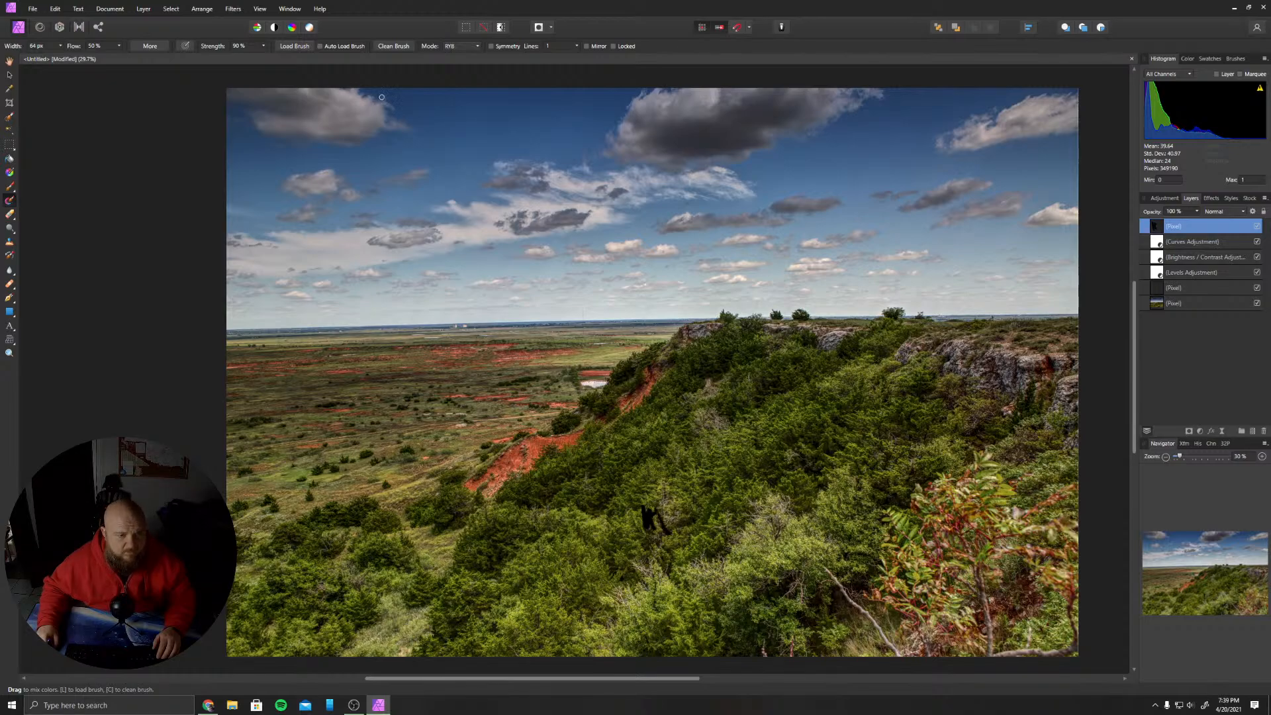
key(ctrl+z)
key(ctrl+z)
key(ctrl+z)
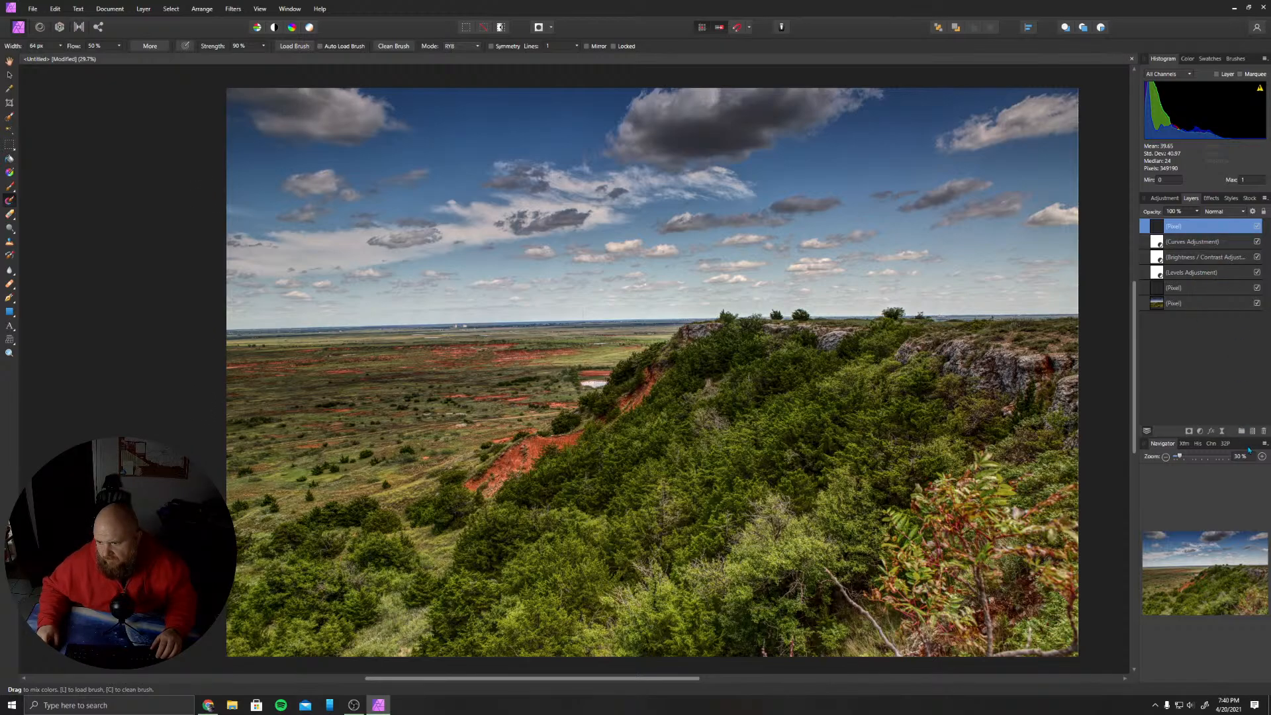
- Delete the topmost pixel layer and add a new pixel layer directly above the photo layer
click(1265, 431)
click(1193, 293)
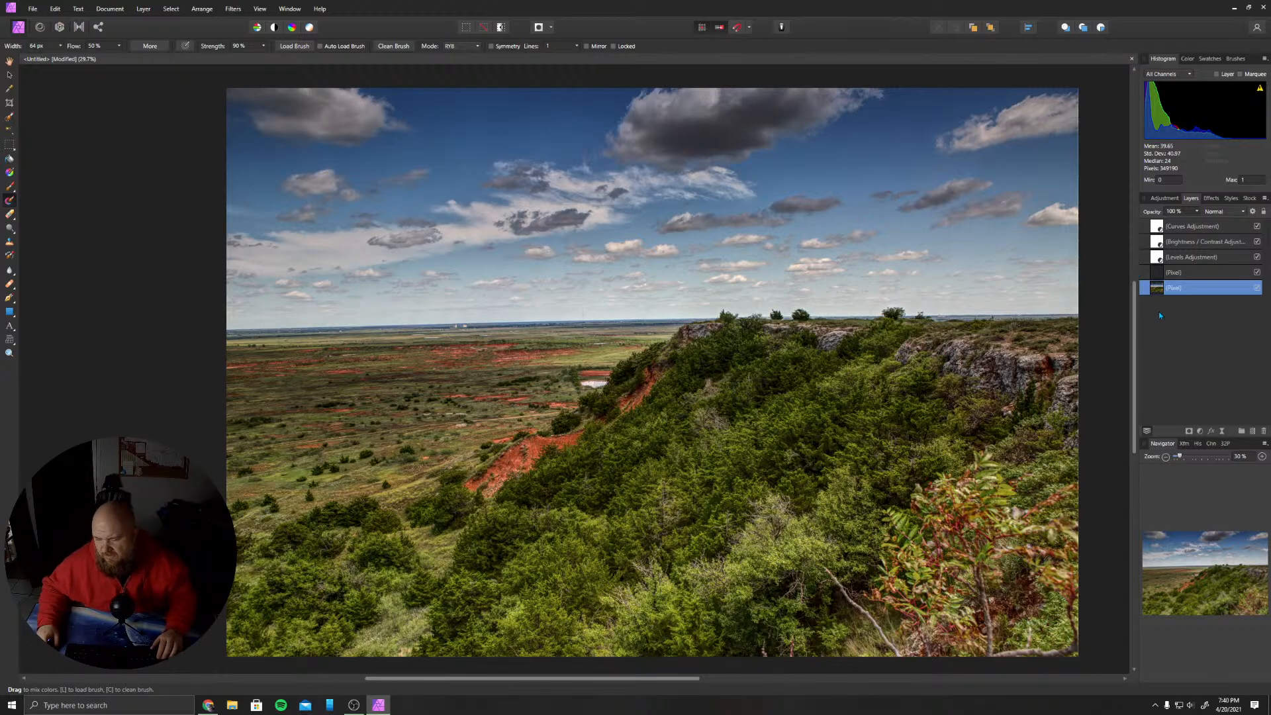
right_click(1218, 296)
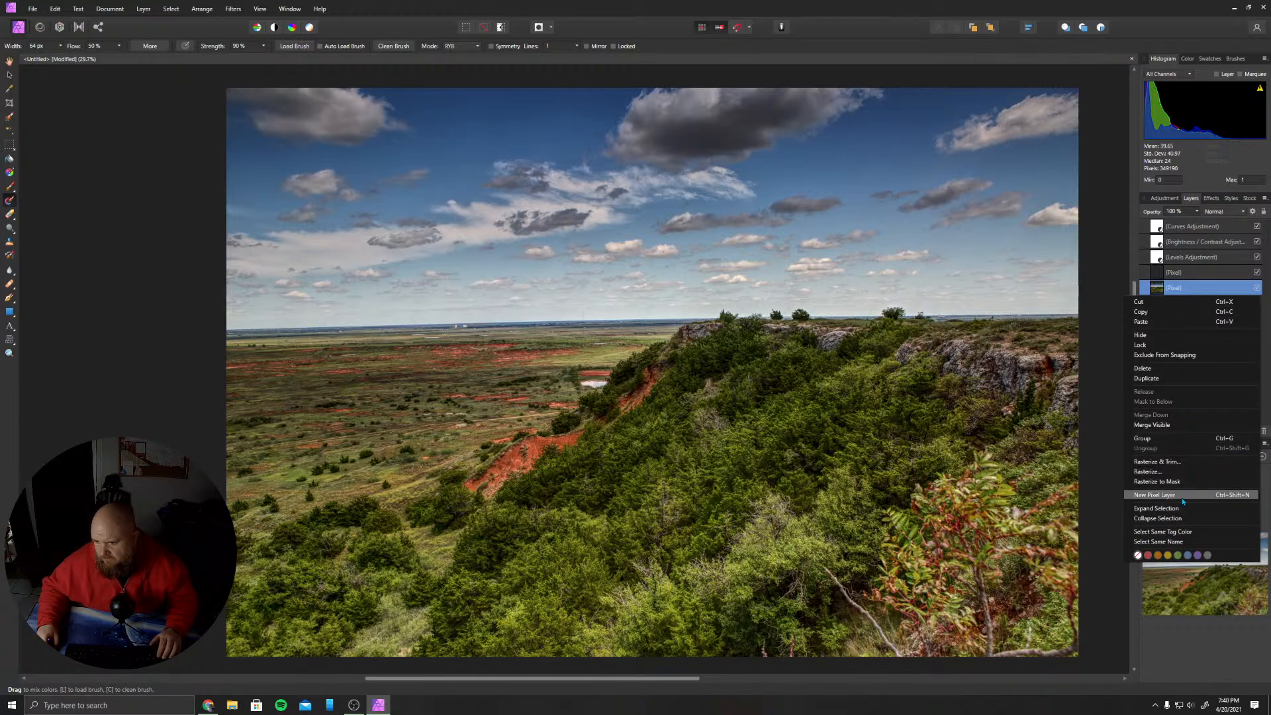
click(1166, 314)
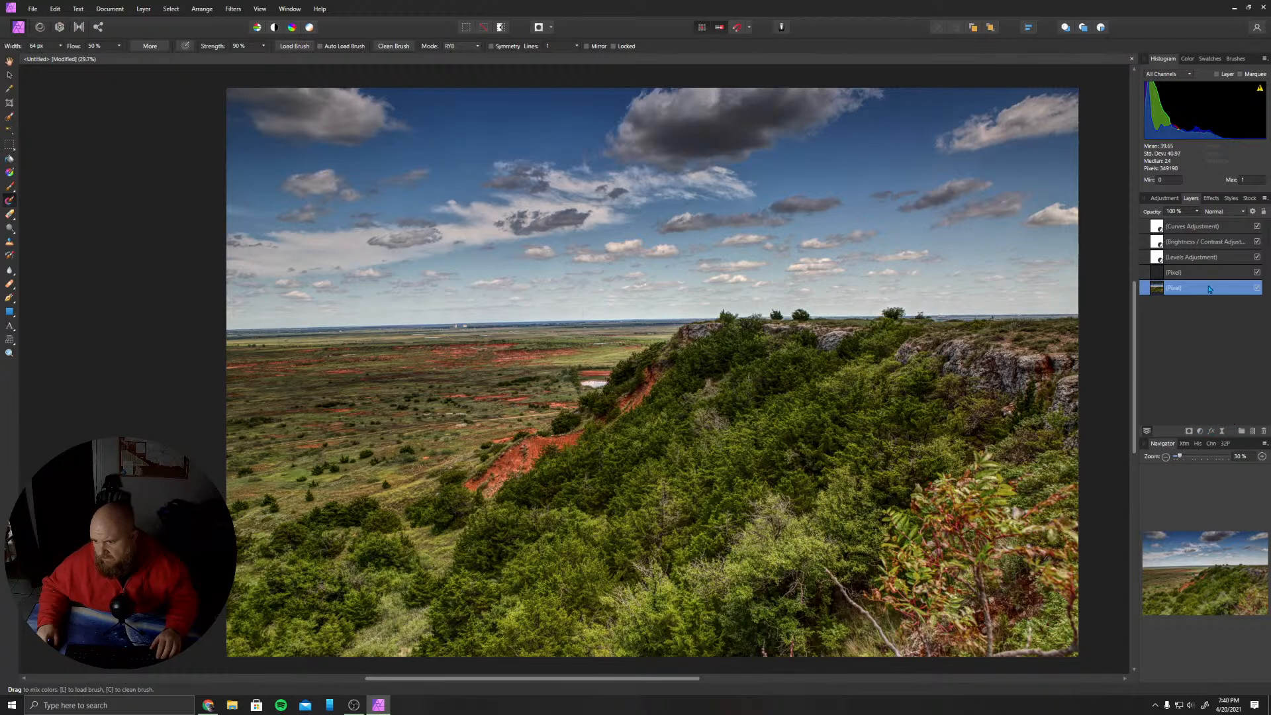
drag(1209, 290, 1239, 386)
drag(1184, 291, 1252, 432)
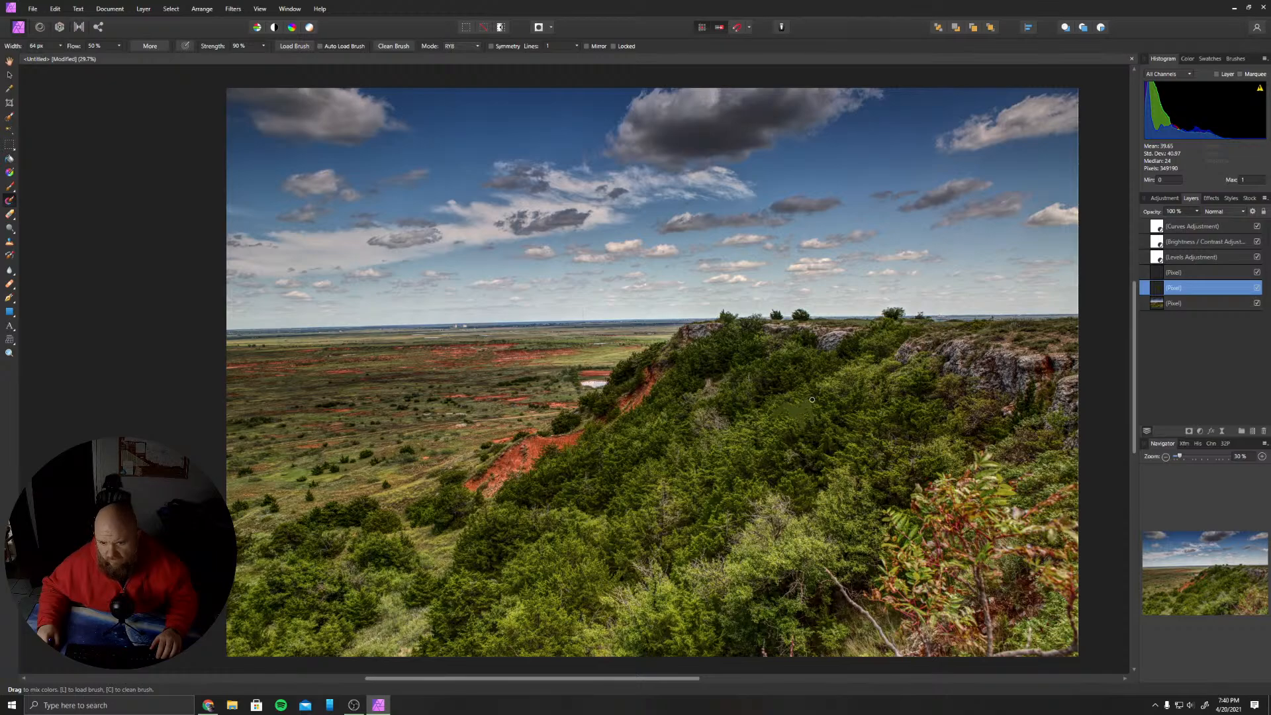
- Paint green with the Paint Mixer Brush over the red soil slope beside the trees, working at 150% zoom
key(ctrl+plus)
key(ctrl+plus)
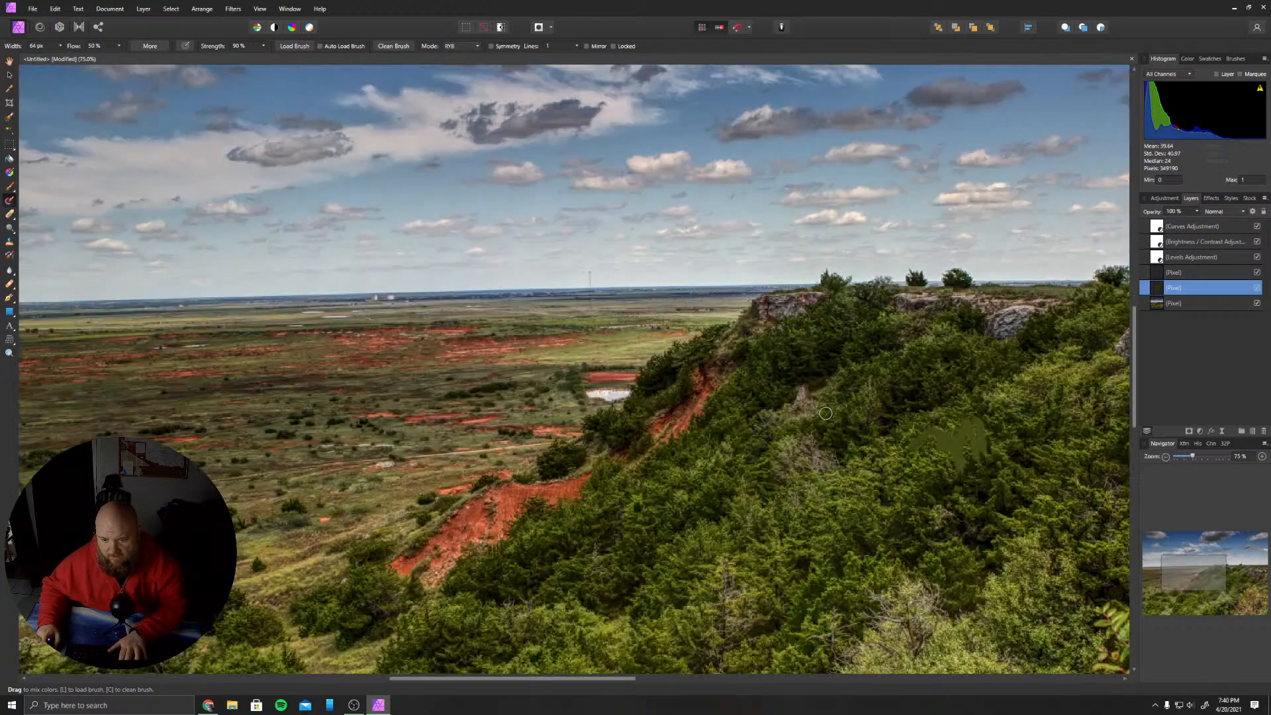
key(ctrl+plus)
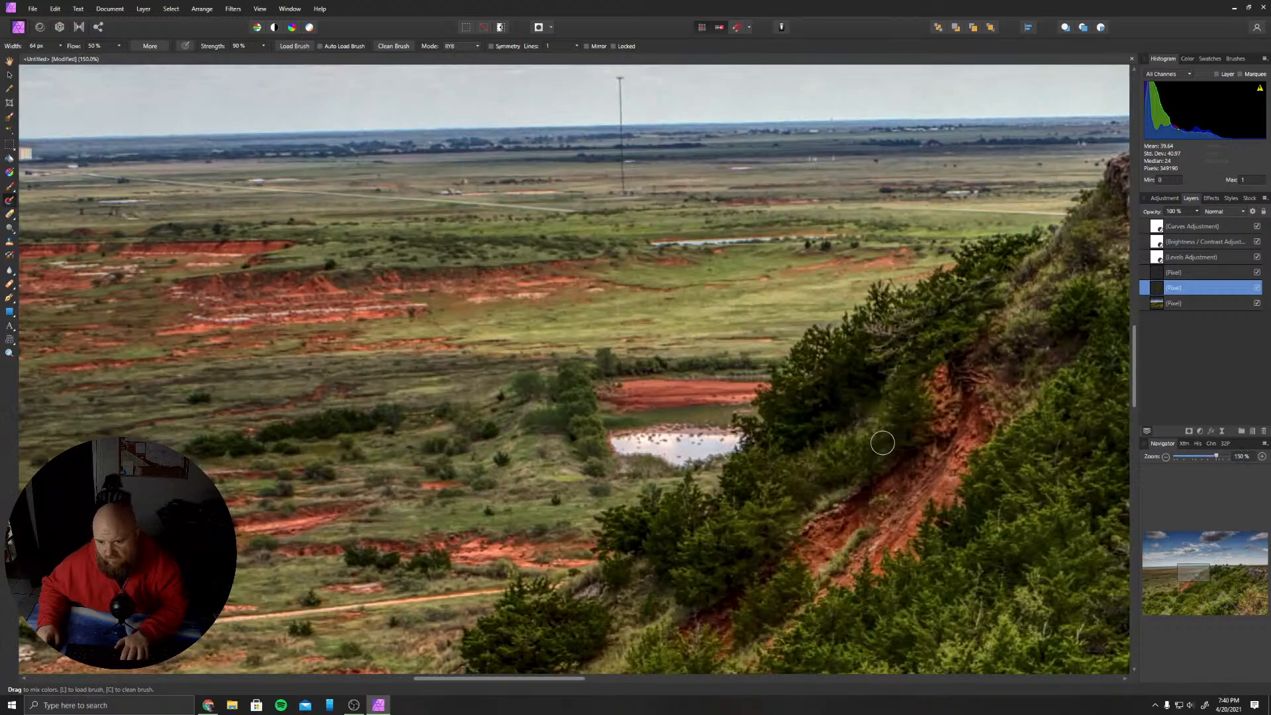
scroll(914, 498, down, 3)
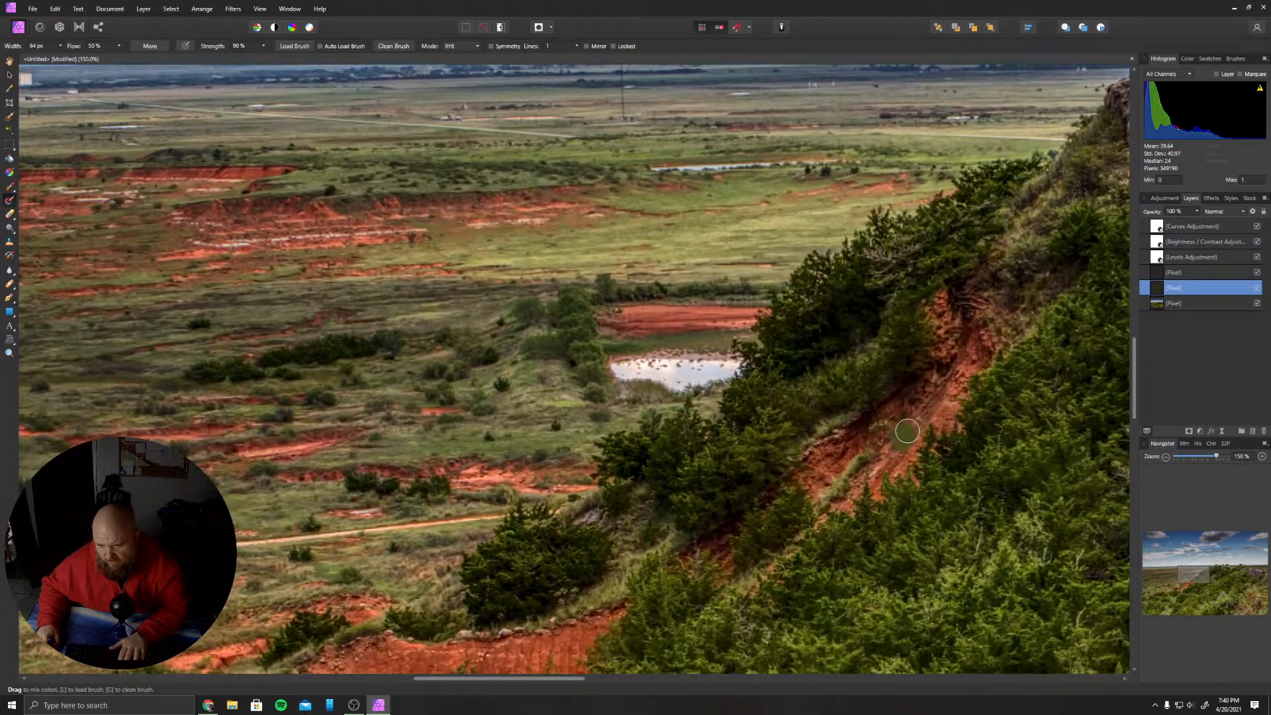
mouse_move(907, 432)
mouse_down()
mouse_move(929, 404)
mouse_move(952, 400)
mouse_move(945, 425)
mouse_move(966, 368)
mouse_move(1010, 319)
mouse_move(989, 377)
mouse_move(1030, 312)
mouse_move(914, 401)
mouse_move(900, 446)
mouse_move(928, 431)
mouse_up()
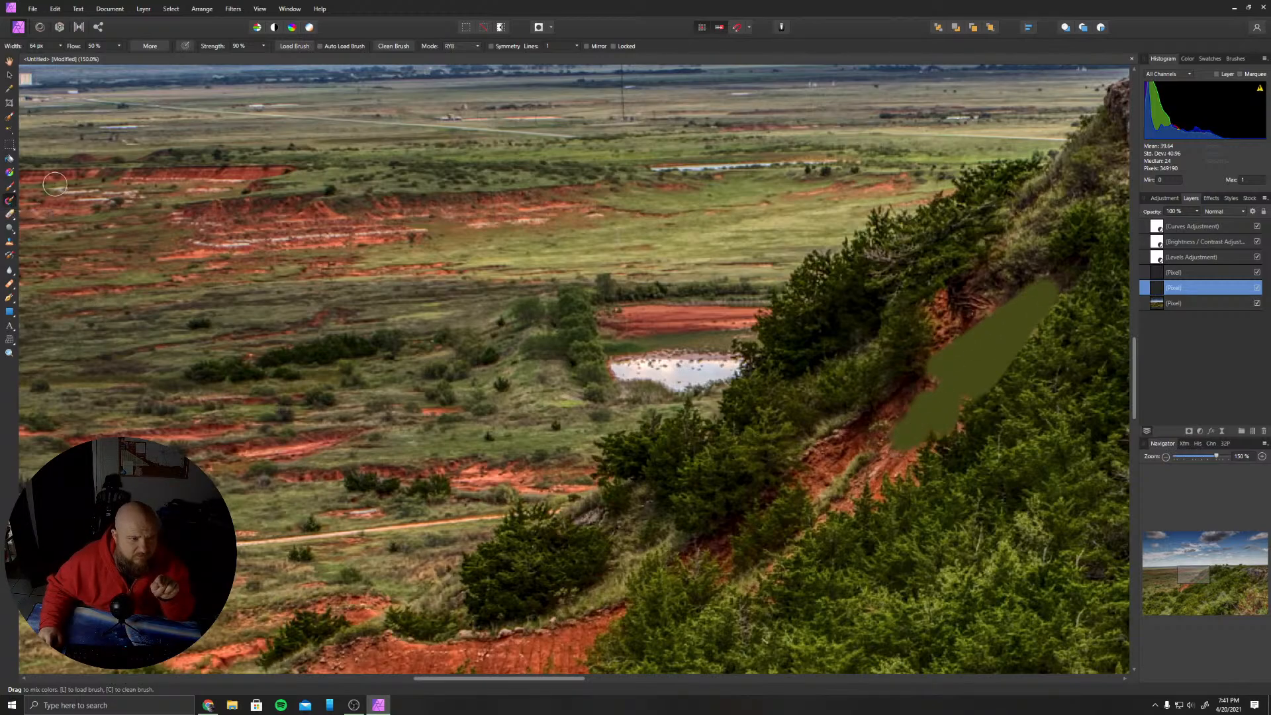
- Clean the mixer brush, enable Auto Load Brush, set Strength to 48% and paint over the red soil above the pond
click(404, 49)
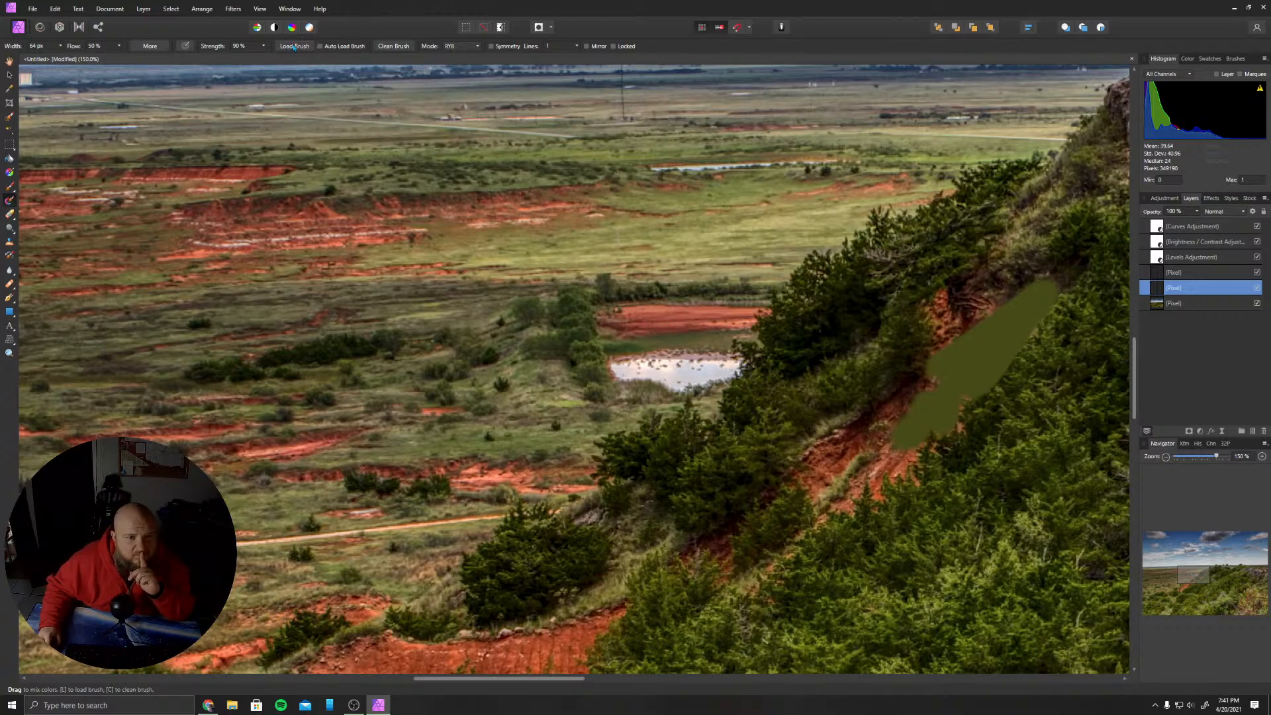
click(346, 50)
mouse_move(632, 314)
mouse_down()
mouse_move(712, 331)
mouse_move(630, 362)
mouse_move(608, 331)
mouse_up()
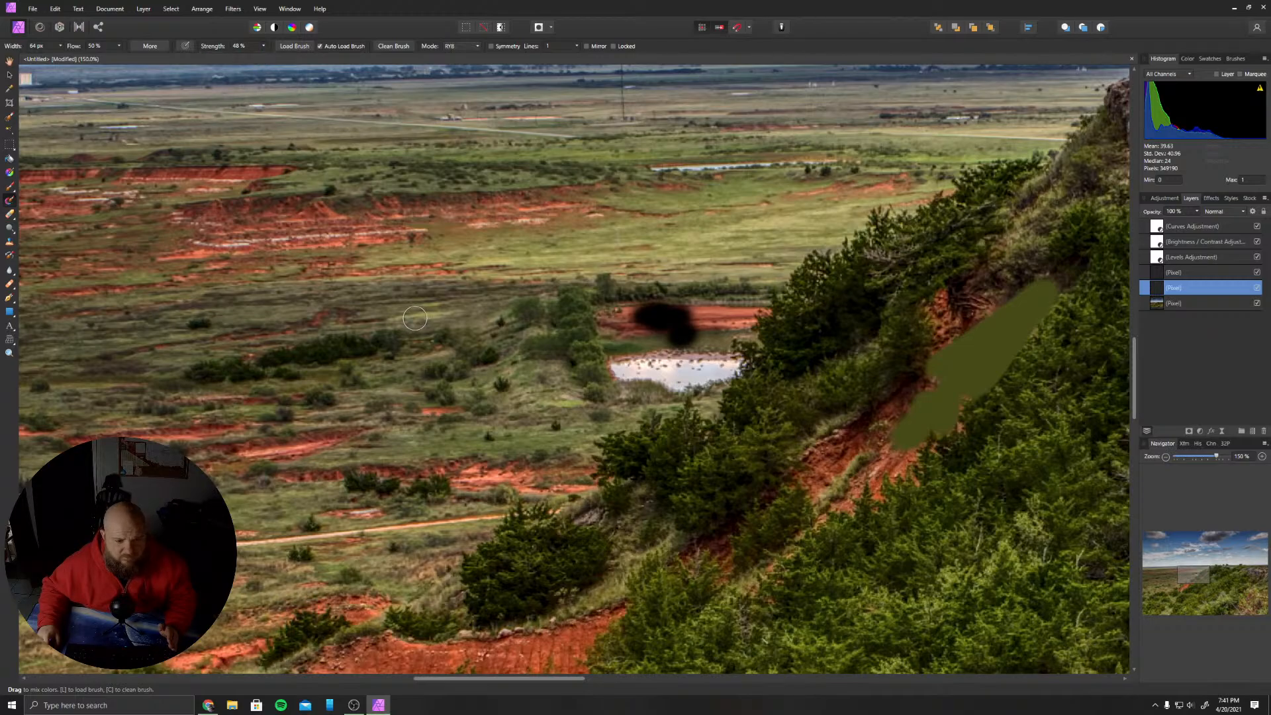
- Try another mixer brush stroke over the grassland beside the pond, and delete the pixel layer holding the painted strokes
mouse_move(412, 317)
mouse_down()
mouse_move(485, 302)
mouse_move(459, 343)
mouse_move(490, 338)
mouse_up()
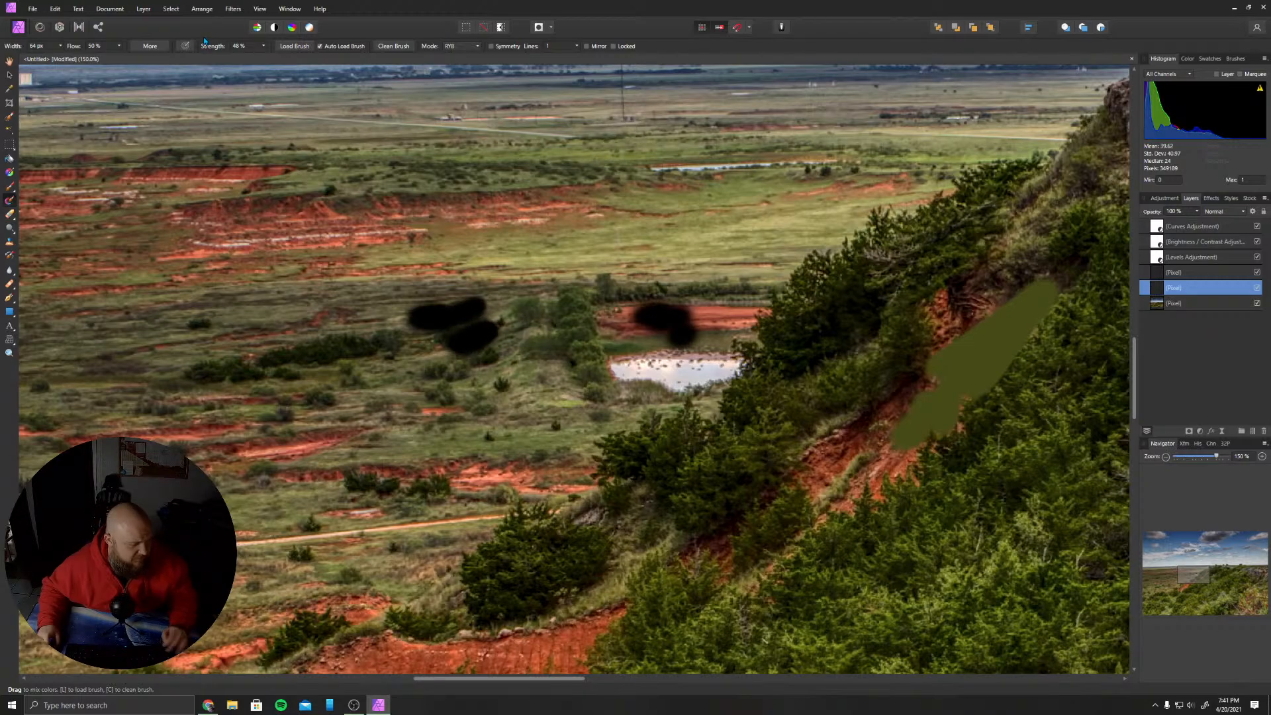
click(1264, 431)
click(1201, 276)
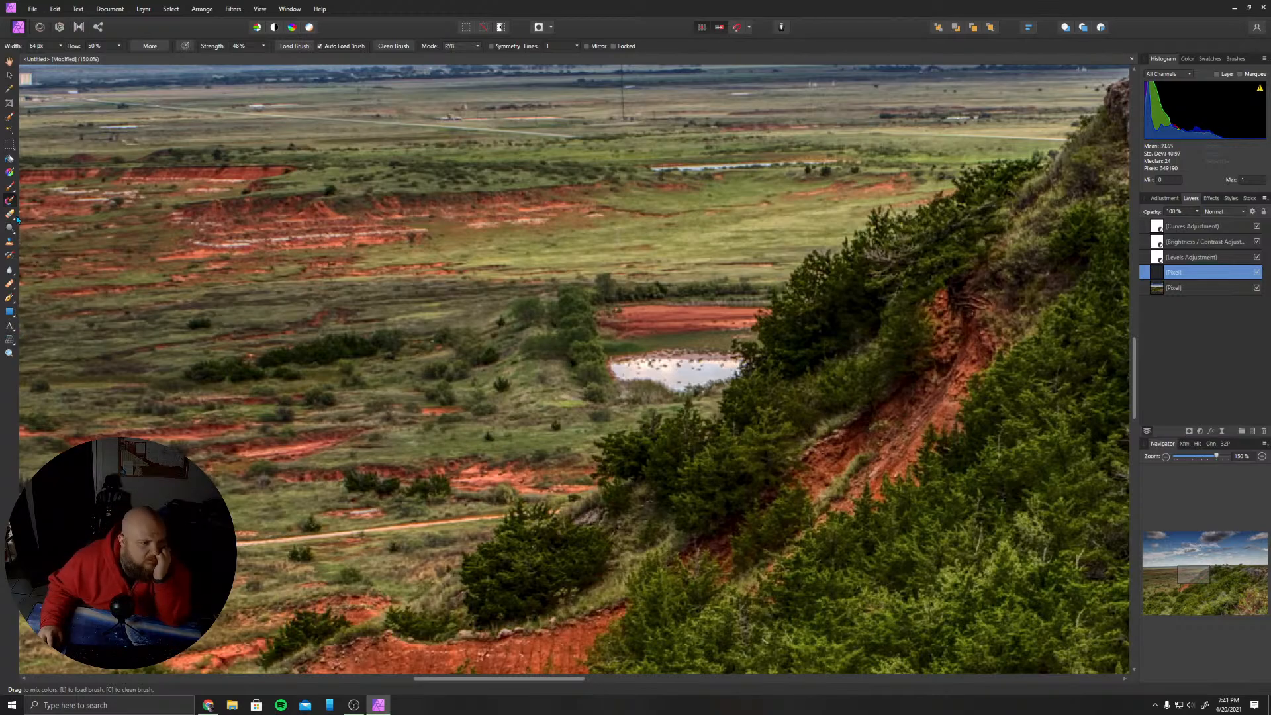
- Check which tools are grouped with the Paint Brush Tool while the whole photo is in view
scroll(537, 305, down, 2)
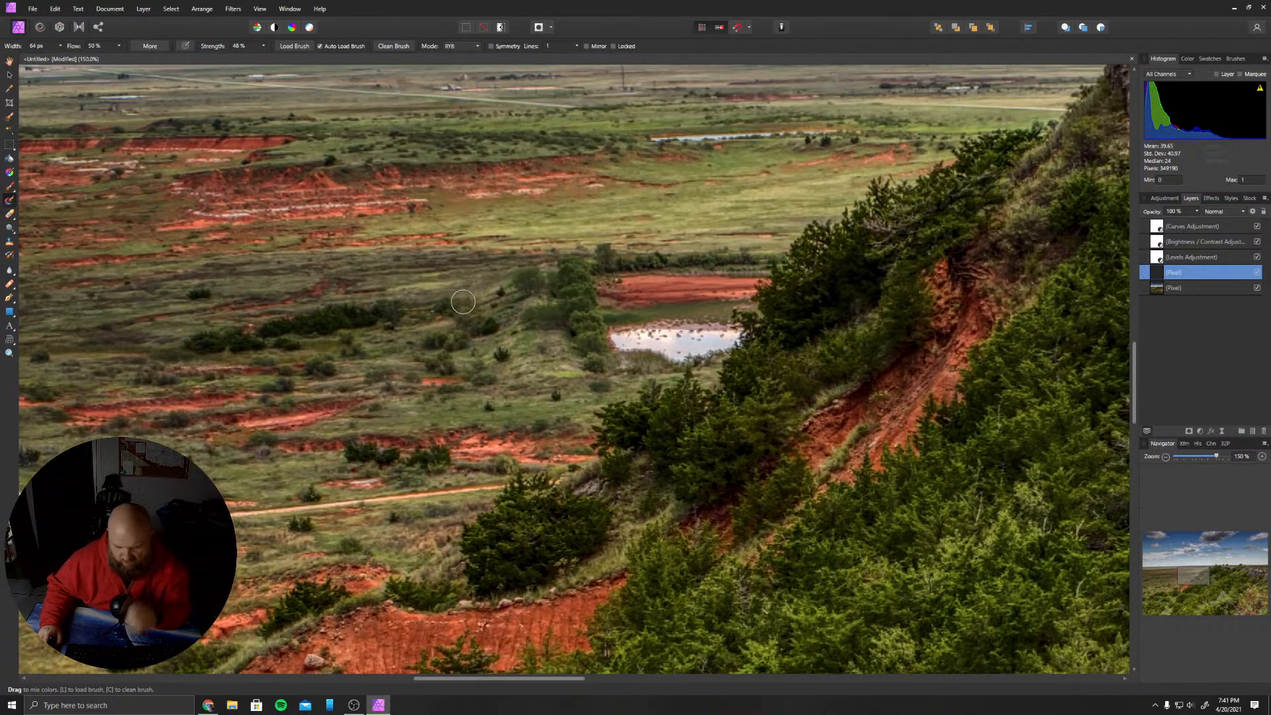
scroll(538, 306, down, 10)
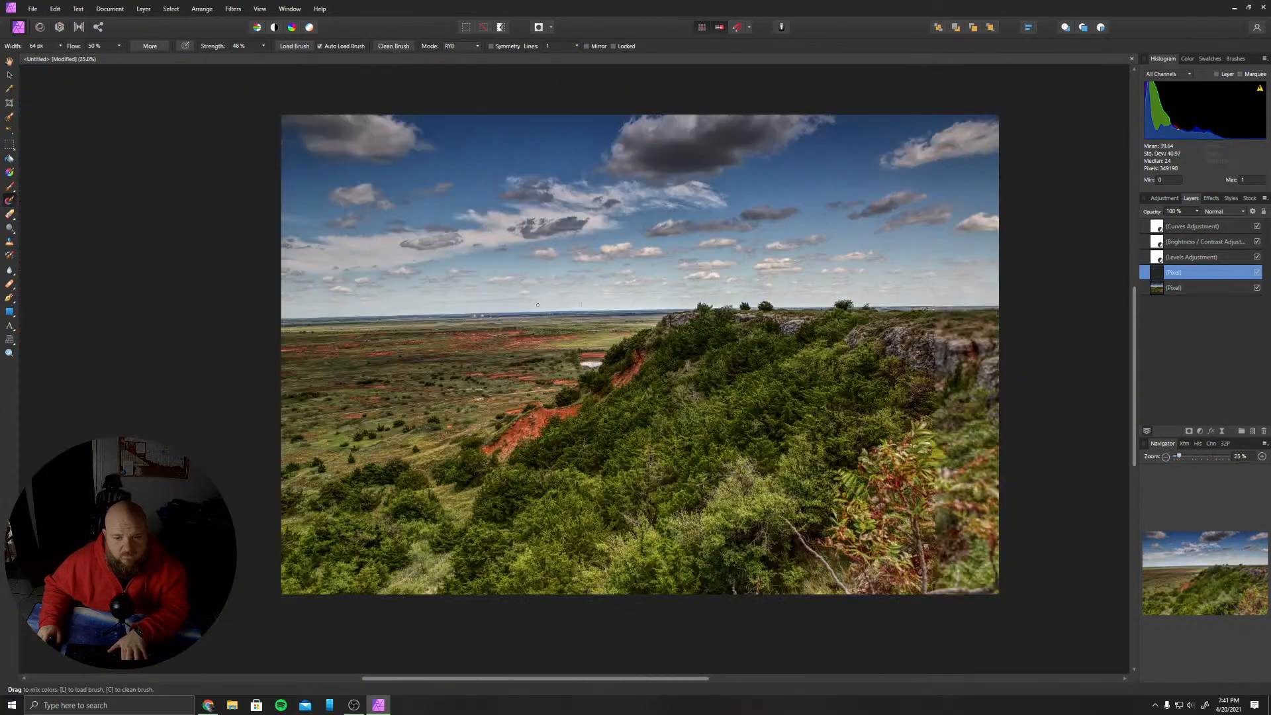
key(ctrl+plus)
key(ctrl+minus)
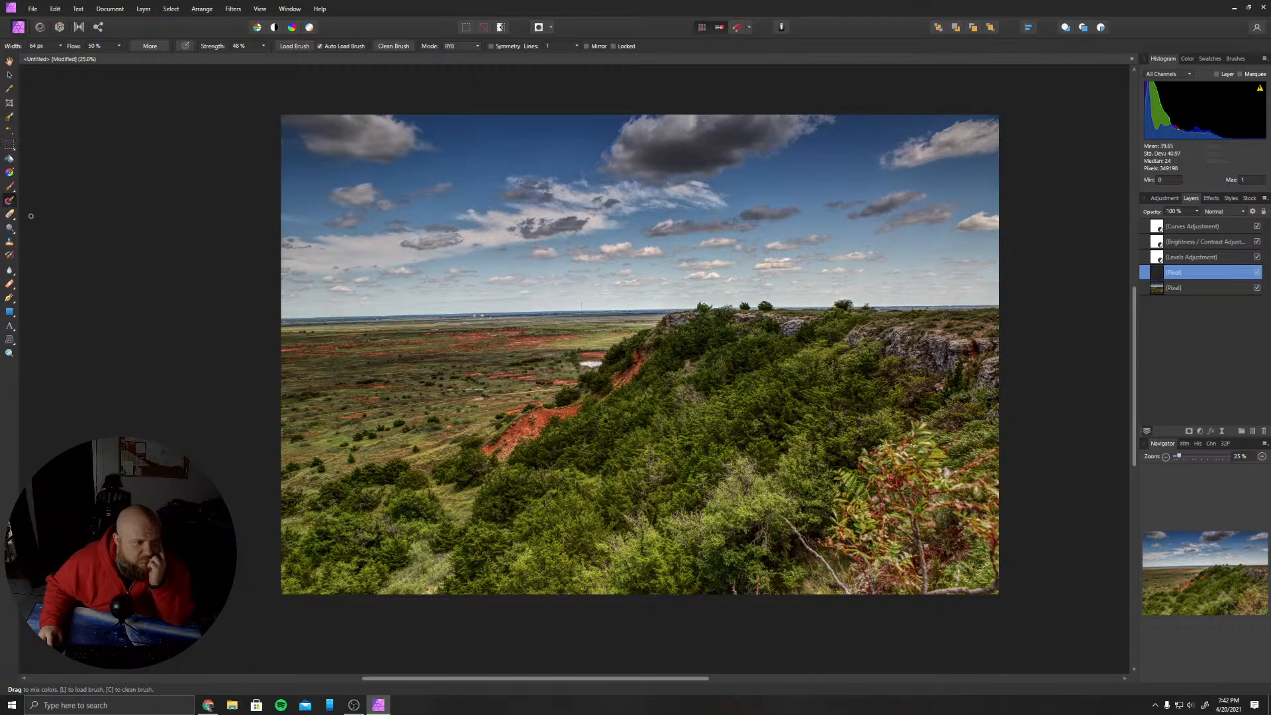
click(11, 188)
right_click(14, 192)
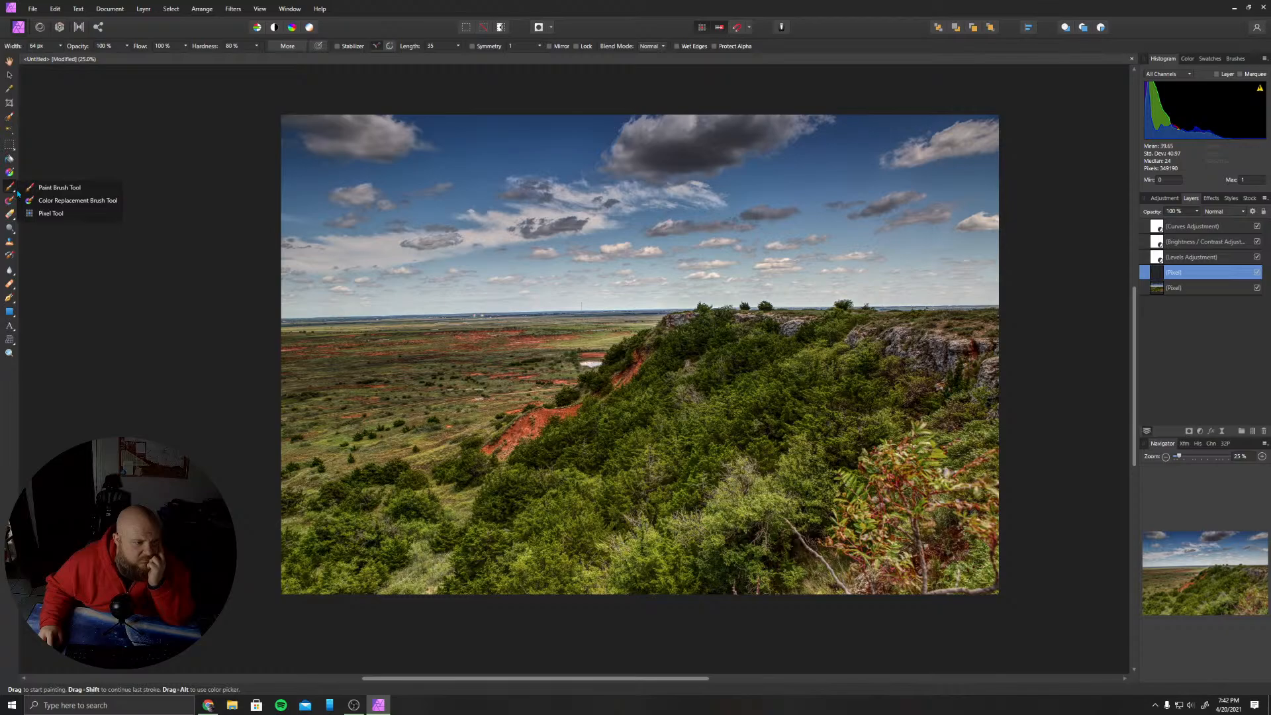
click(73, 293)
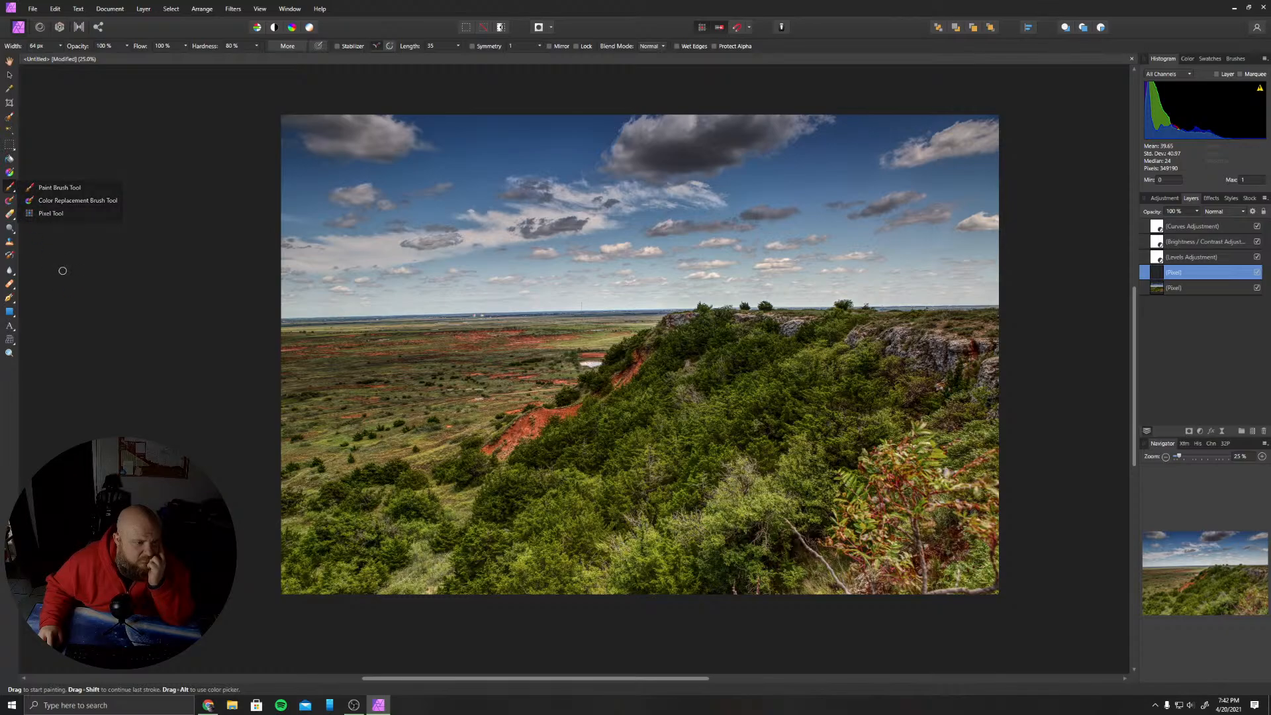
- Review the Paint Mixer Brush's general, dynamics and texture settings without changing any of them
click(9, 199)
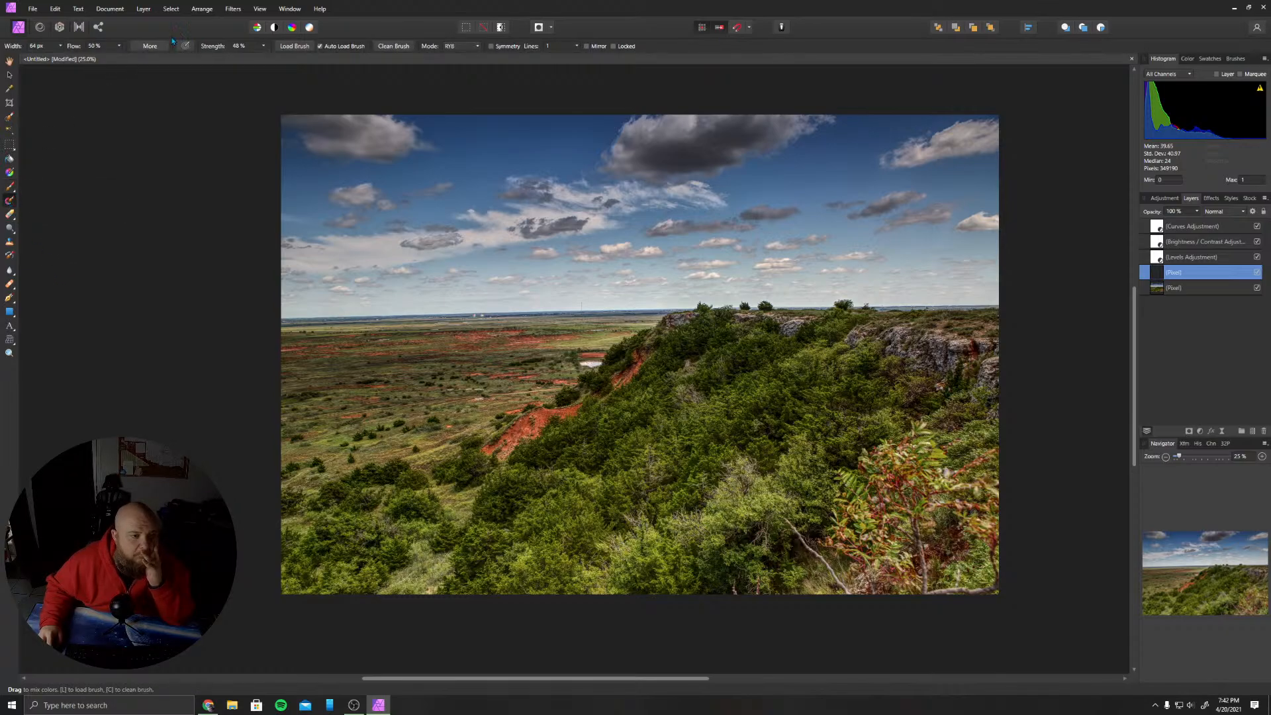
click(150, 46)
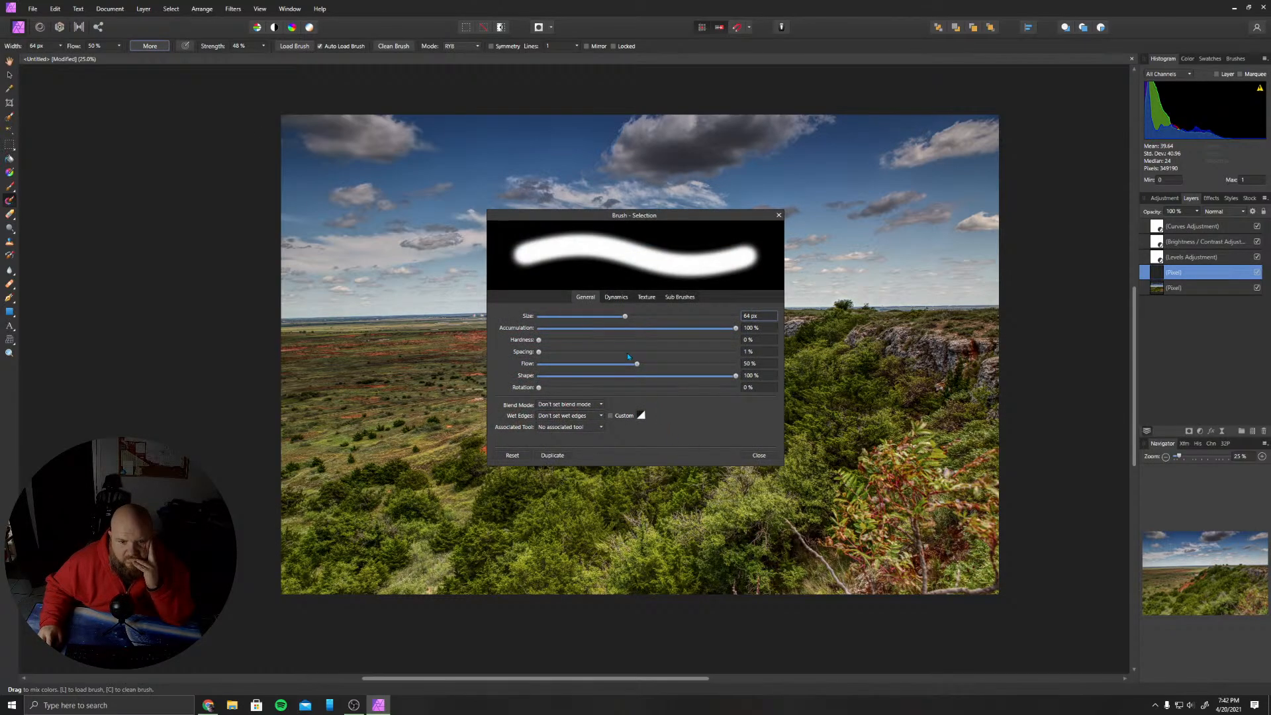
click(622, 304)
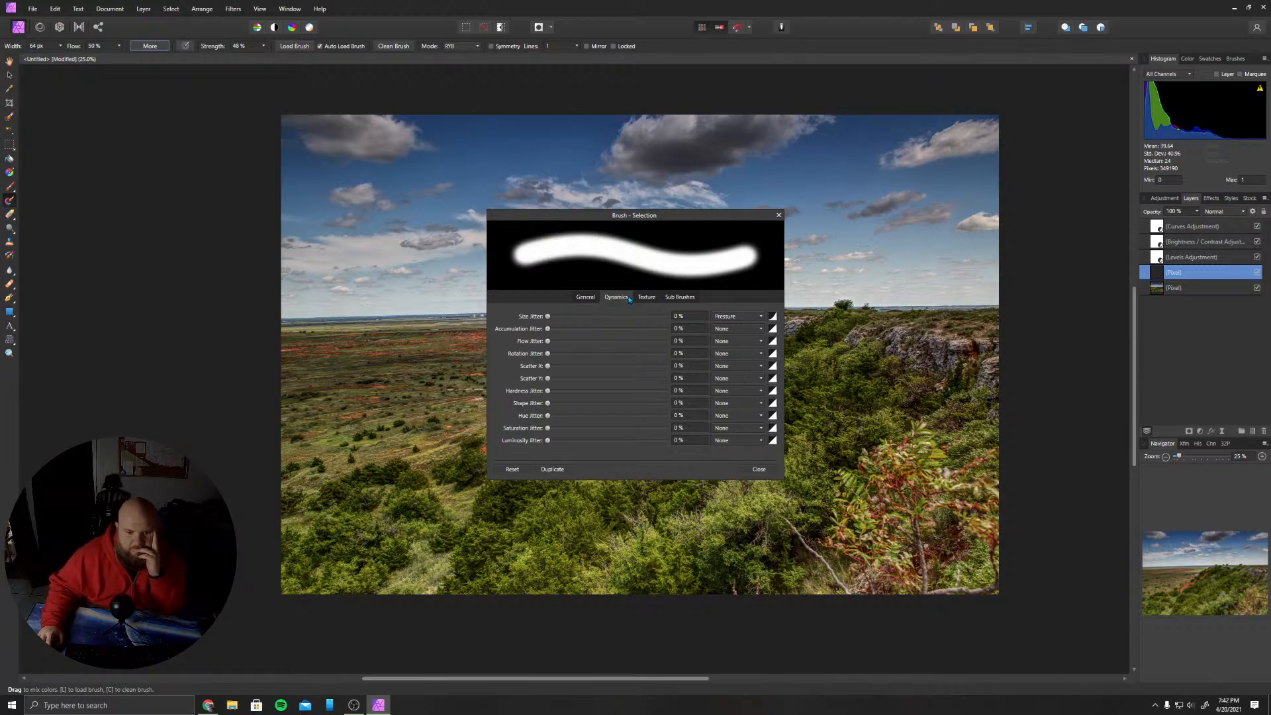
click(654, 298)
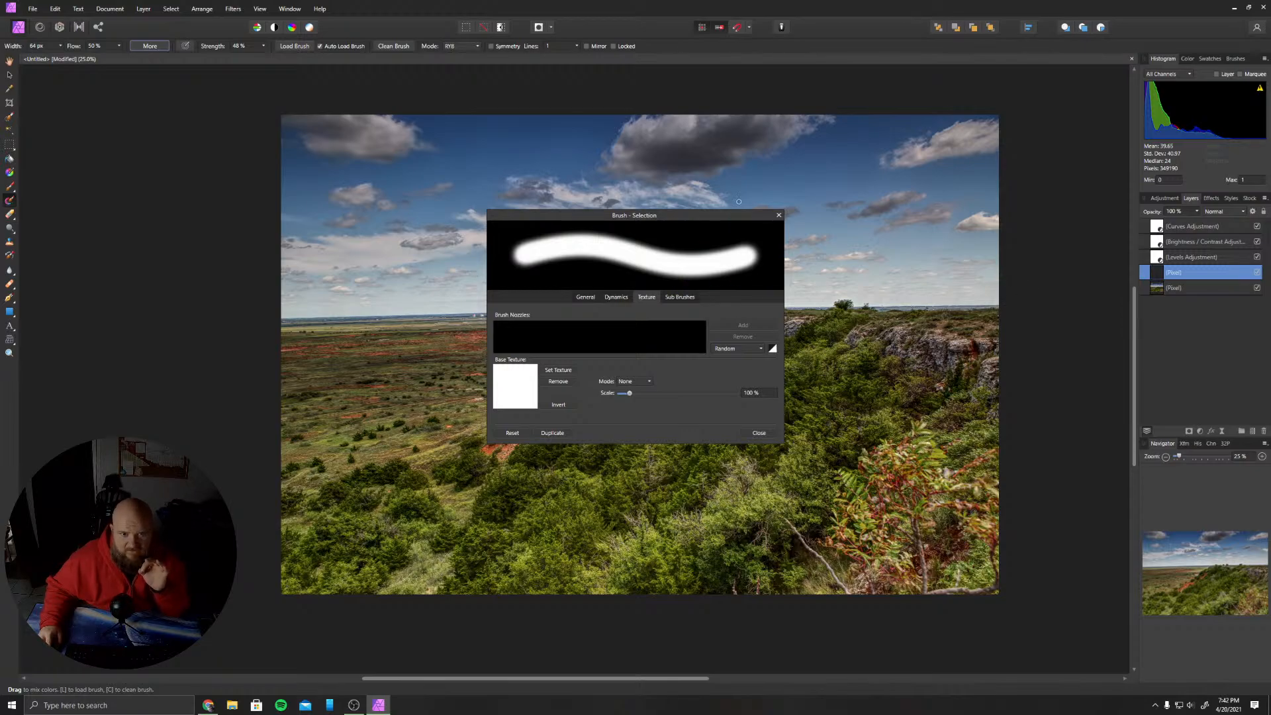
click(778, 215)
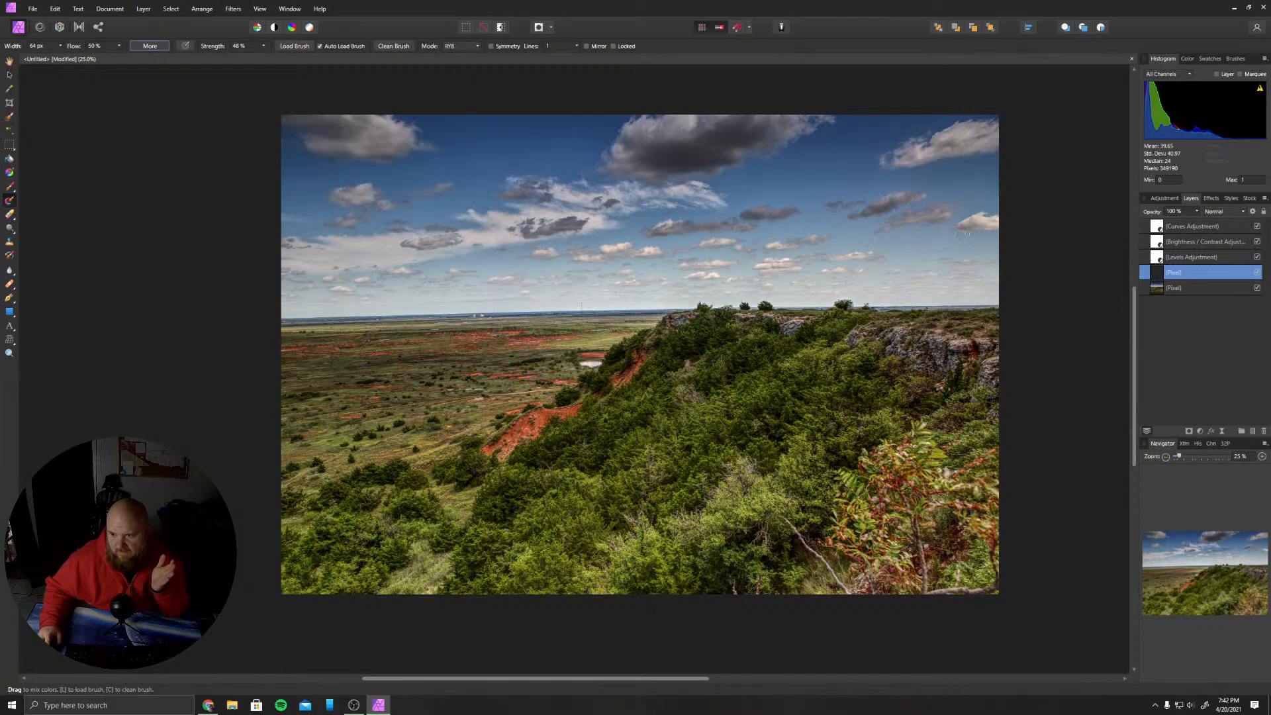
- Add a Brightness / Contrast adjustment, trying the Increase Contrast preset and settling on Lower Contrast with contrast at -25%
click(1168, 199)
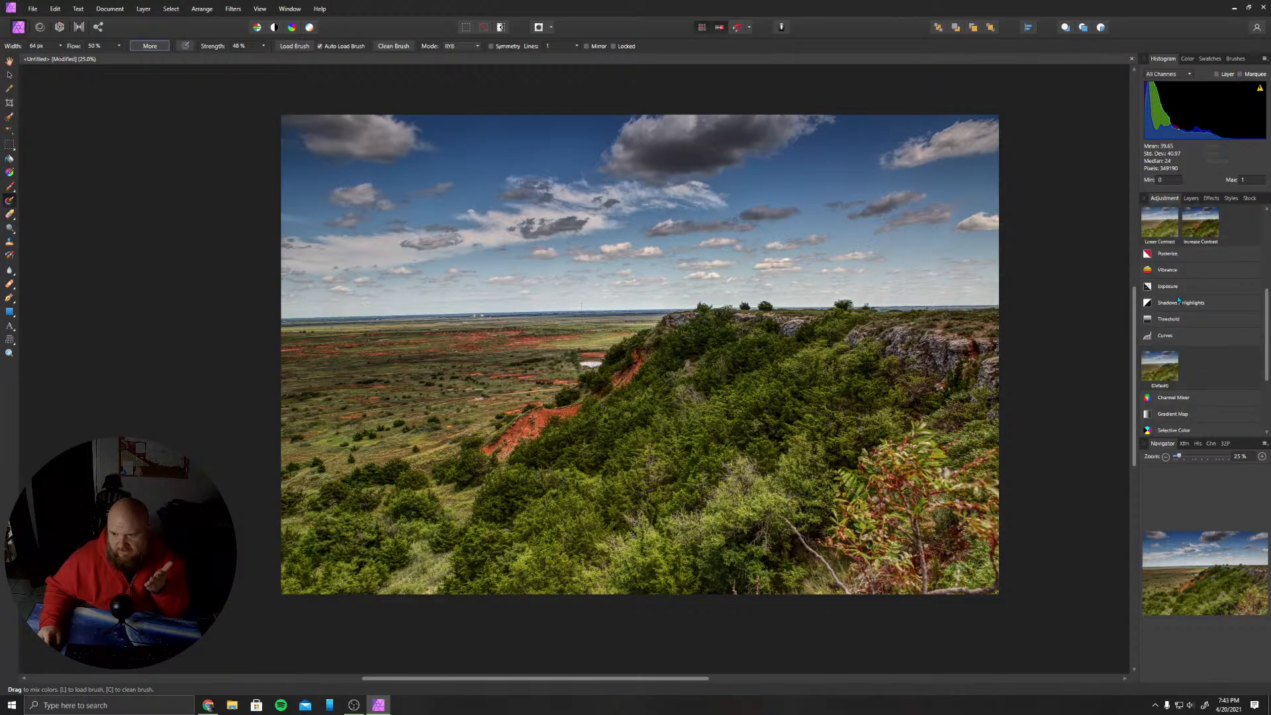
click(1201, 223)
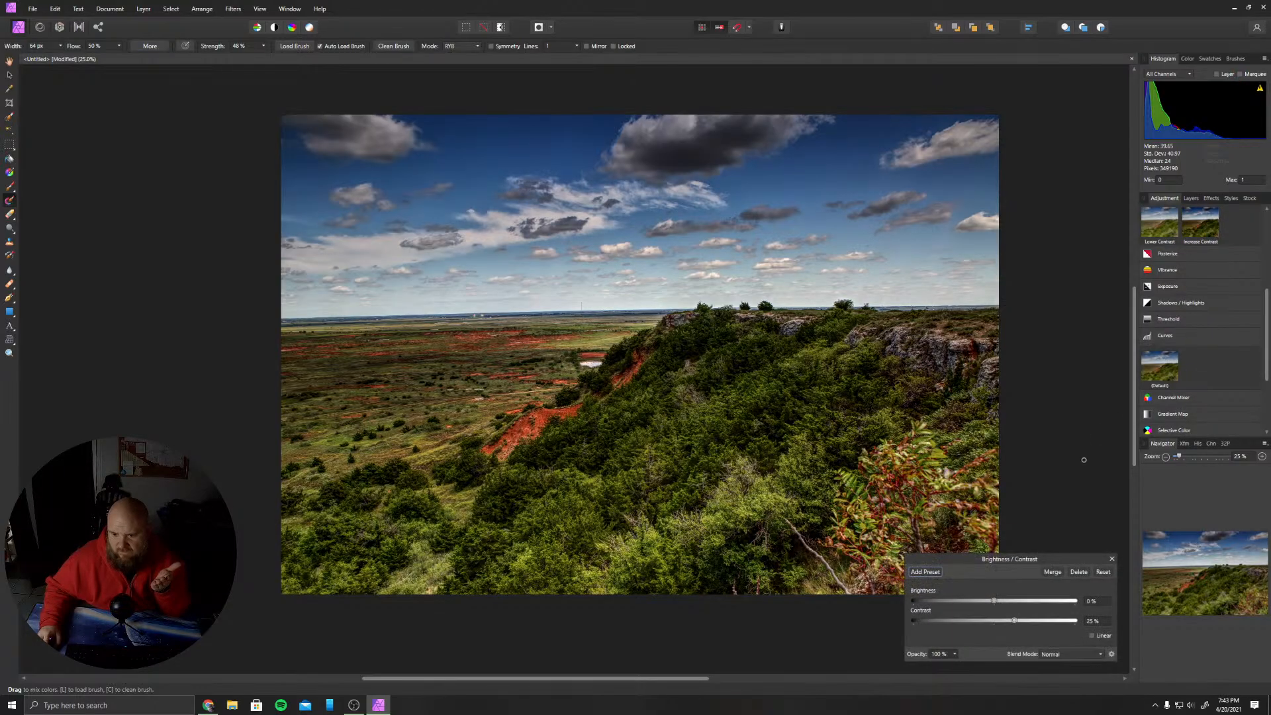
scroll(1193, 313, up, 2)
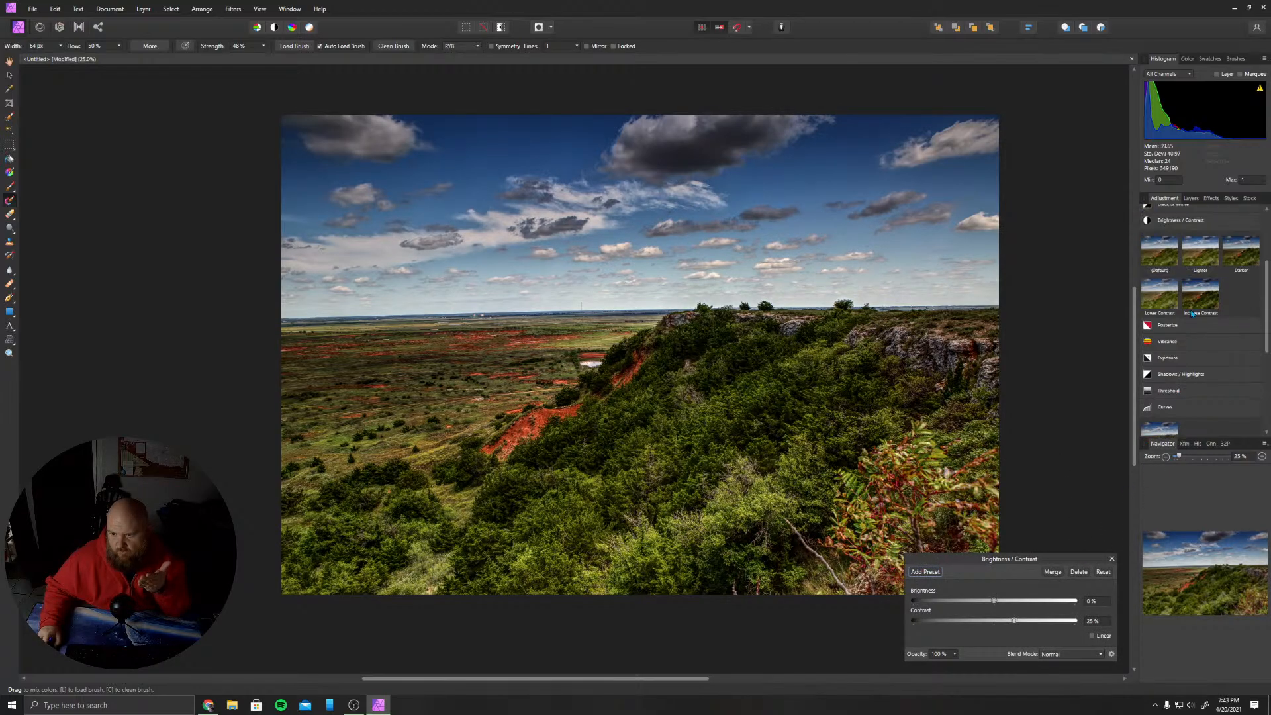
click(1167, 302)
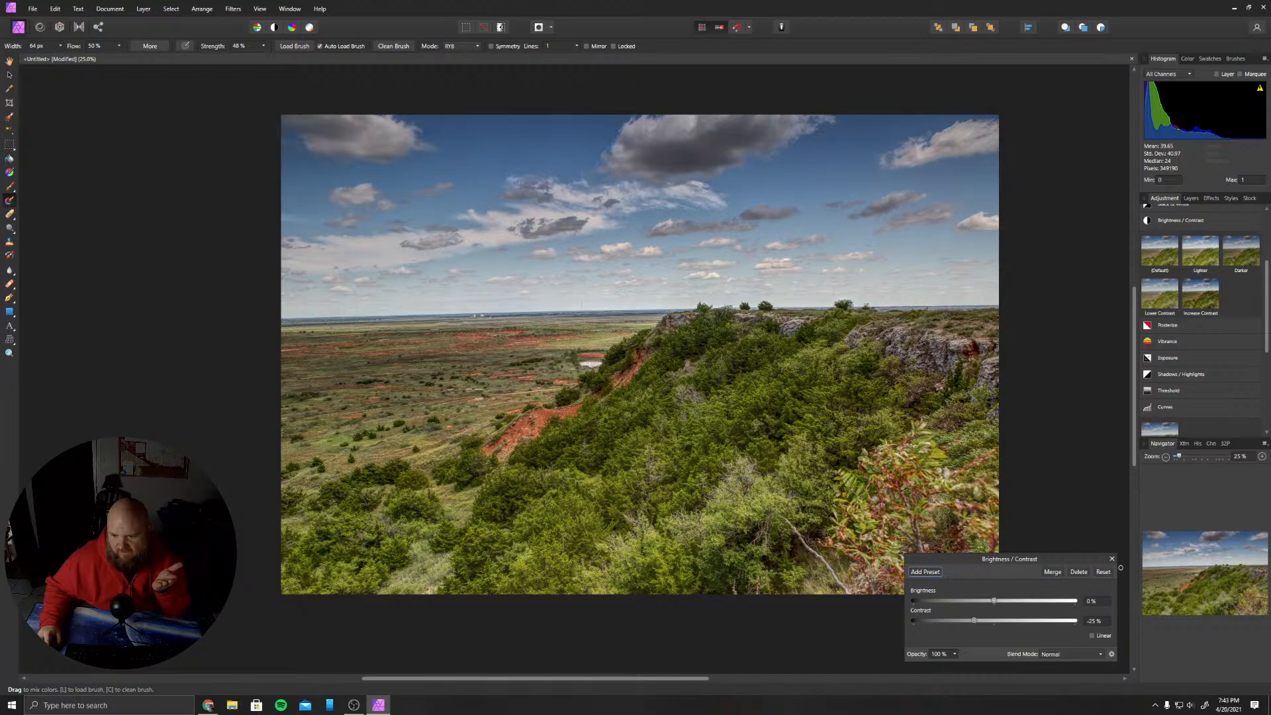
click(1112, 559)
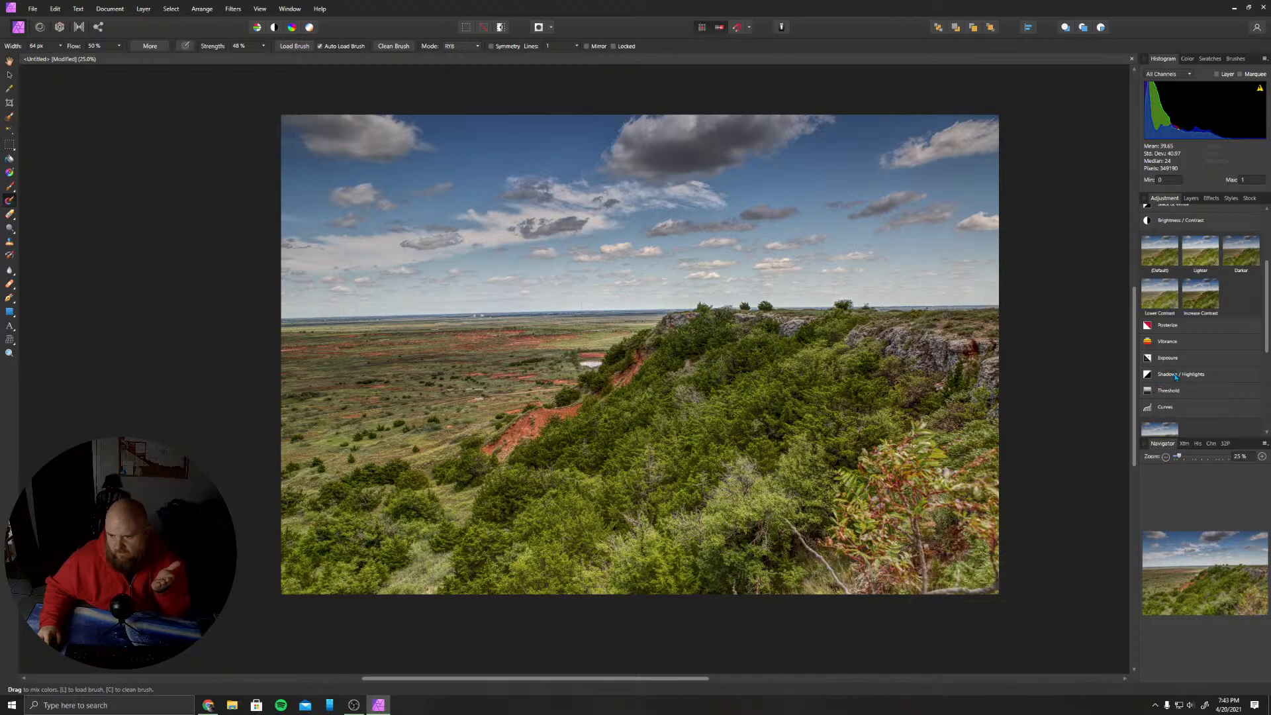
- Add a Shadows / Highlights adjustment, trying the Blow Highlights preset and settling on the shadow-darkening preset with Shadows at -200%
mouse_move(1178, 375)
scroll(1192, 377, down, 2)
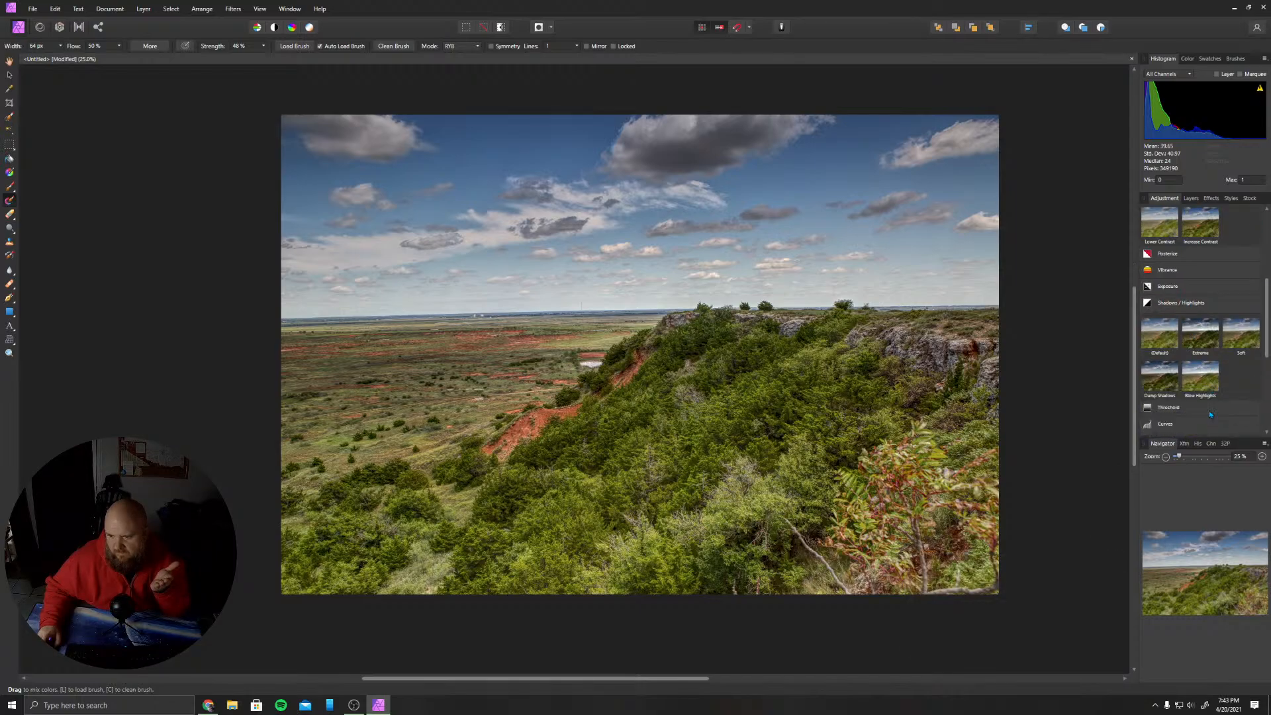
click(1209, 381)
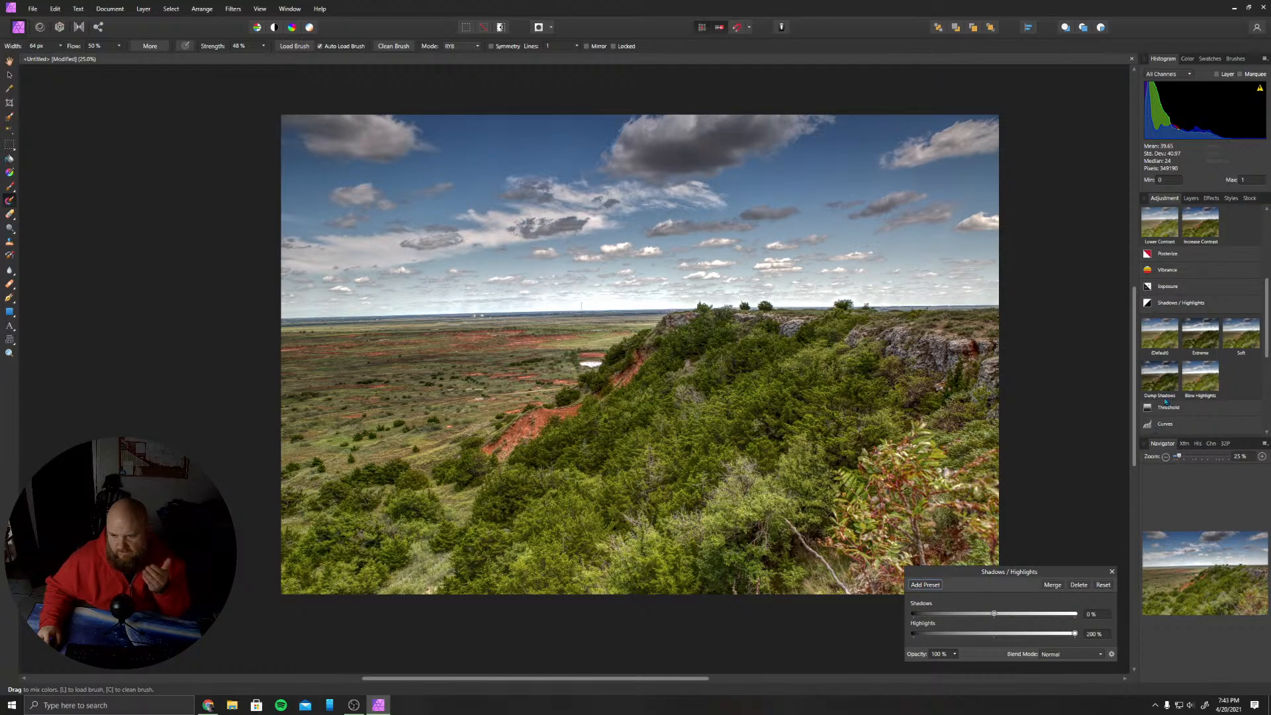
click(1170, 396)
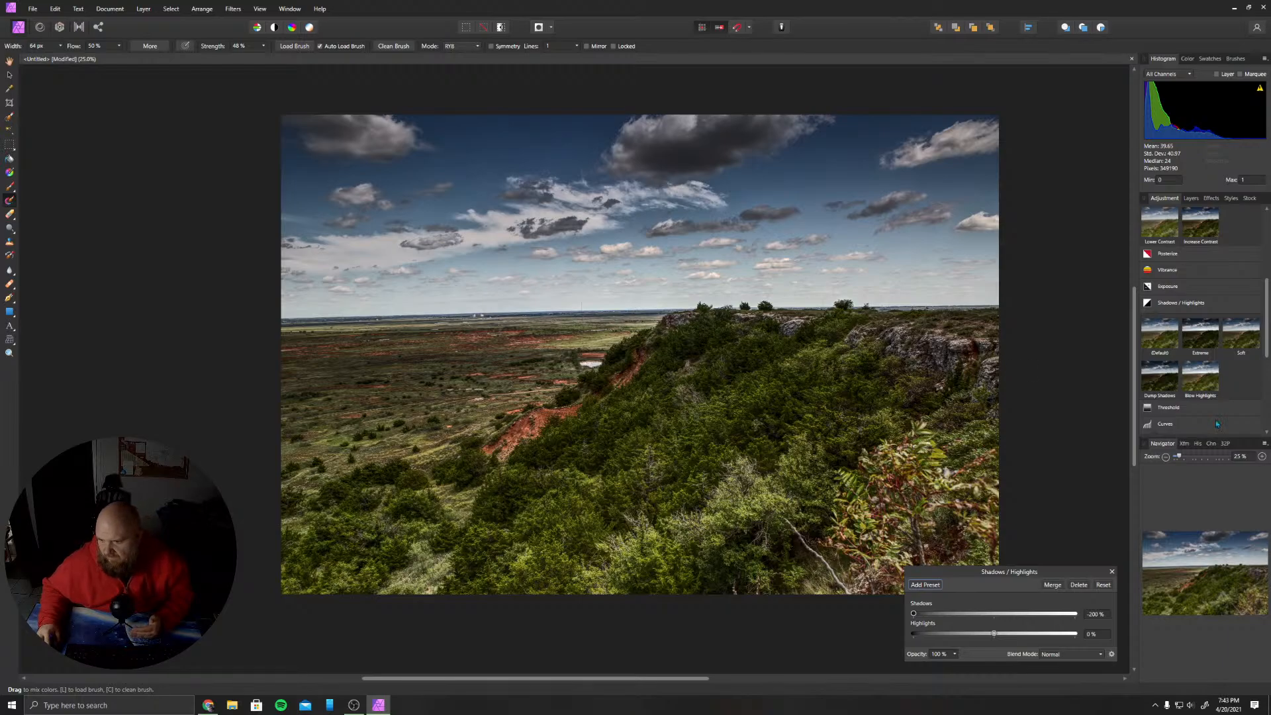
click(1185, 304)
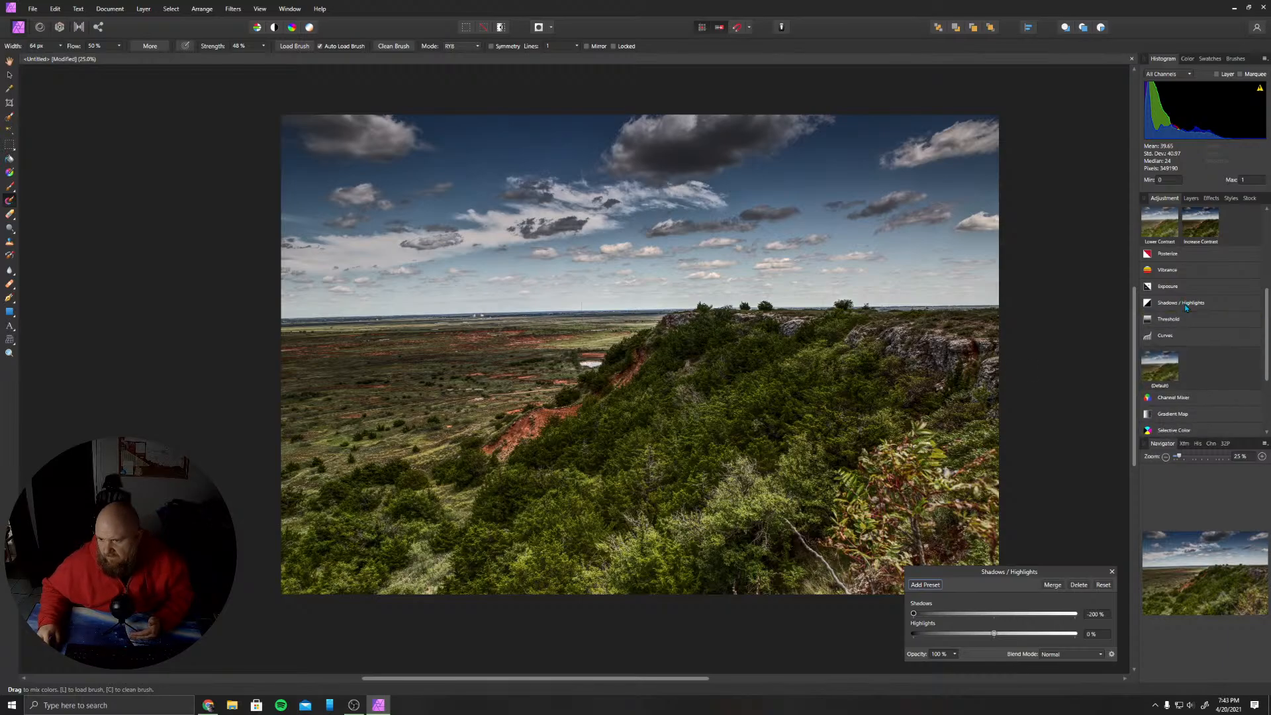
- Add a Lens Filter adjustment with a dark teal filter color and a reduced optical density
scroll(1190, 384, down, 4)
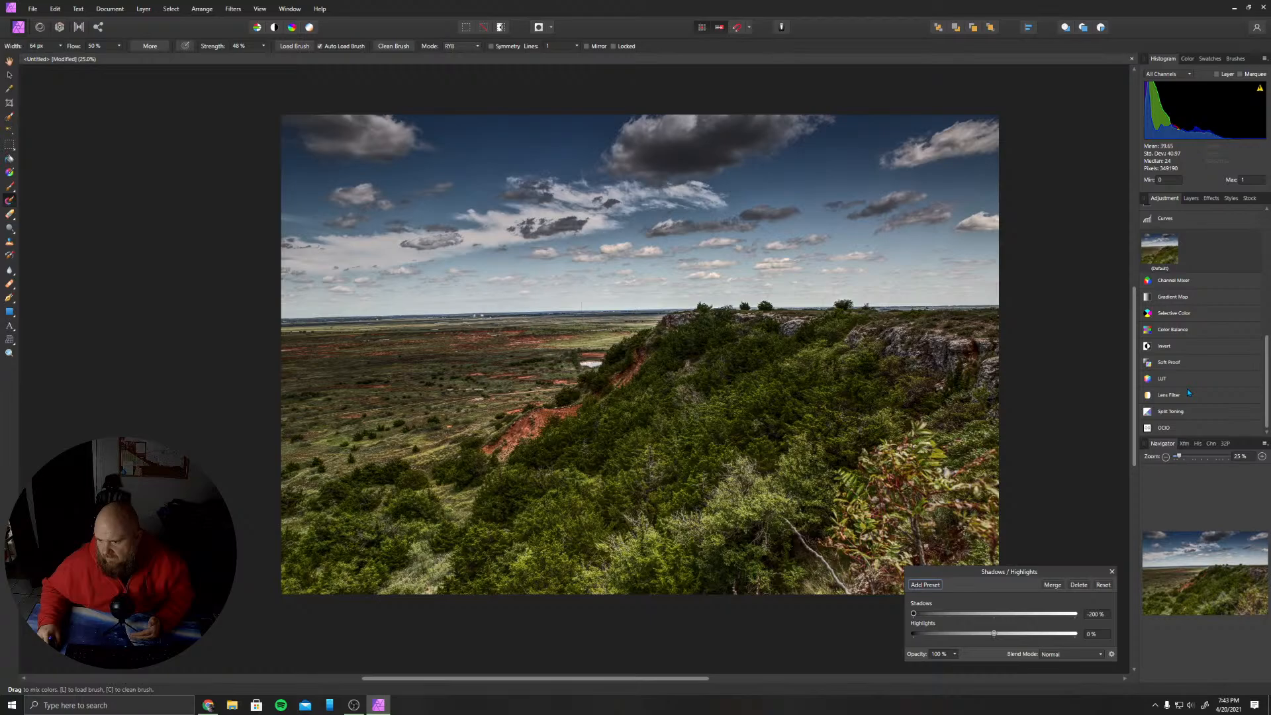
click(1167, 404)
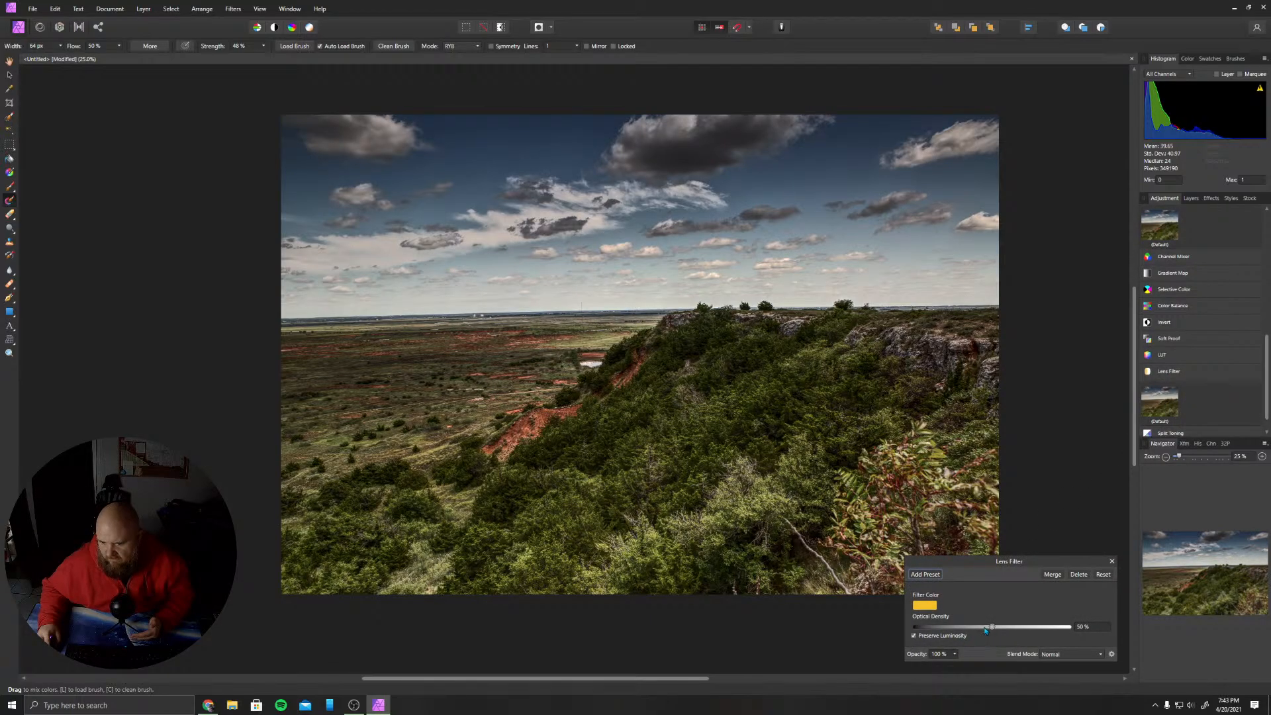
drag(991, 629, 1027, 634)
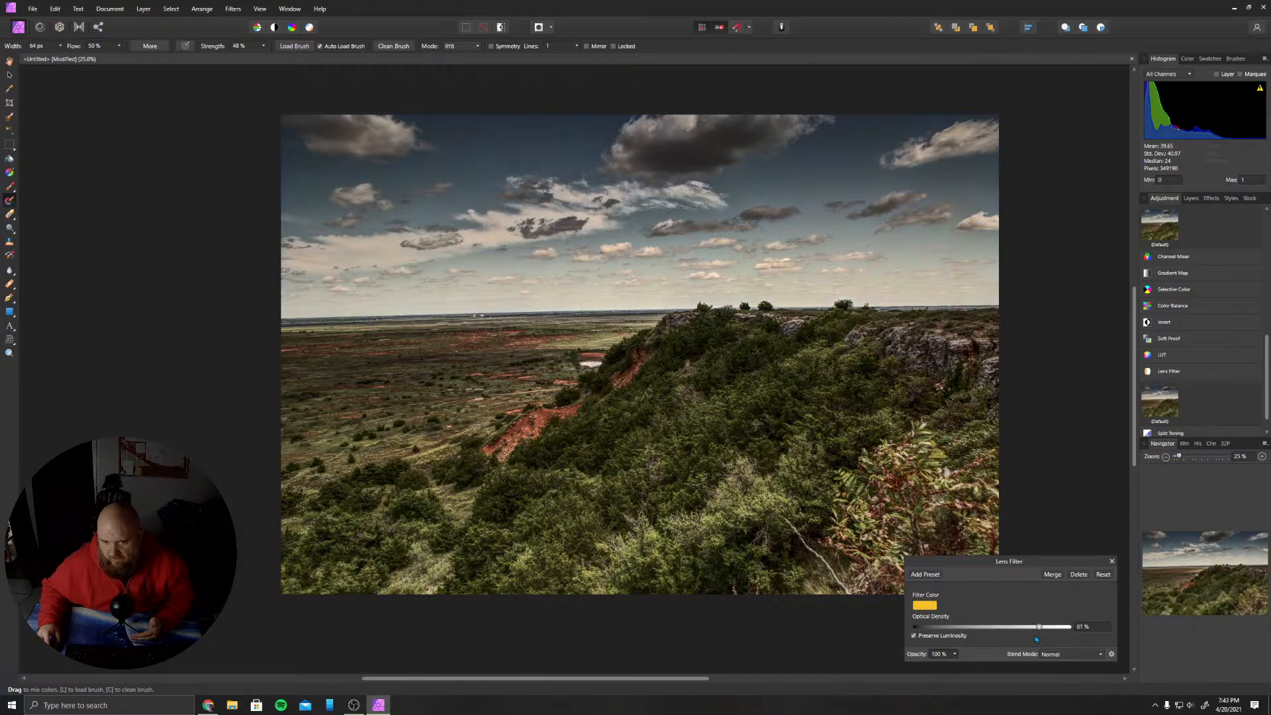
click(933, 611)
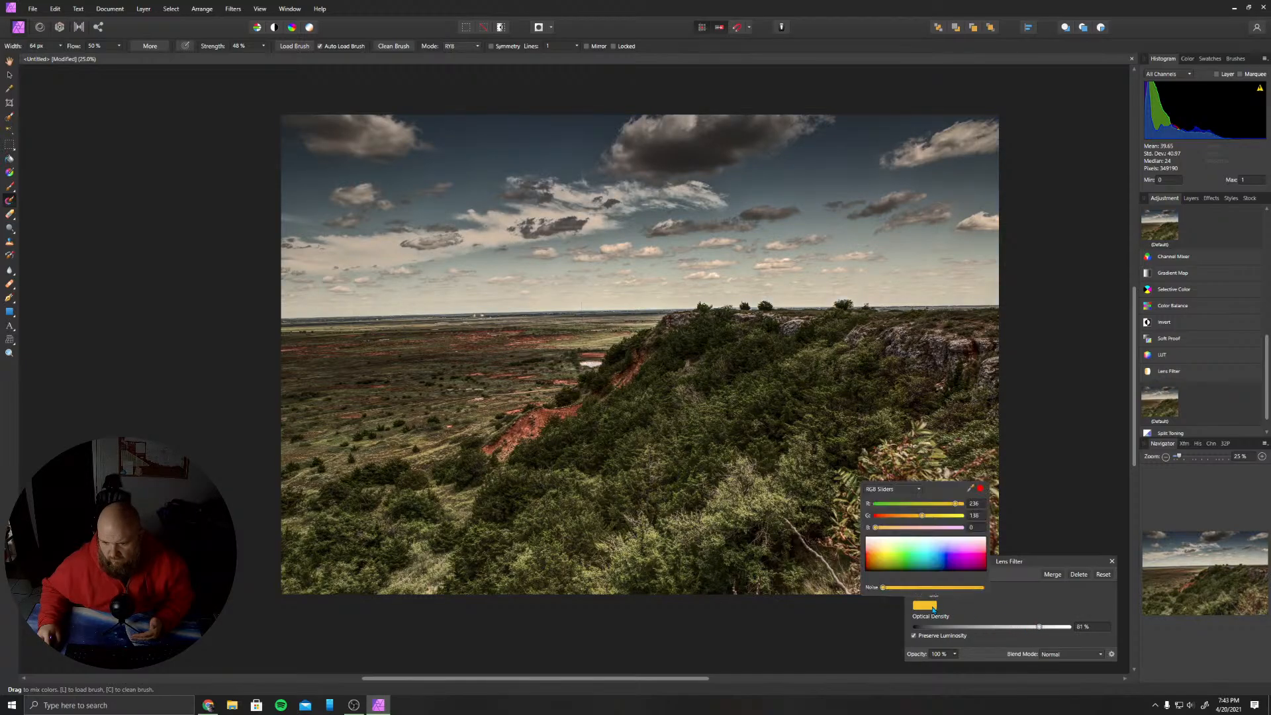
drag(894, 559, 931, 573)
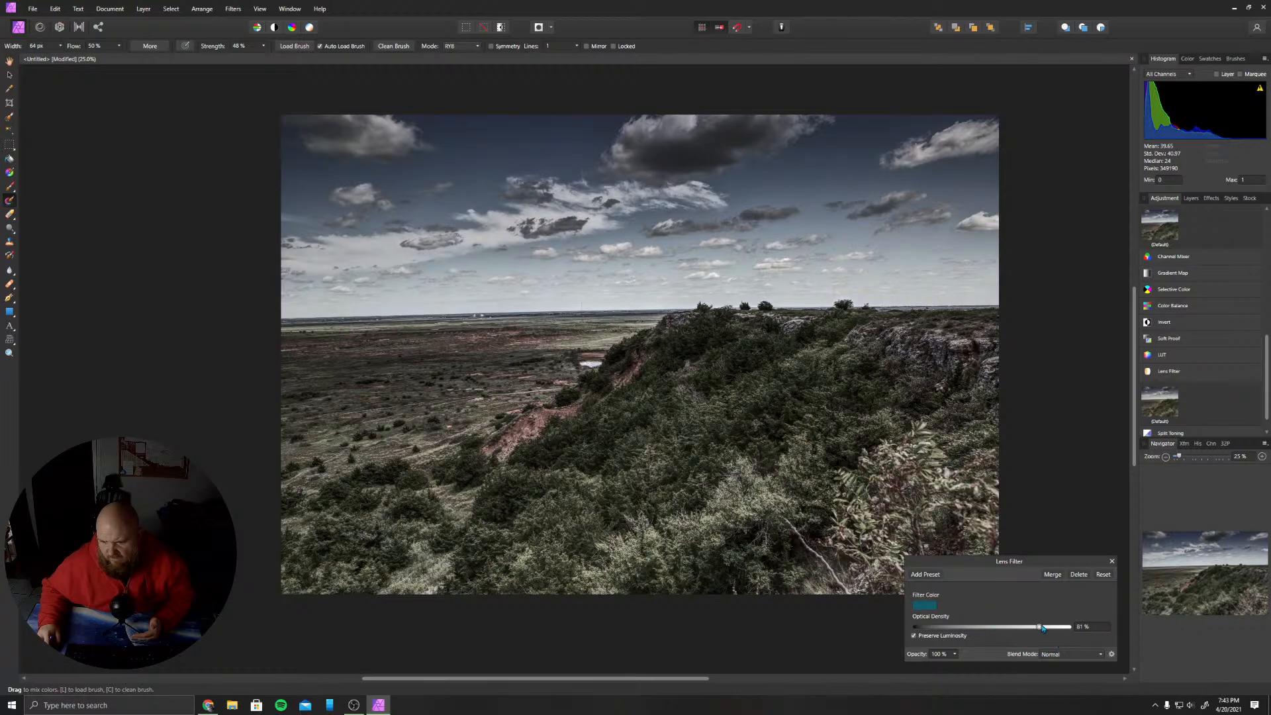
drag(1042, 629, 986, 627)
click(1112, 561)
- Add a Split Toning adjustment with highlights saturation at 51%, a green shadows hue and shadows saturation at 7%
scroll(1196, 384, down, 1)
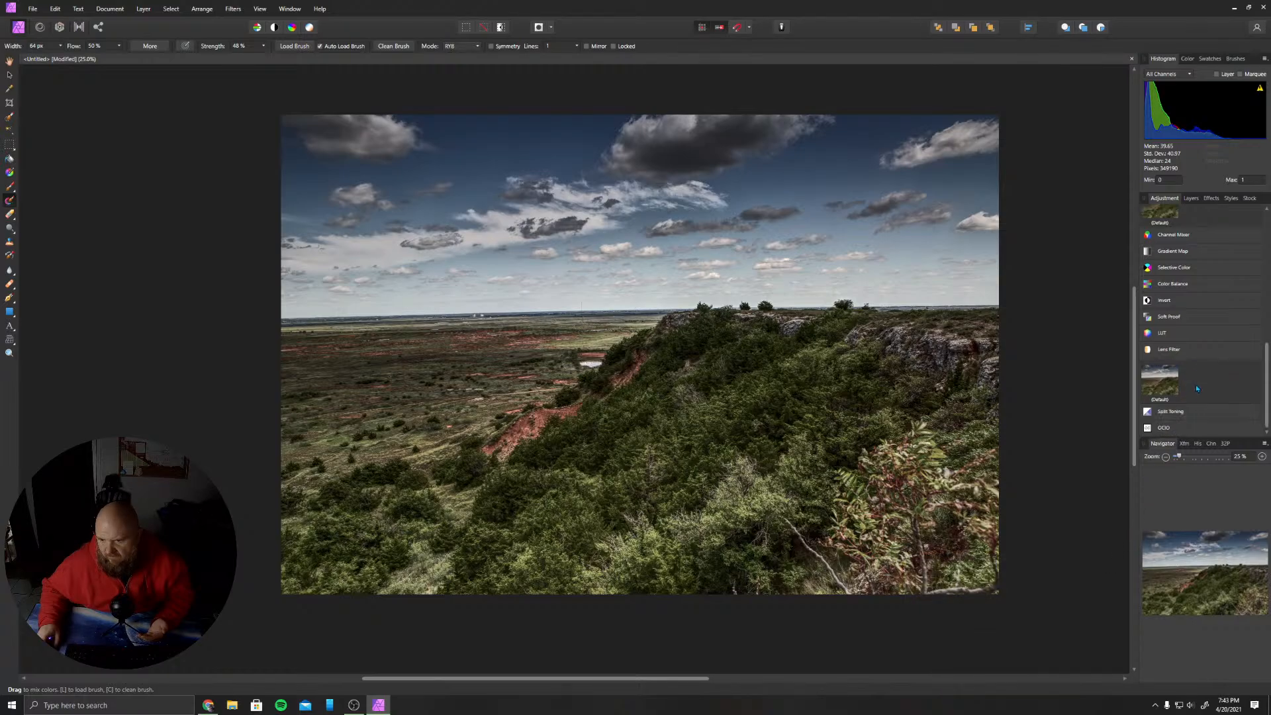
scroll(1197, 414, down, 2)
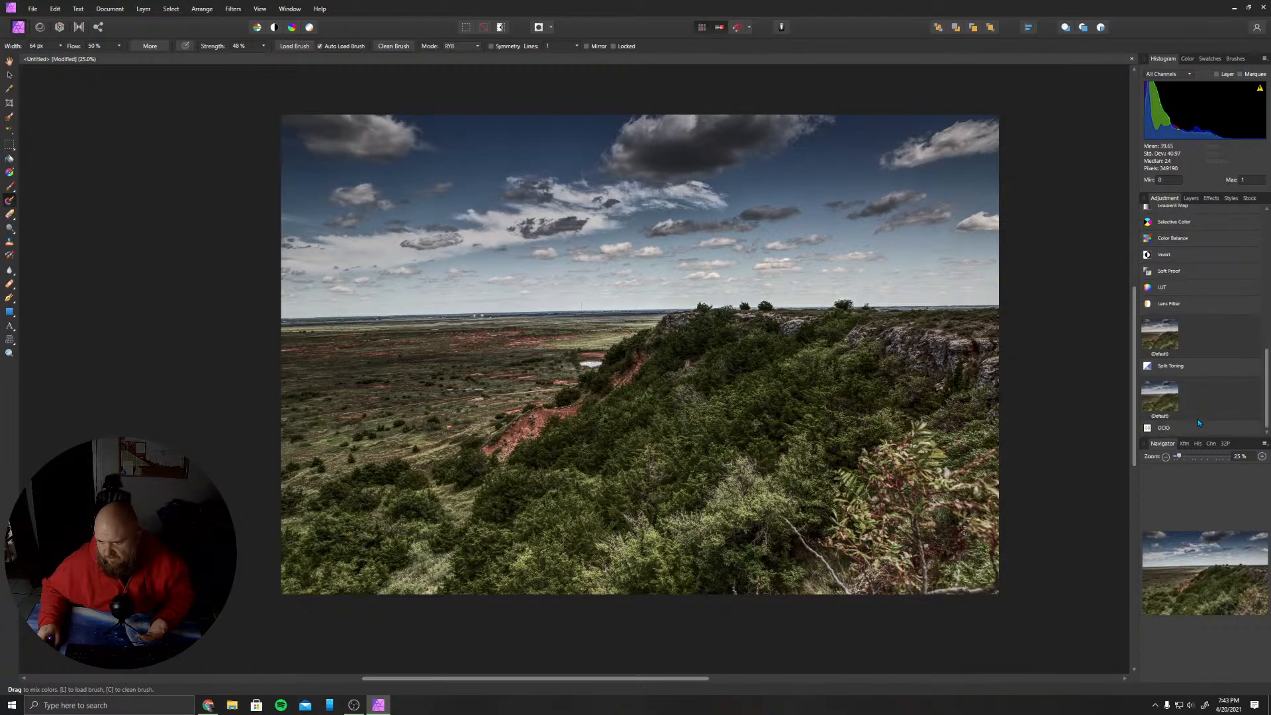
click(1158, 399)
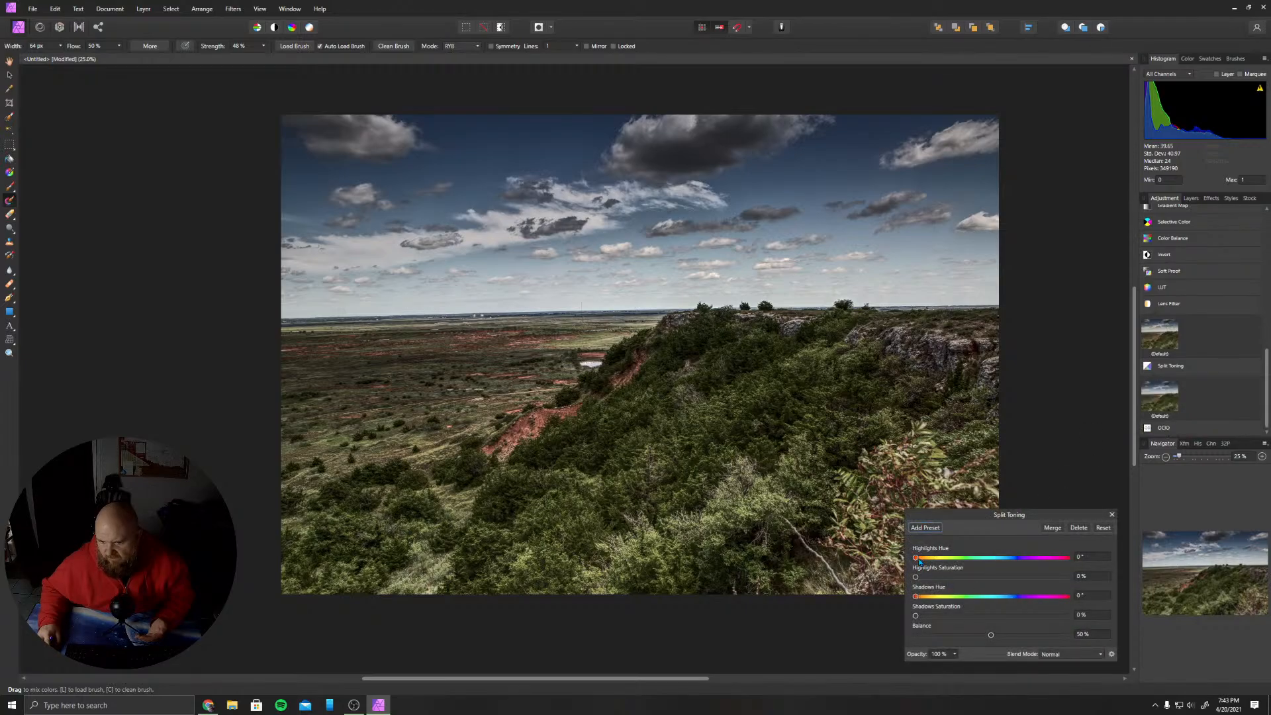
drag(916, 577, 990, 597)
drag(916, 617, 962, 600)
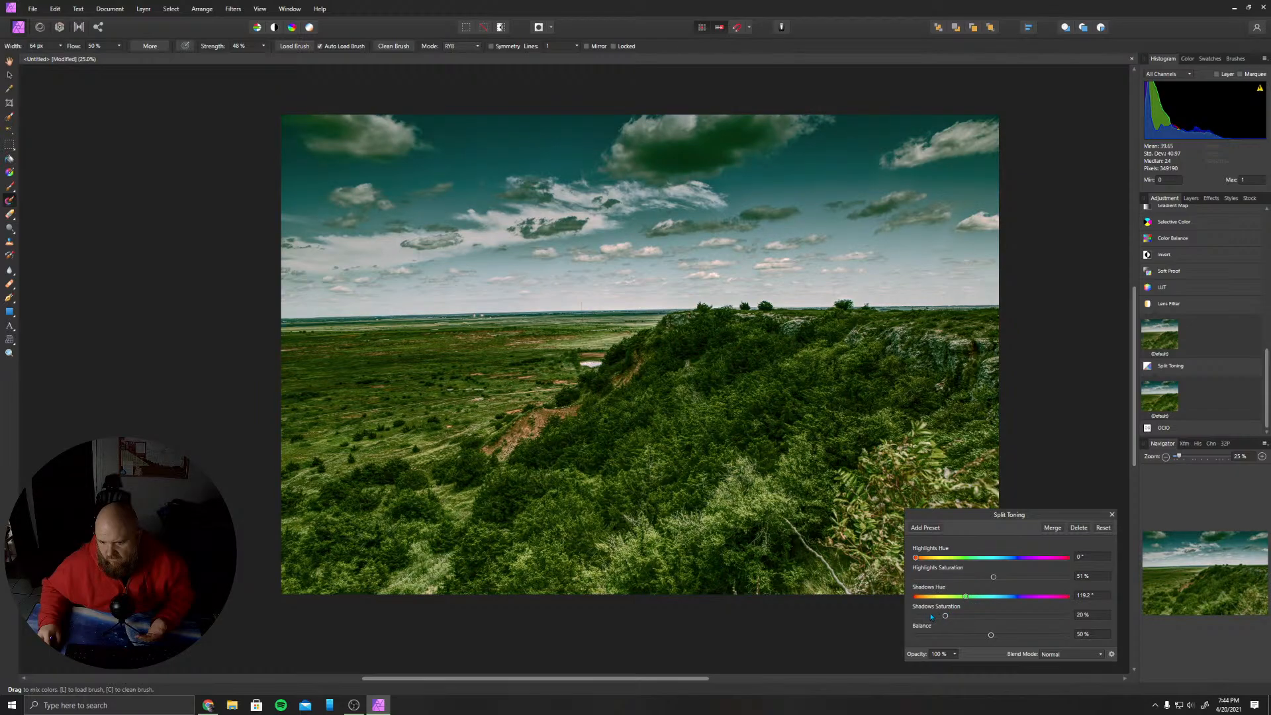
drag(931, 620, 927, 617)
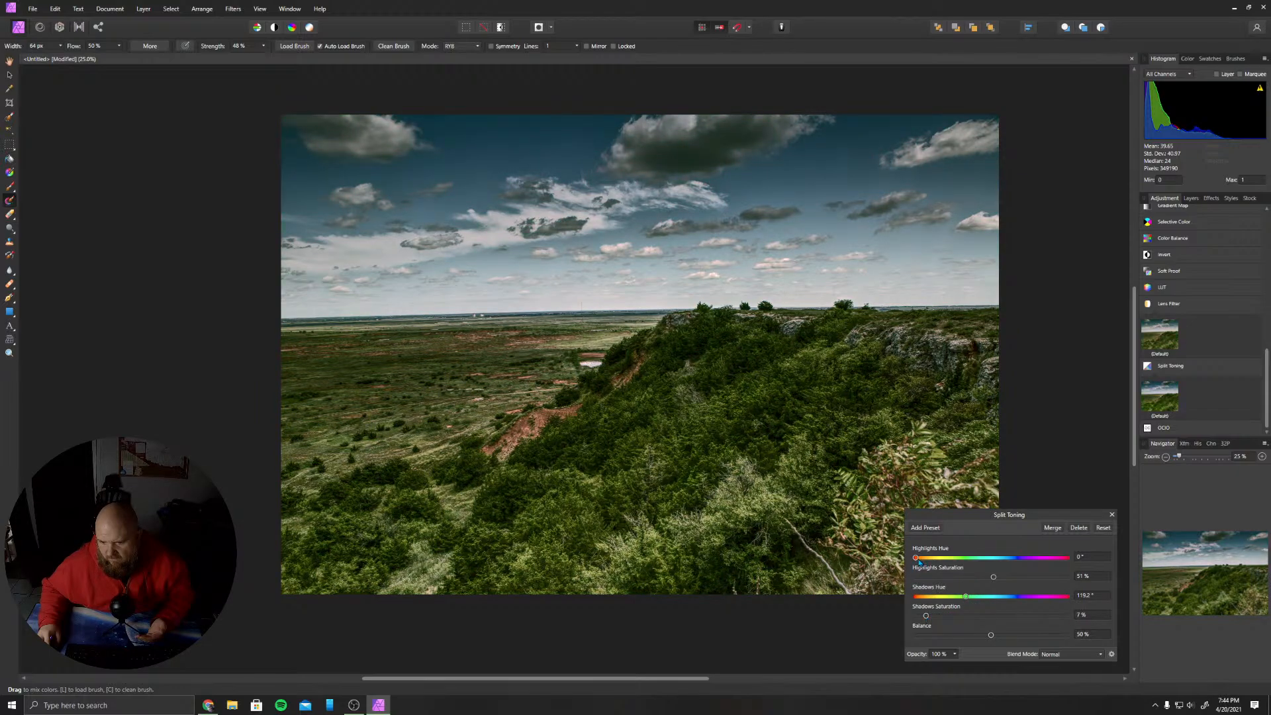
- Try a yellow split toning for the highlights with hue 47.2°, saturation 44% and balance 78%
drag(916, 558, 935, 558)
drag(991, 636, 1051, 629)
drag(933, 634, 961, 632)
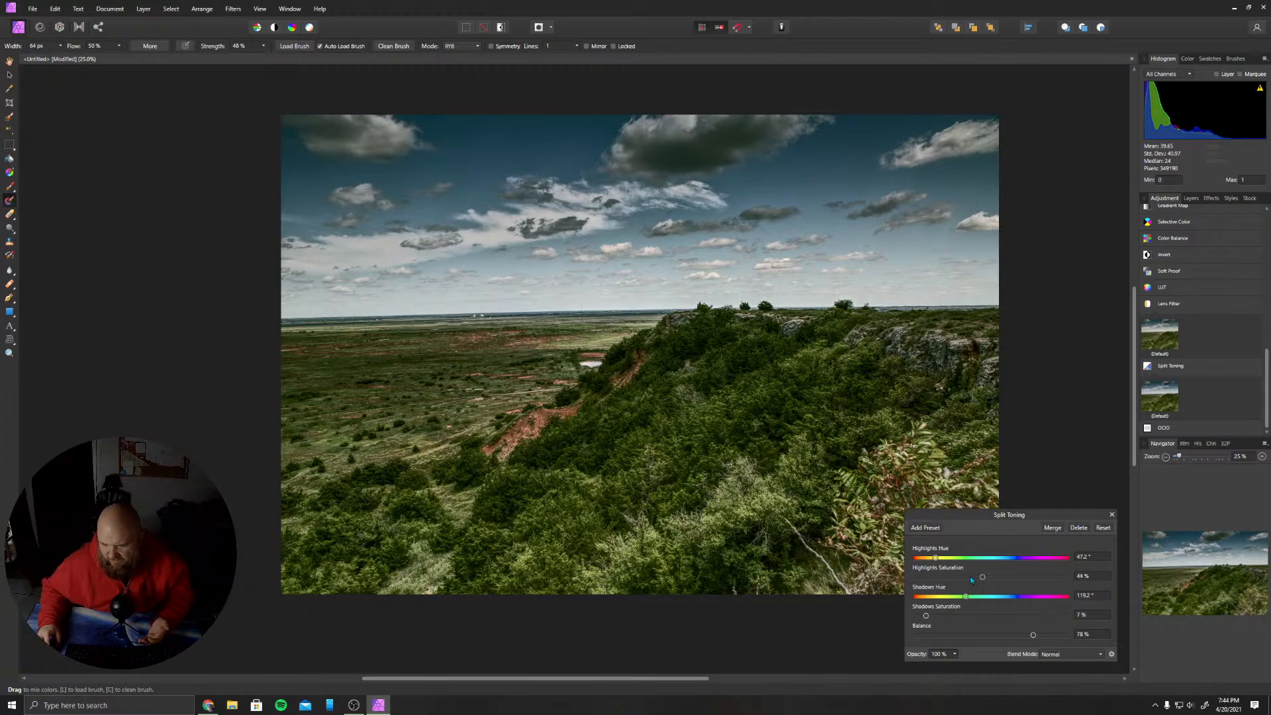
- Set the split toning to highlights hue 111°, highlights saturation 27% and shadows hue 323.4°, and readjust the balance between them
drag(938, 561, 963, 560)
drag(1023, 637, 929, 644)
drag(916, 636, 1060, 610)
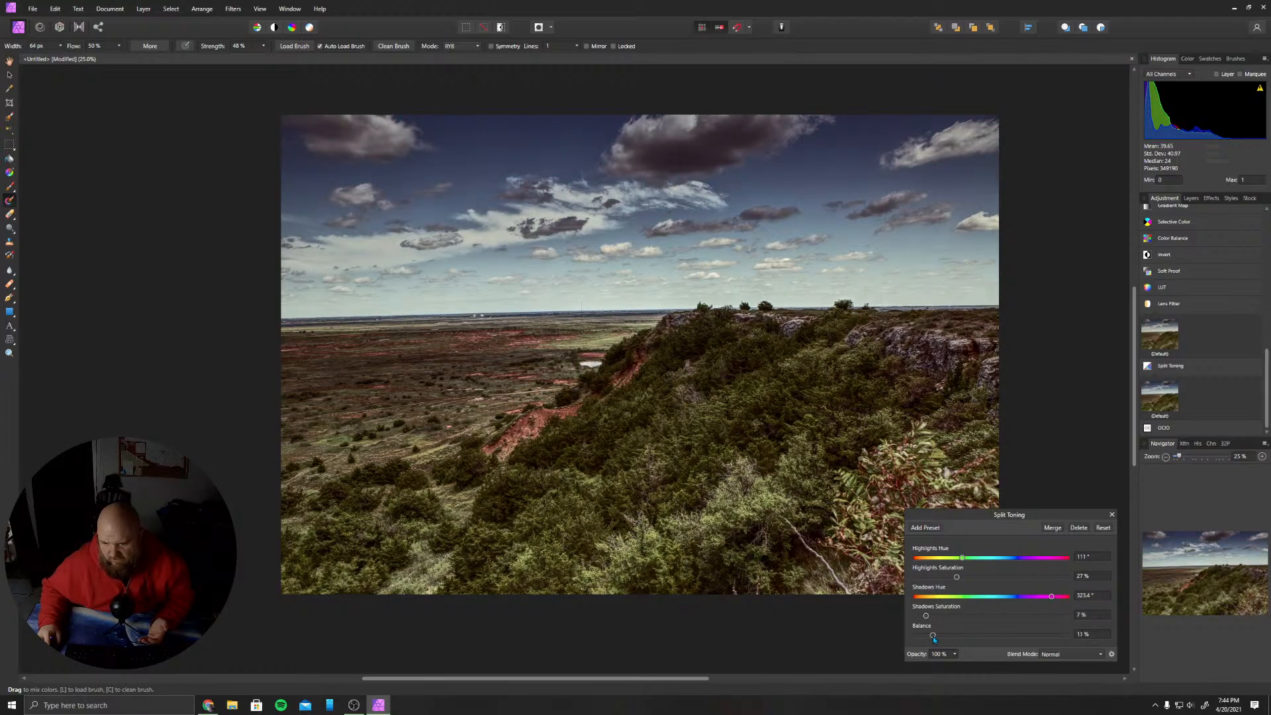
drag(933, 637, 963, 635)
click(1111, 514)
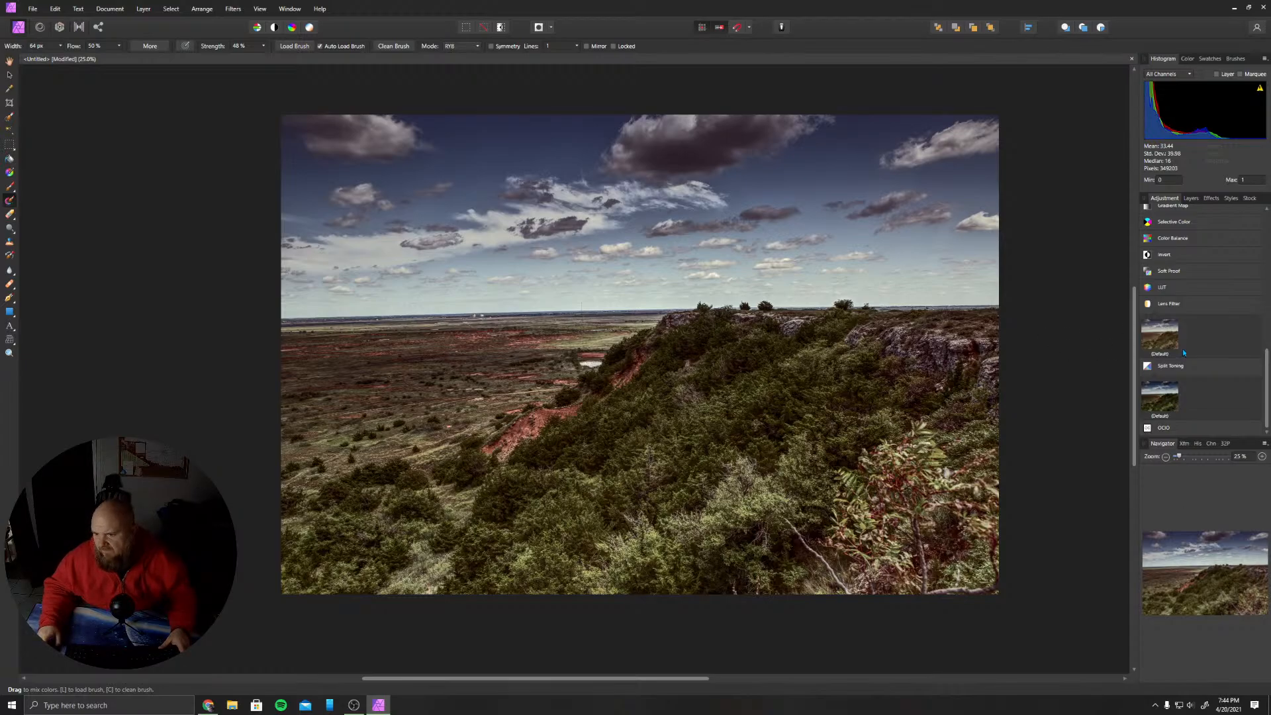
- Add a LUT adjustment and compare its Deuteranope, Protanope and Tritanope presets in both the Simulate and Daltonize variants
click(1171, 292)
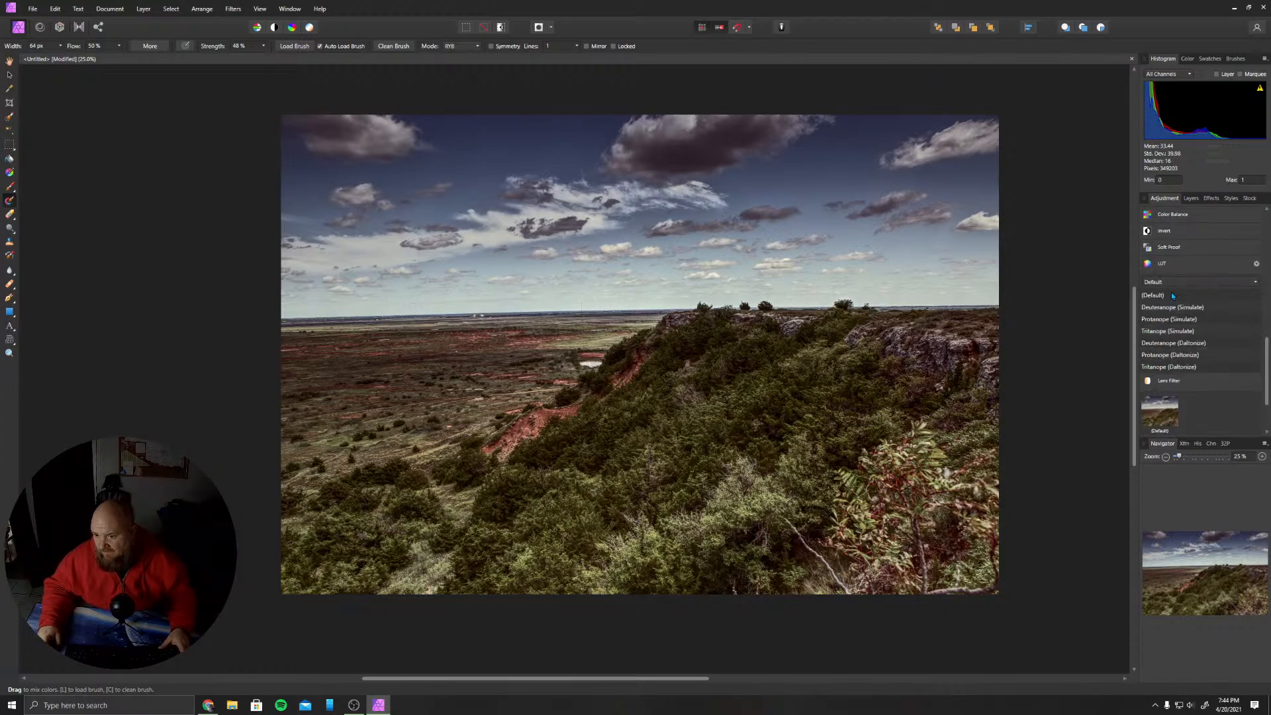
click(1209, 319)
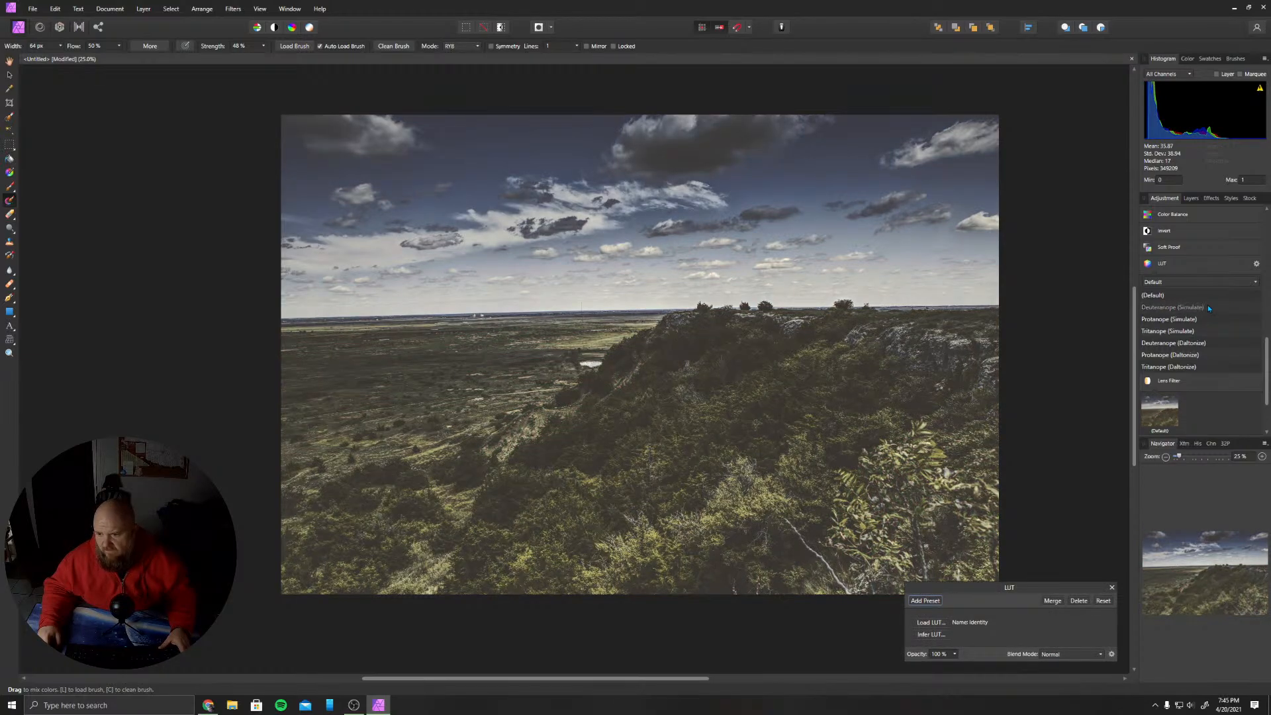
click(1193, 328)
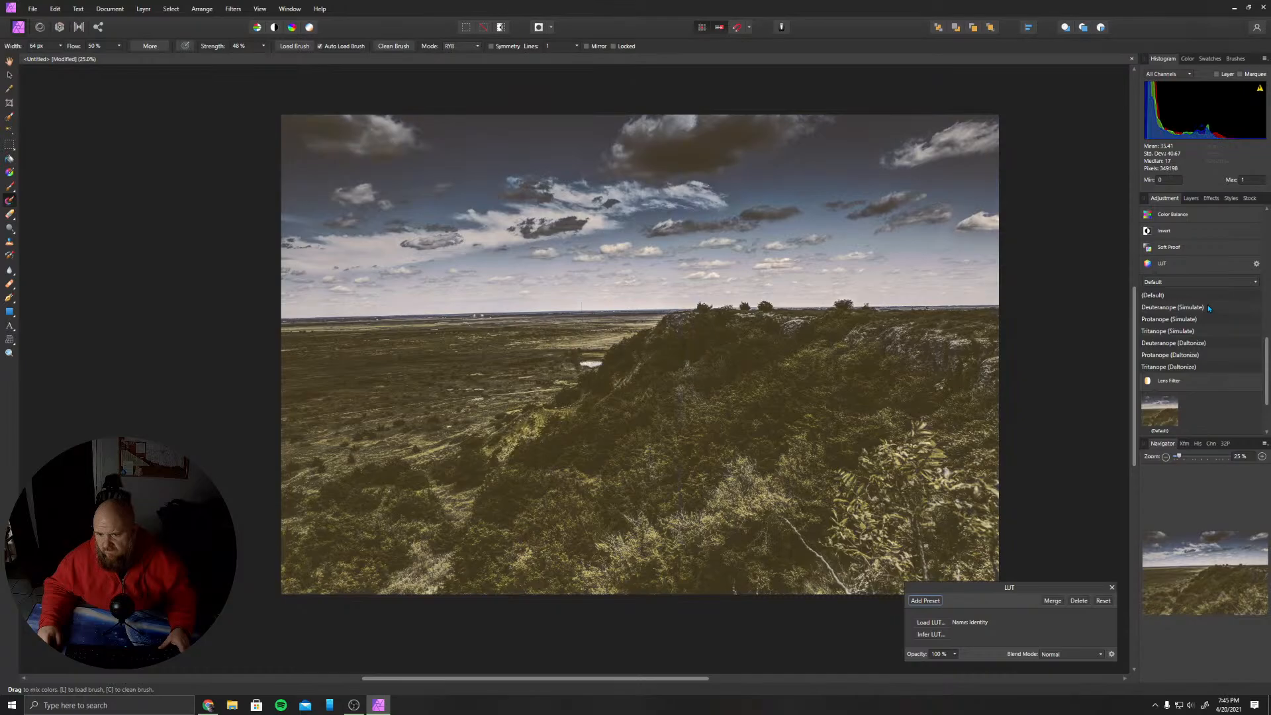
click(1192, 343)
click(1200, 355)
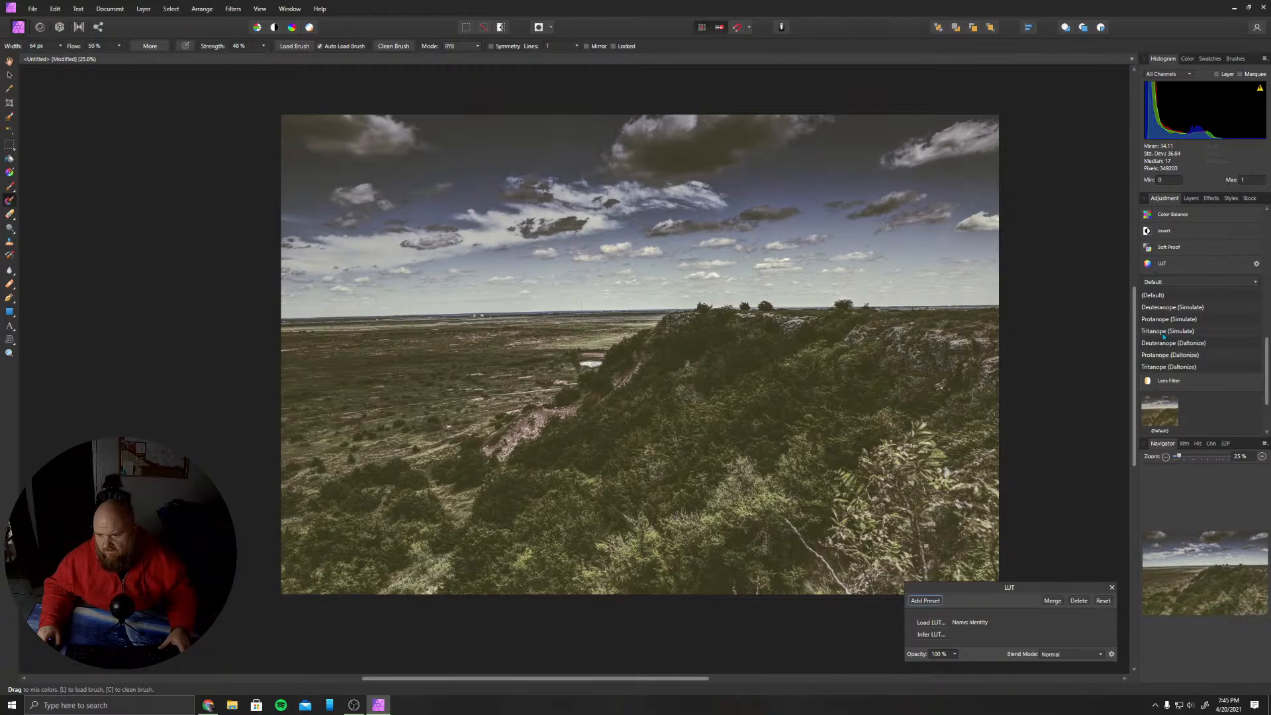
click(1171, 367)
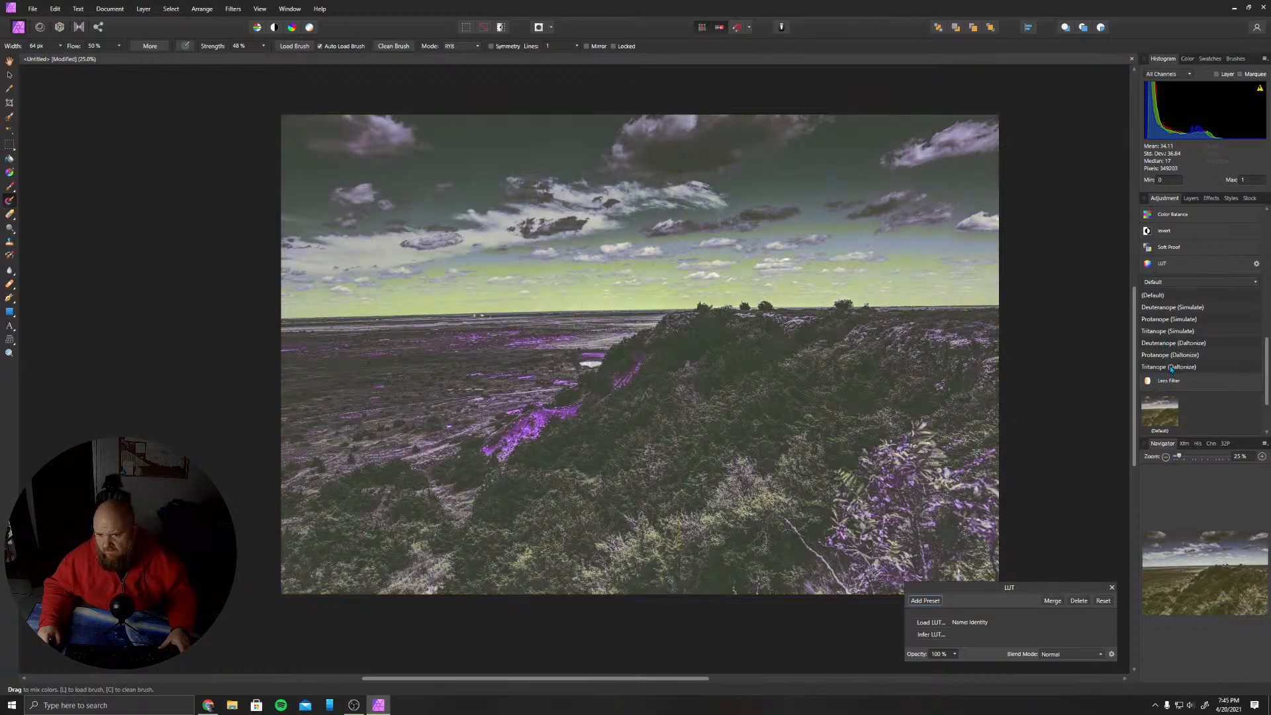
click(1176, 355)
click(1176, 343)
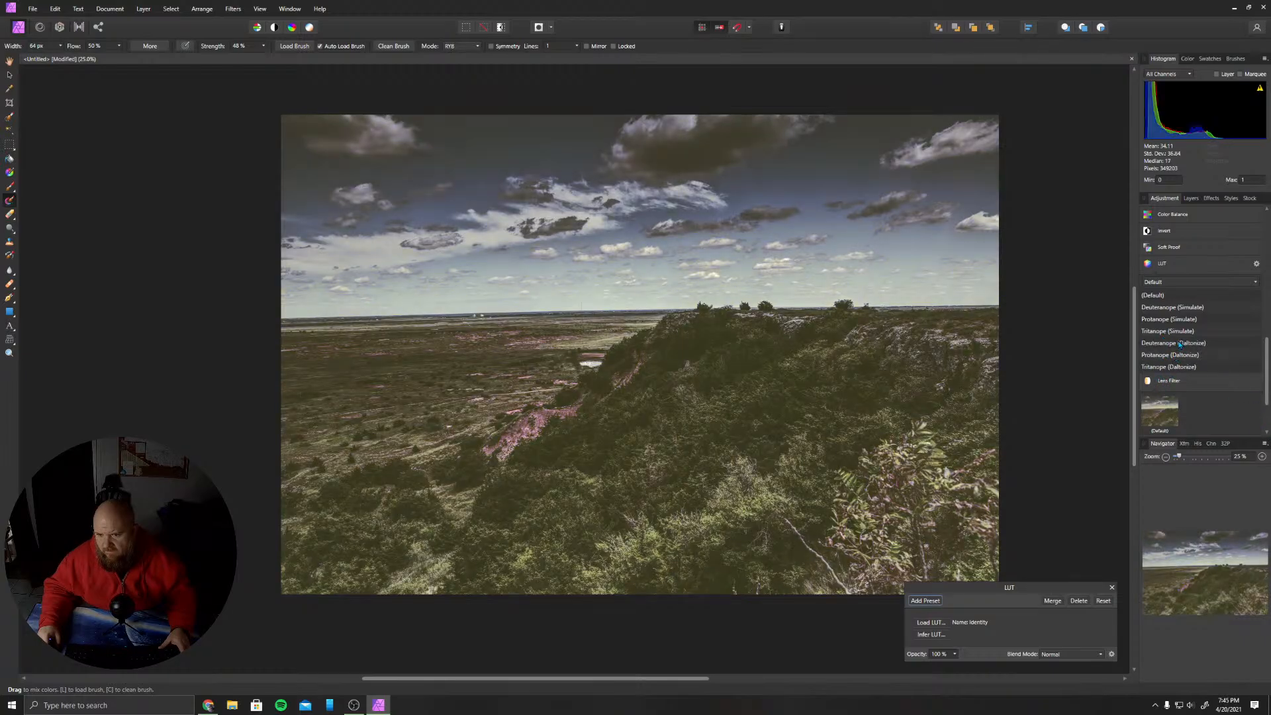
click(1178, 333)
click(1182, 320)
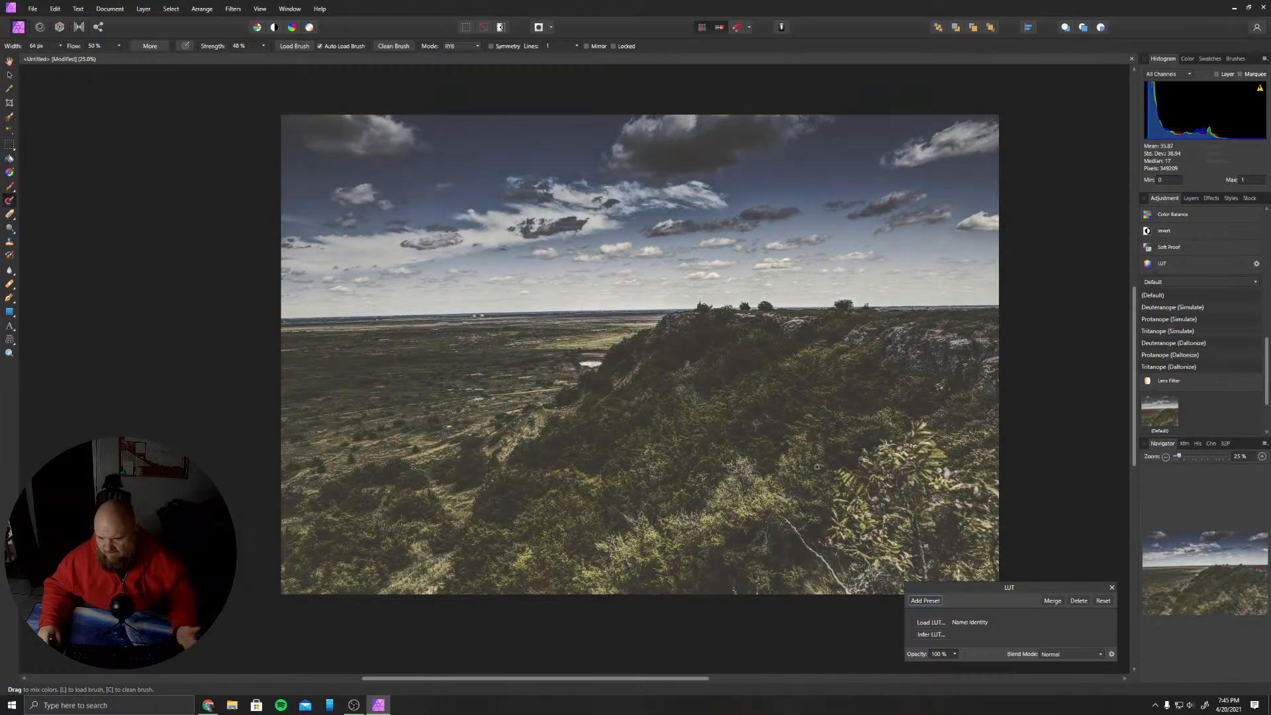
- Set the LUT adjustment's blend mode to Screen and reduce its opacity to 12%
click(1070, 653)
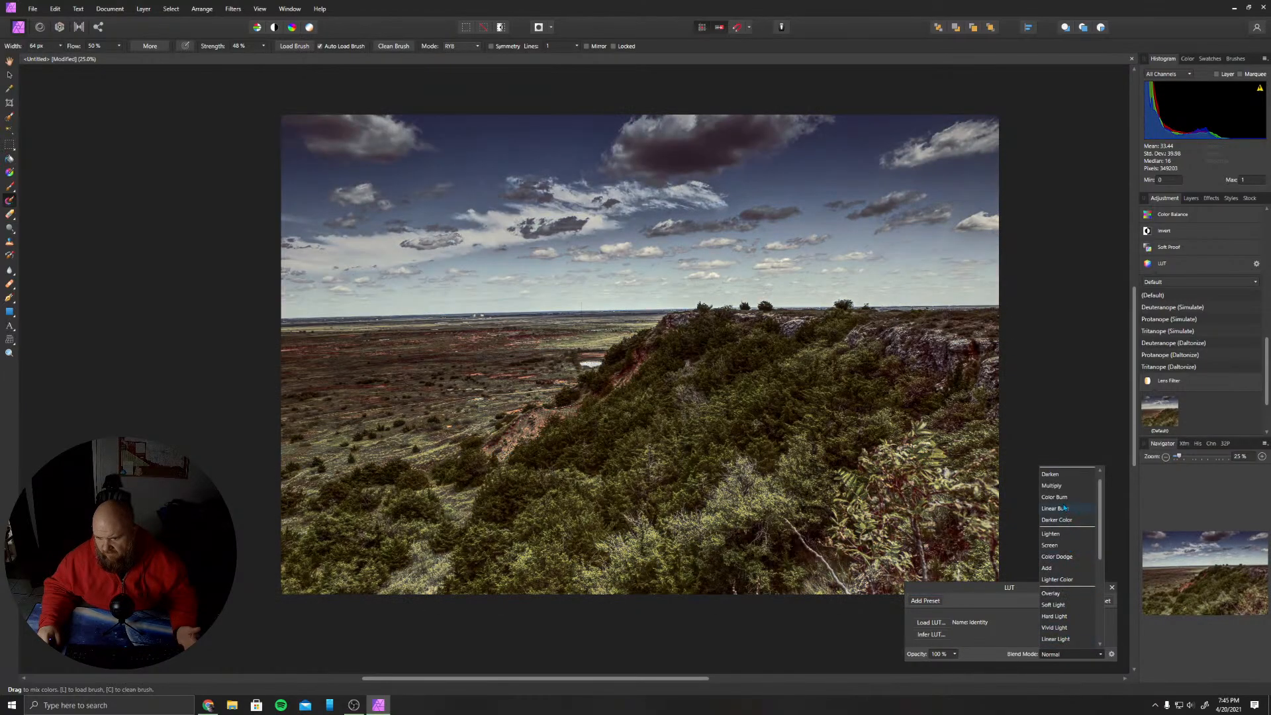
scroll(1062, 528, down, 3)
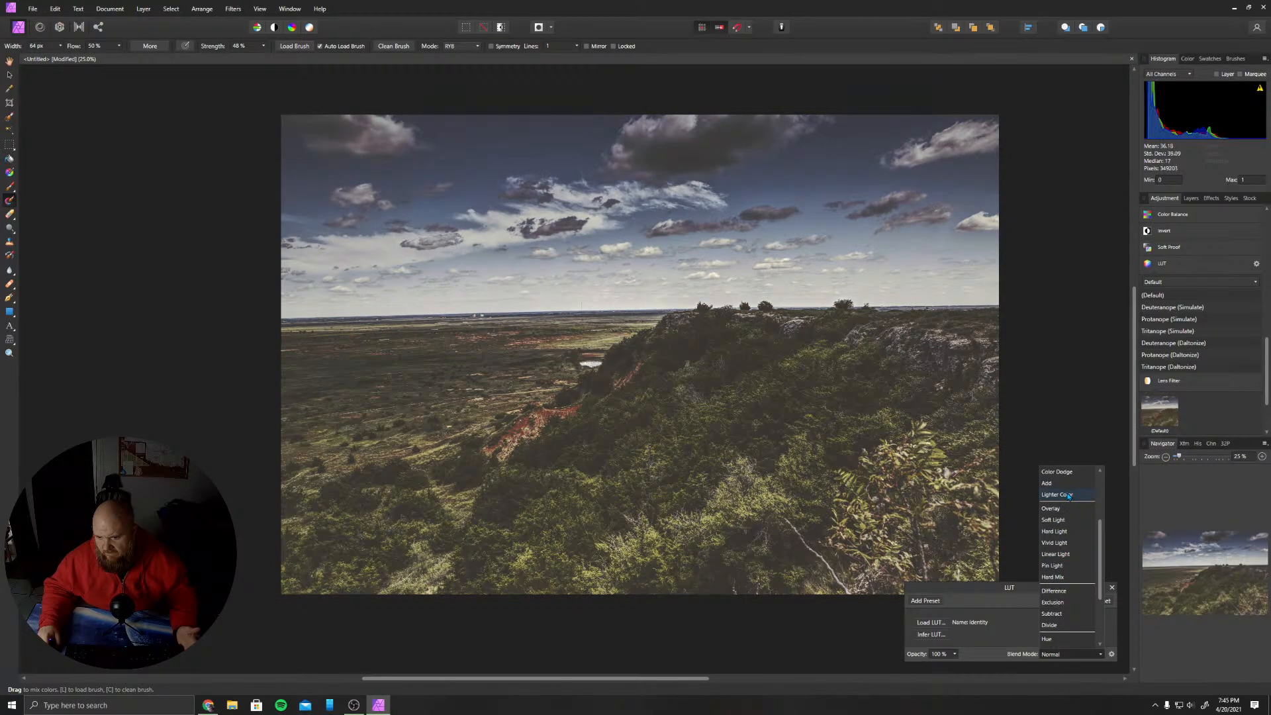
scroll(1066, 529, up, 3)
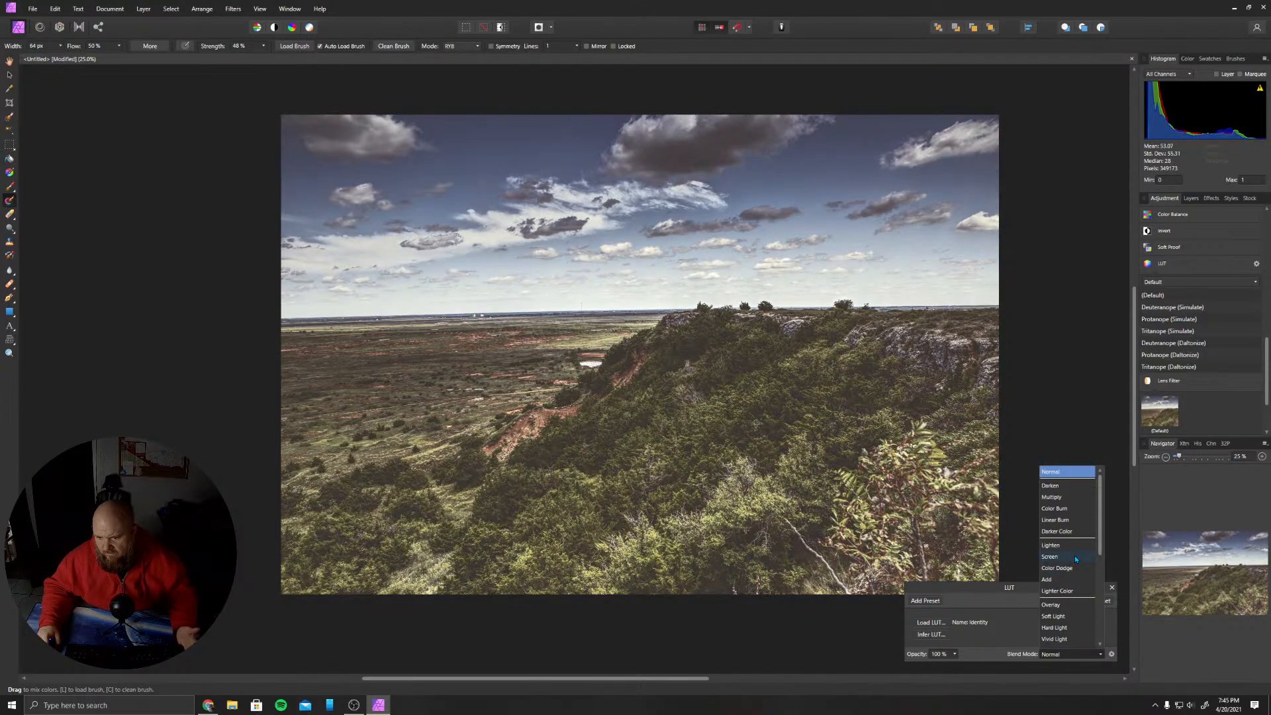
click(1076, 560)
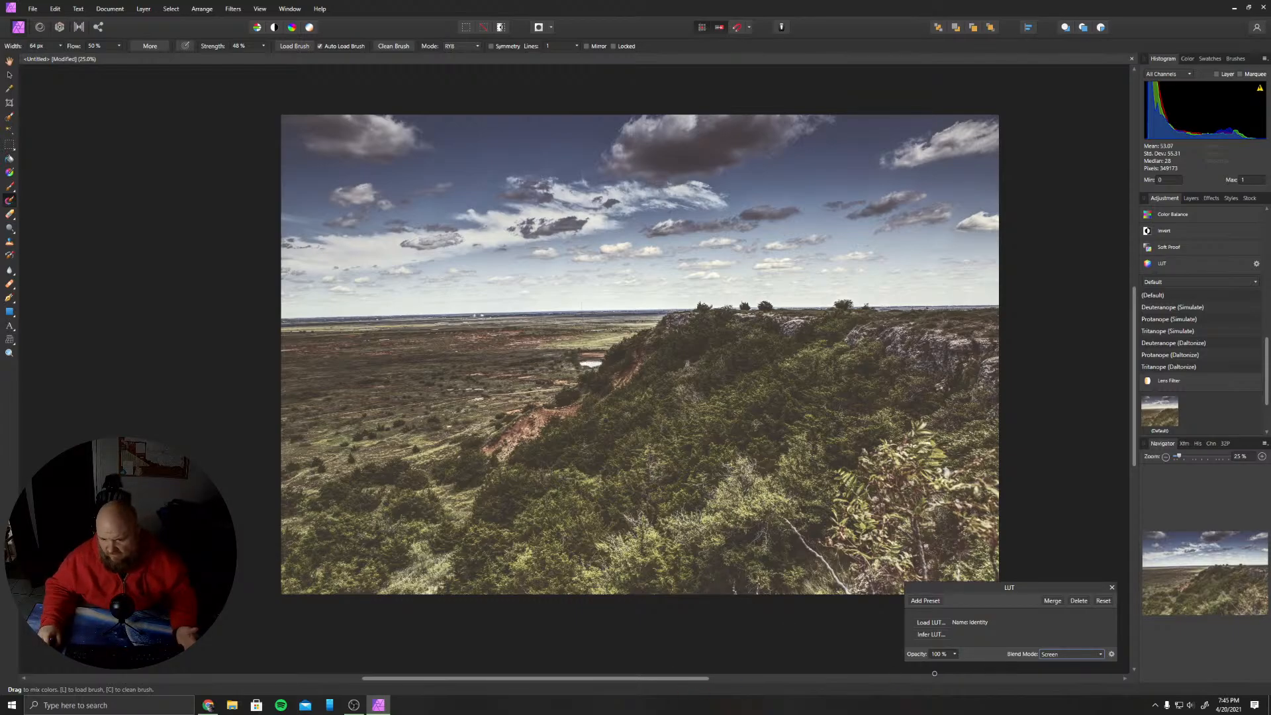
click(955, 656)
drag(949, 667, 895, 666)
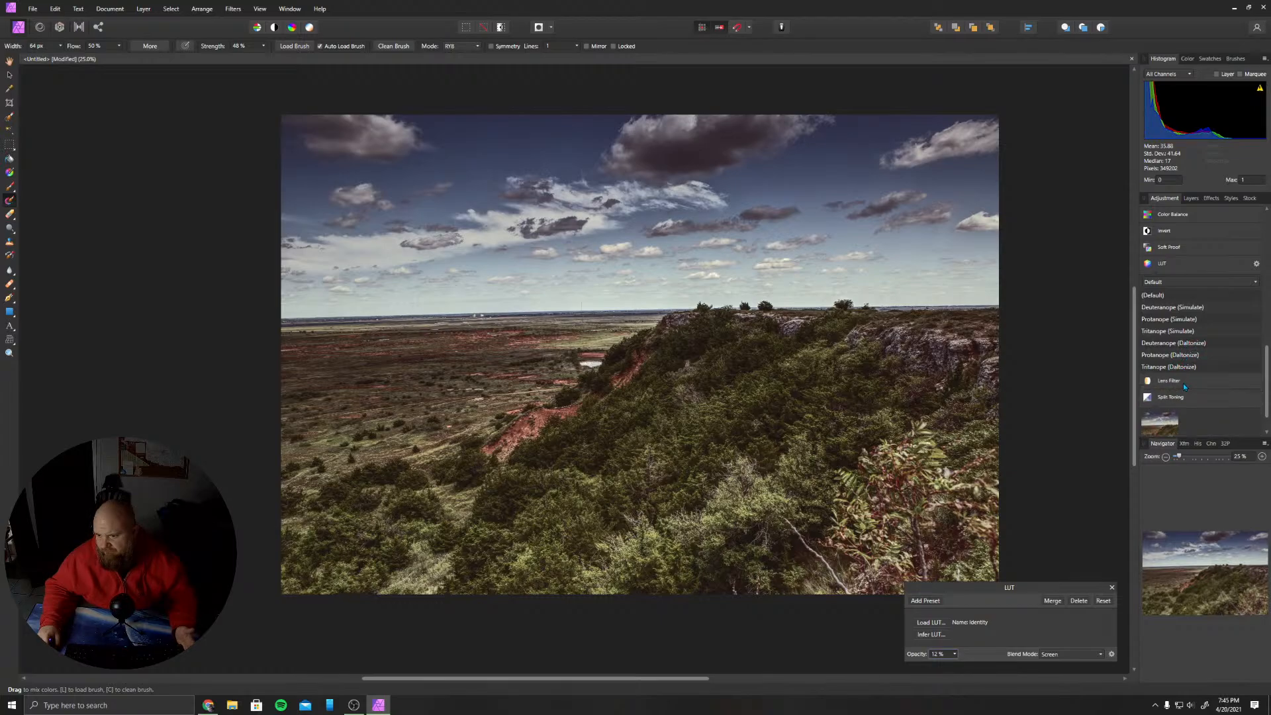
- Add a Soft Proof adjustment using the Coated FOGRA27 preset and close its settings
scroll(1179, 331, up, 2)
click(1174, 296)
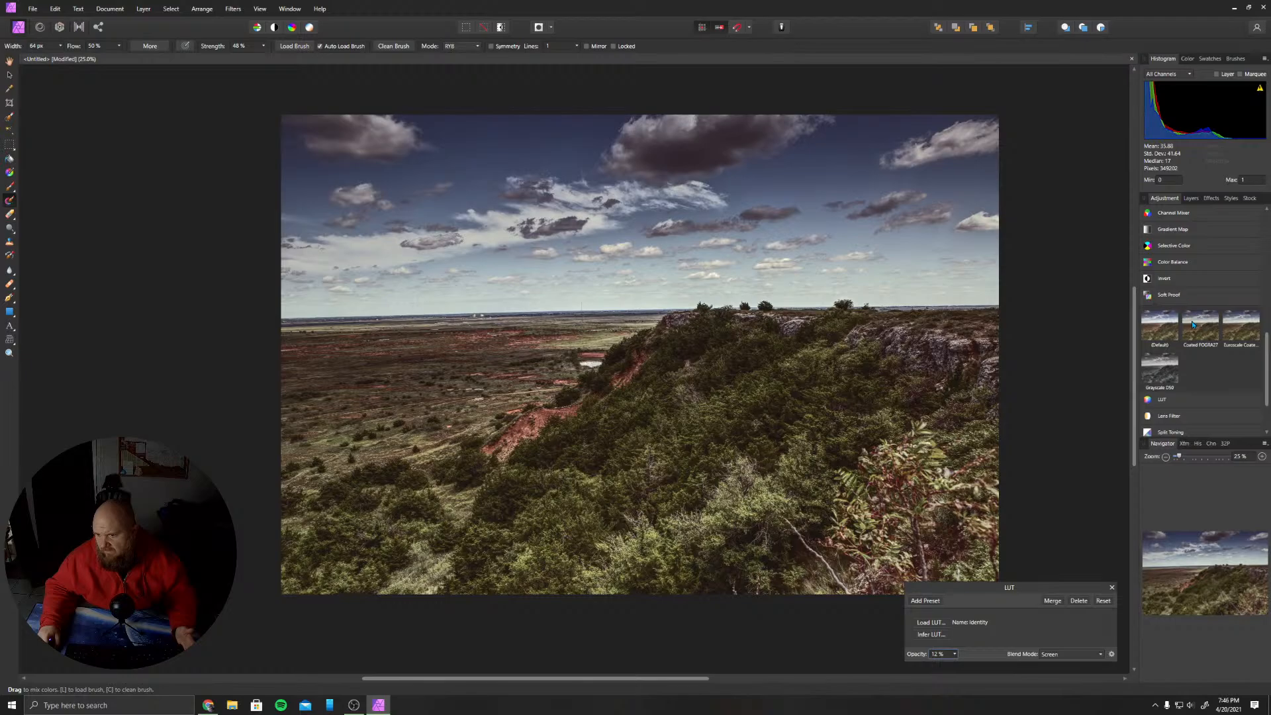
click(1189, 329)
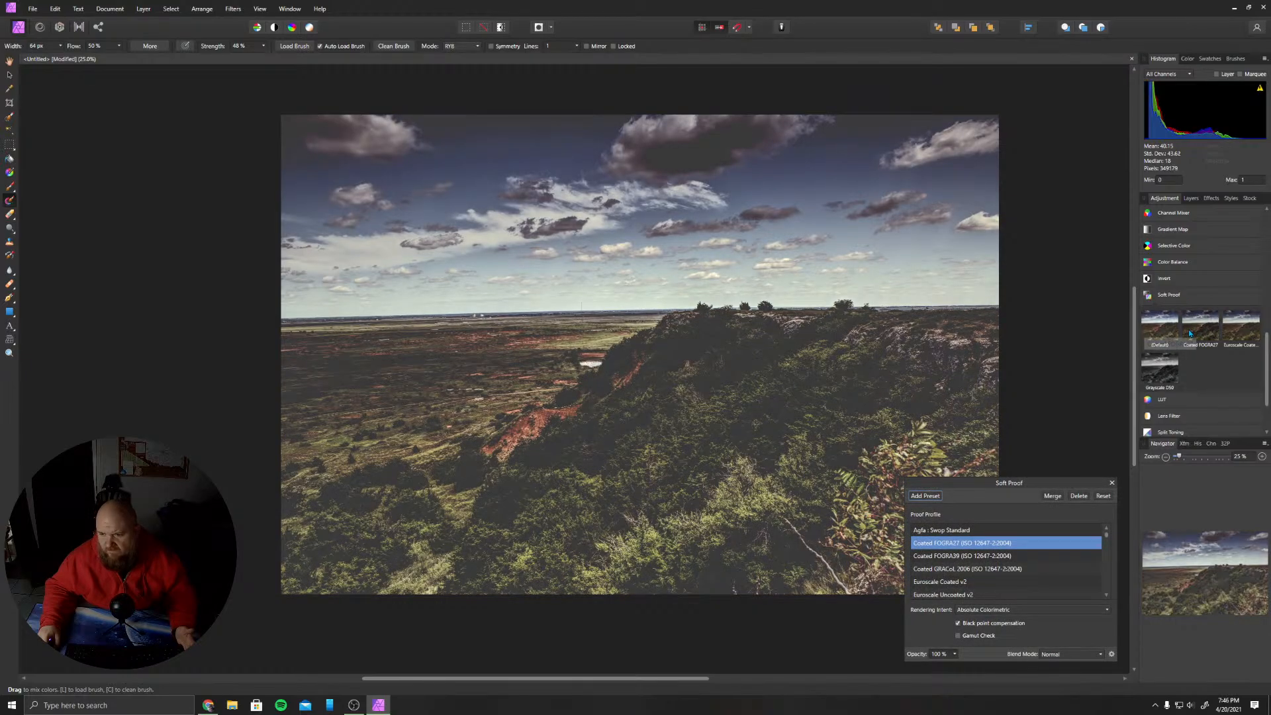
click(1178, 299)
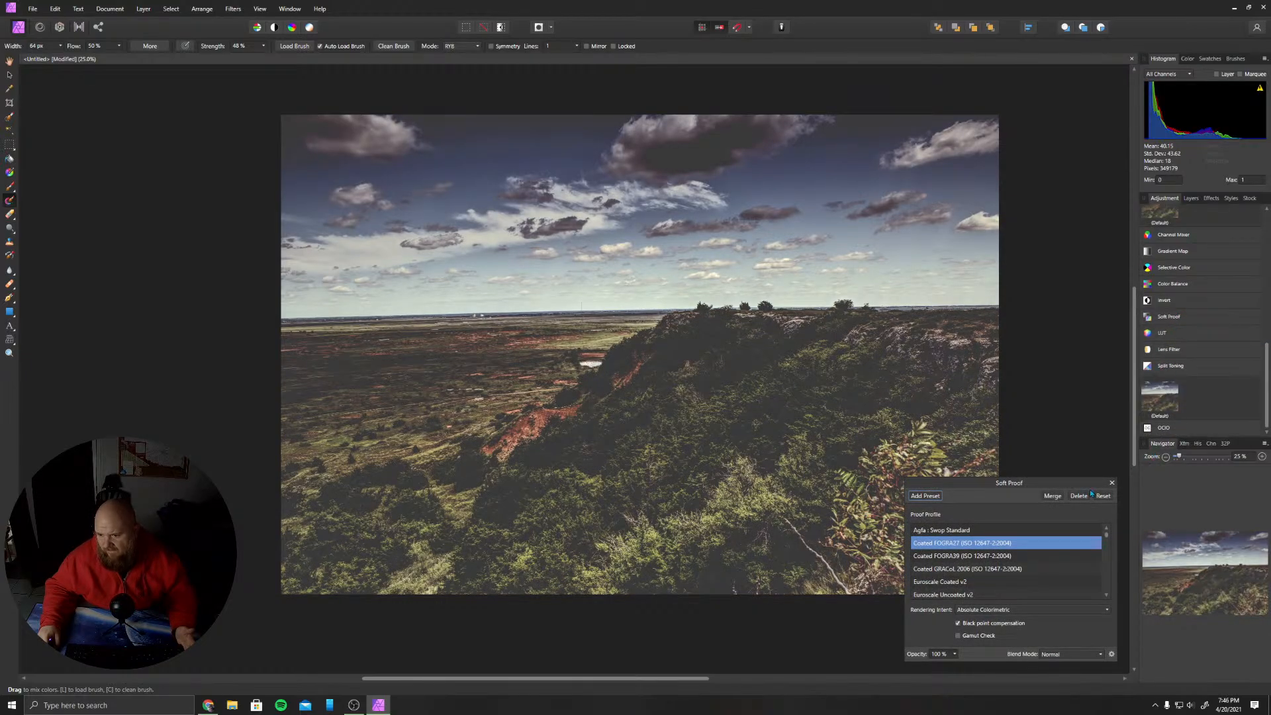
click(1182, 371)
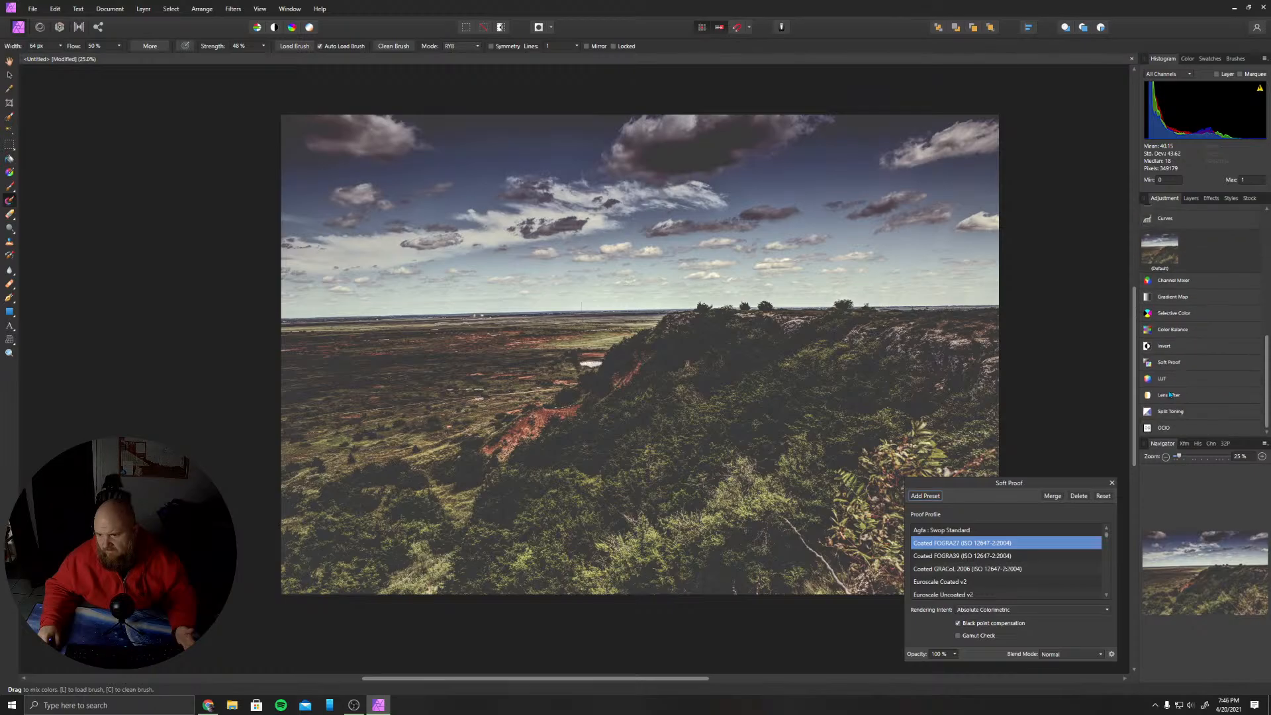
click(1111, 483)
- Look through the remaining adjustments and their presets, and show the available layer effects
scroll(1217, 391, up, 3)
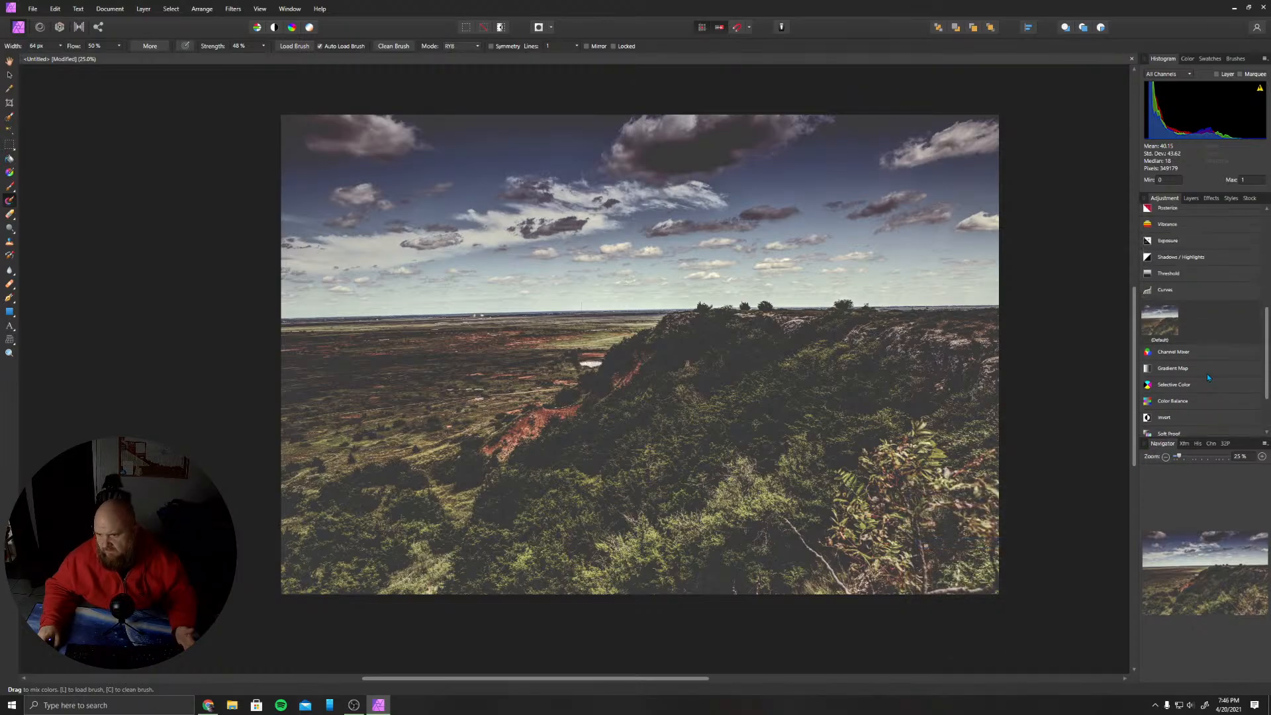
scroll(1196, 303, down, 2)
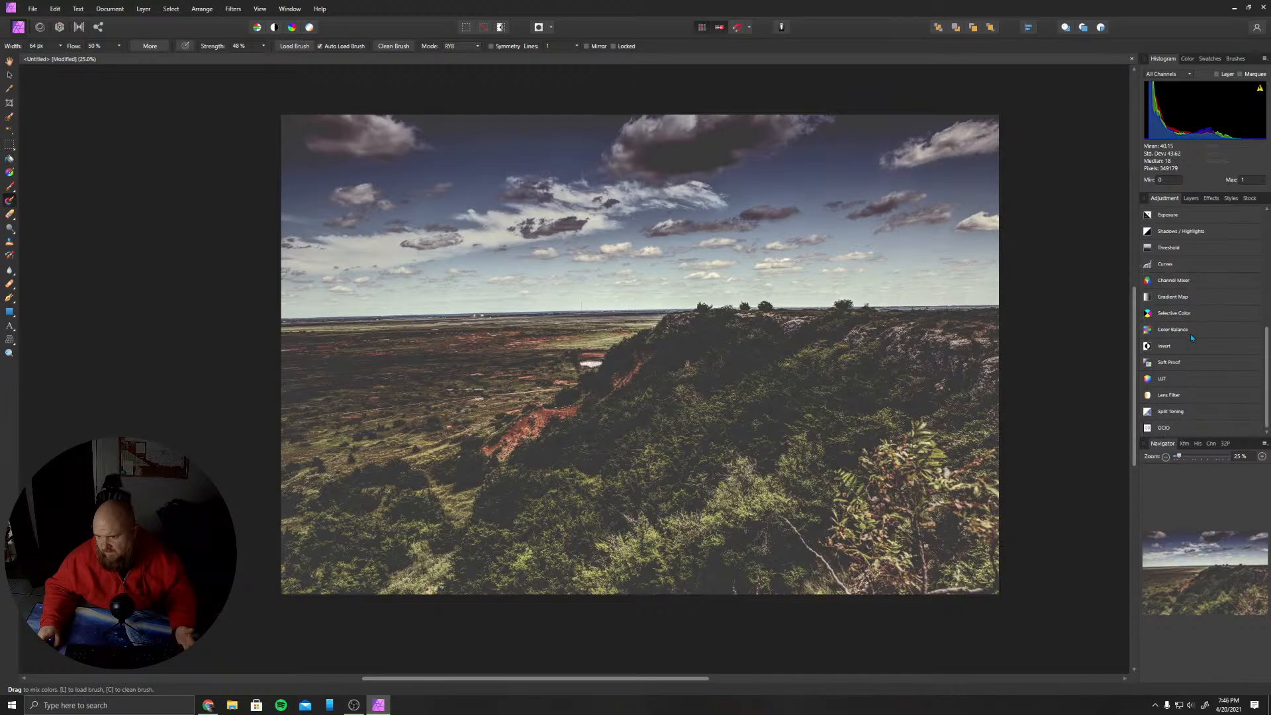
scroll(1189, 356, up, 5)
mouse_move(1172, 270)
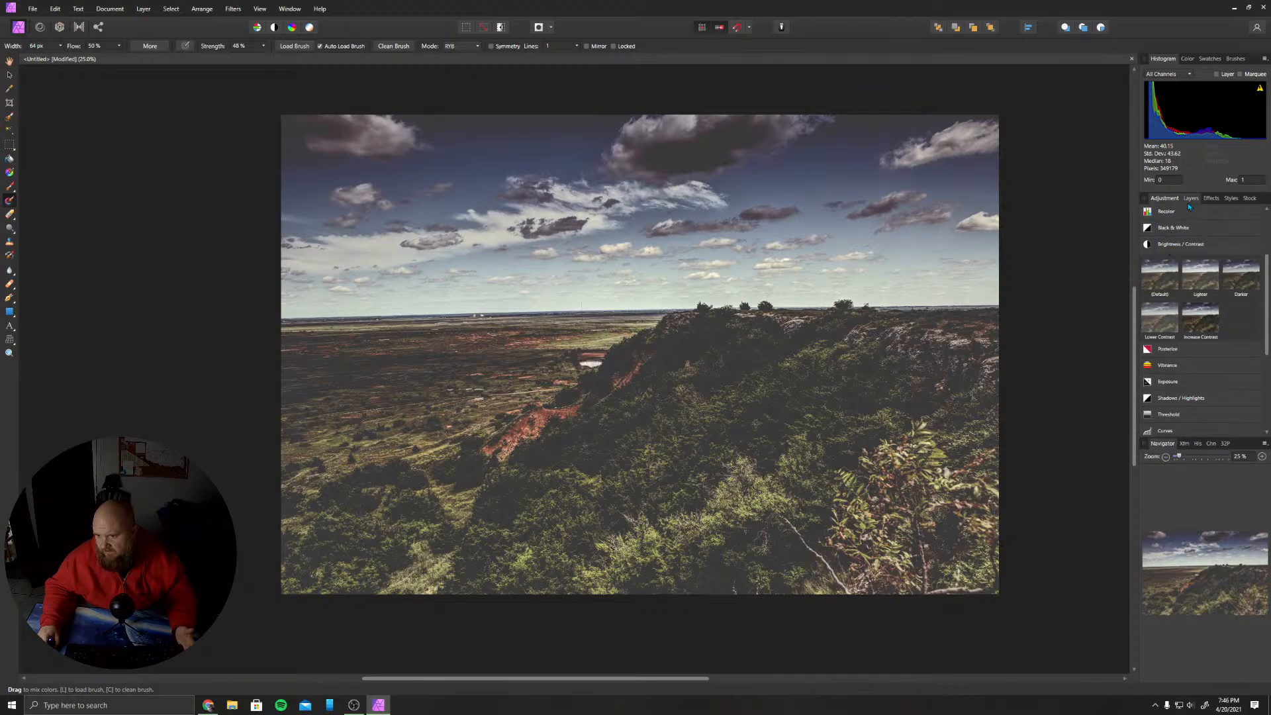
click(1211, 198)
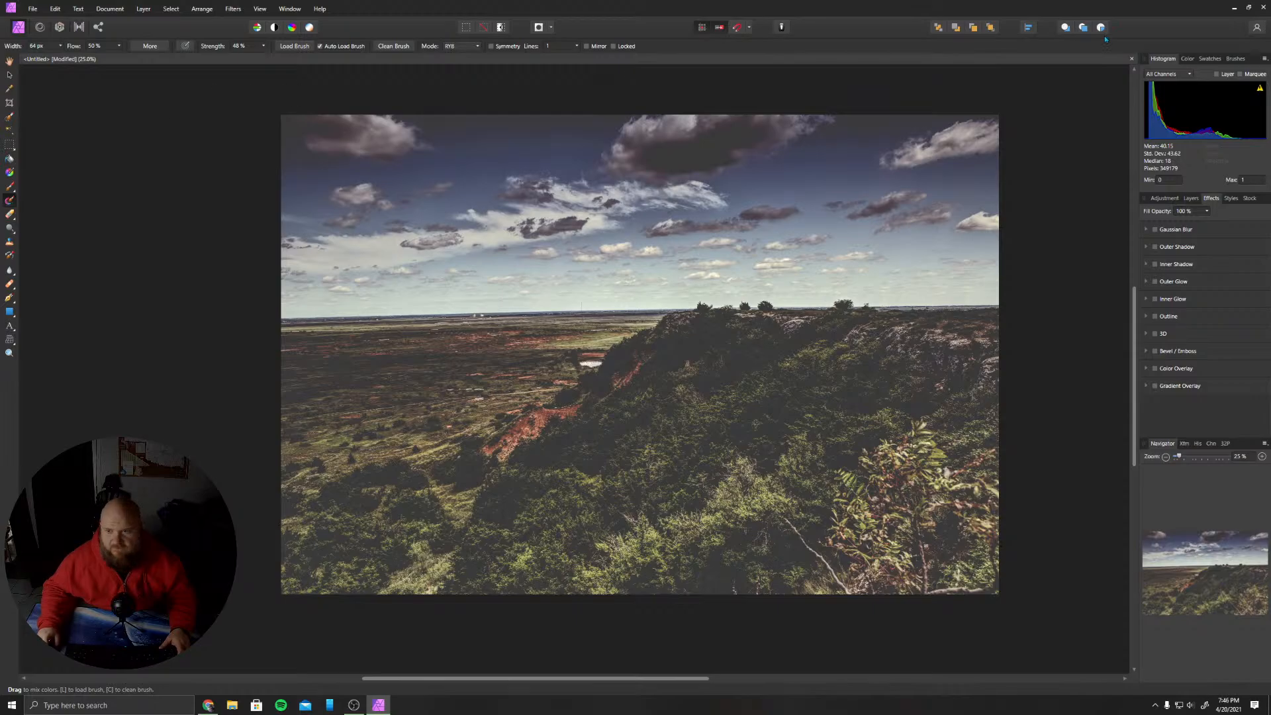
- Close the modified untitled document without saving it and start a new panorama
click(1132, 59)
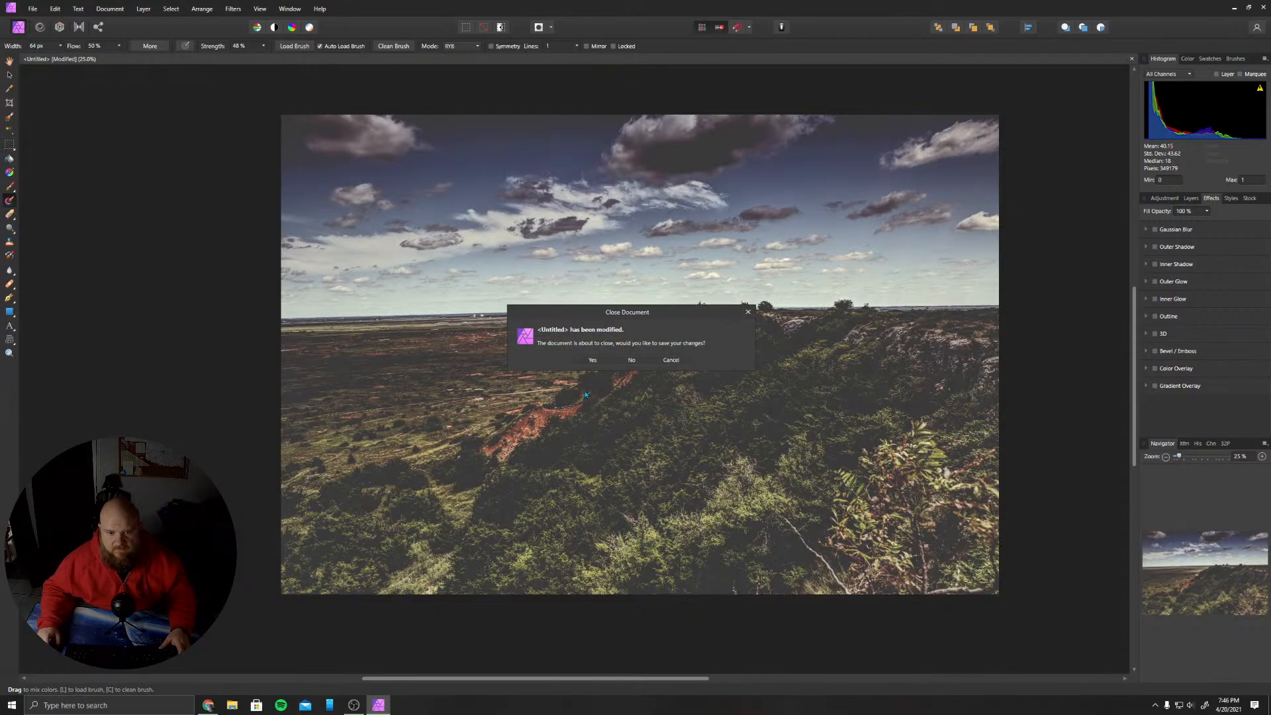
click(624, 359)
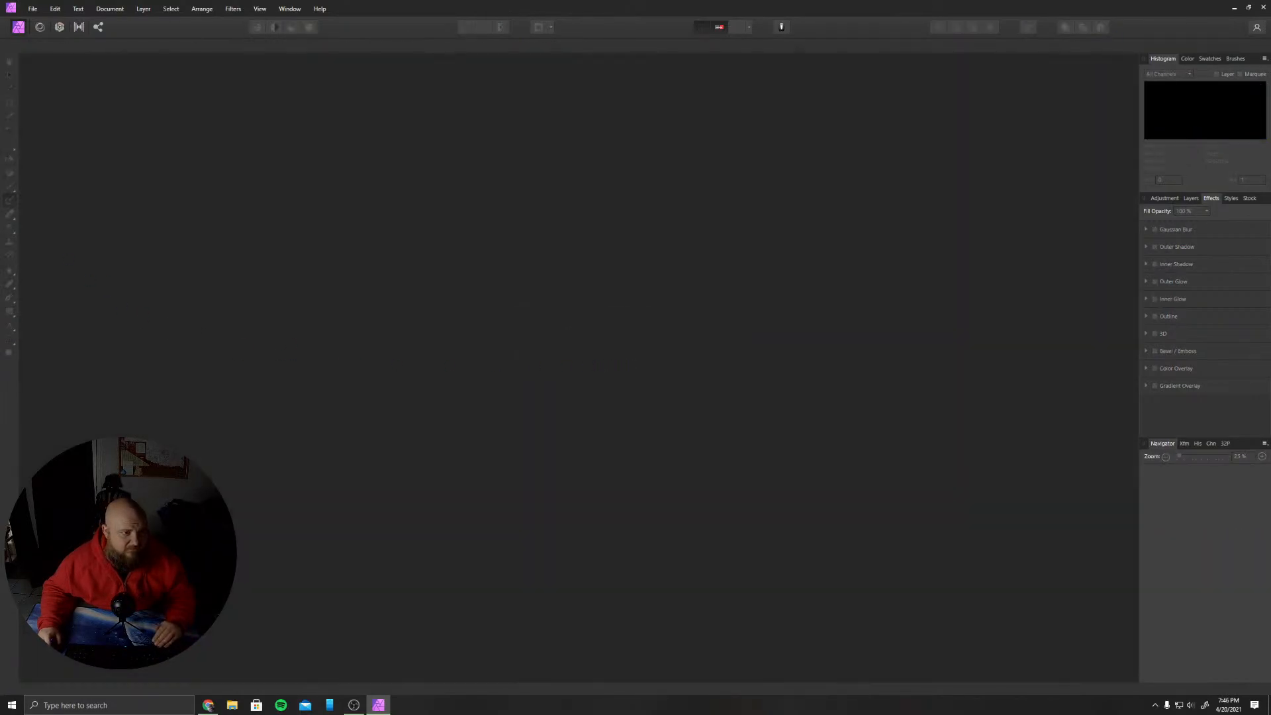
click(34, 9)
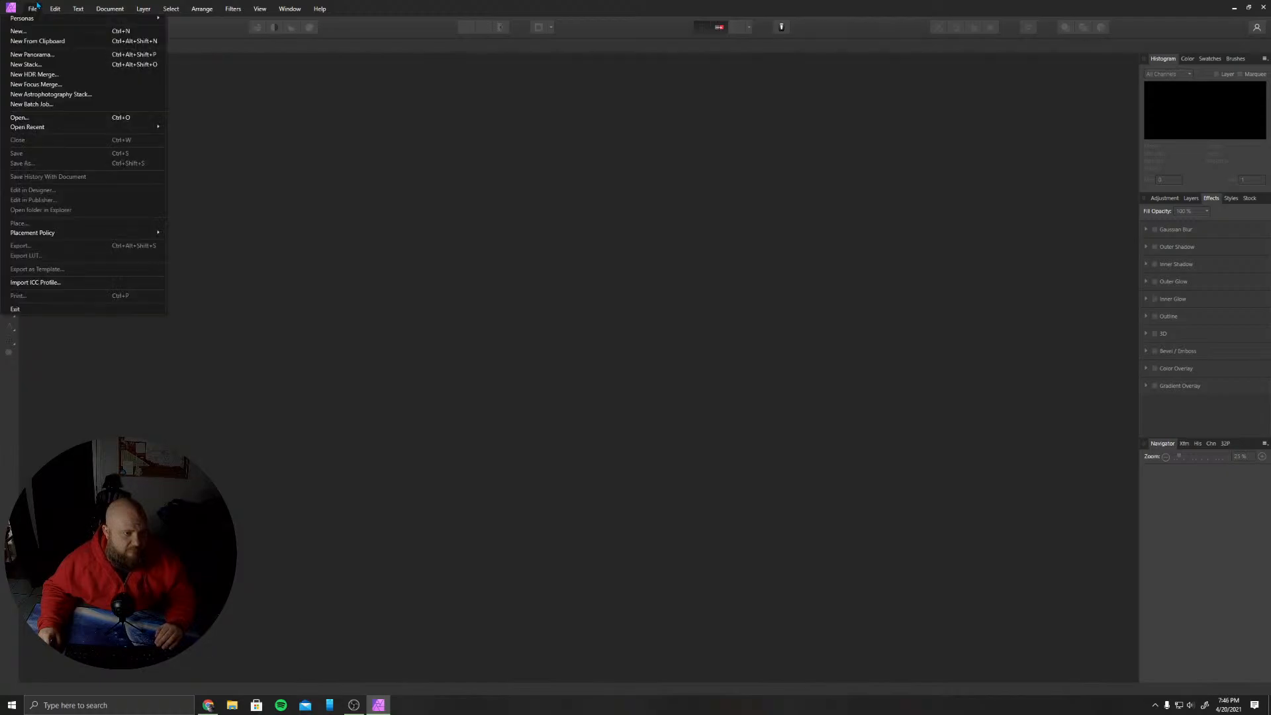
click(56, 58)
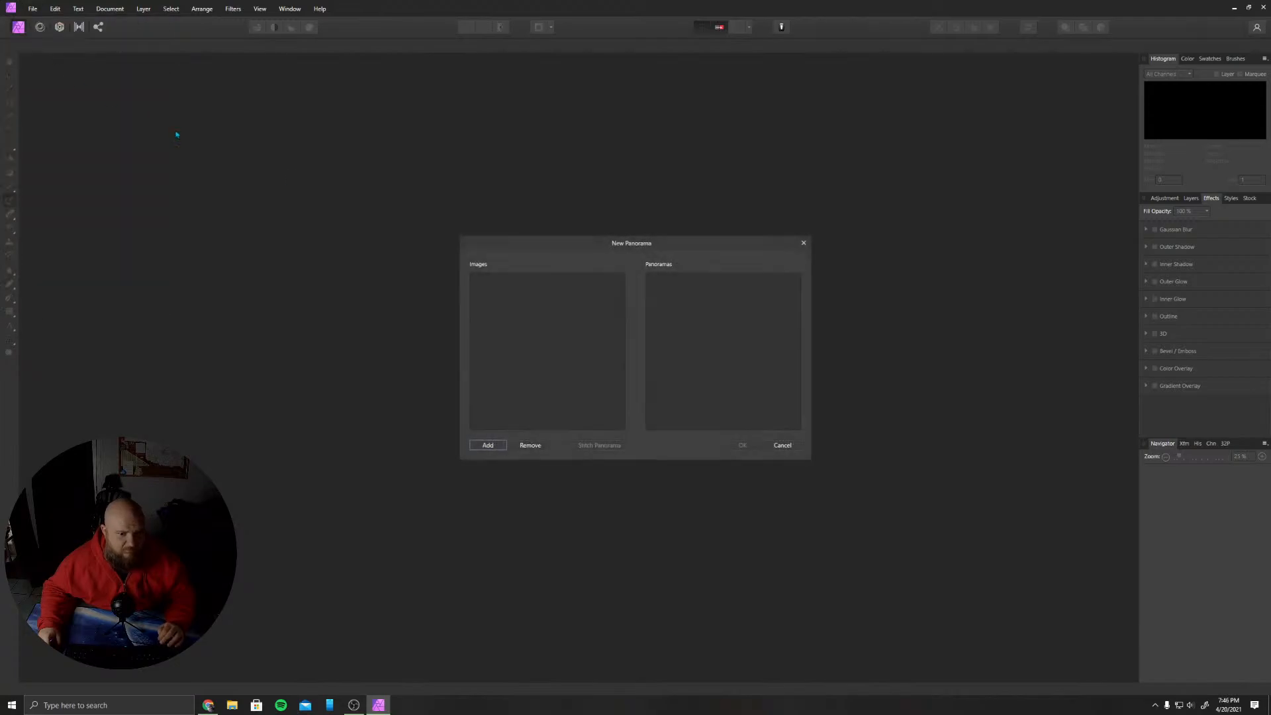
- Add all raw images from V44A6609.CR2 to V44A6631.CR2 in the HDR PANO folder of Test Images to the panorama
click(490, 447)
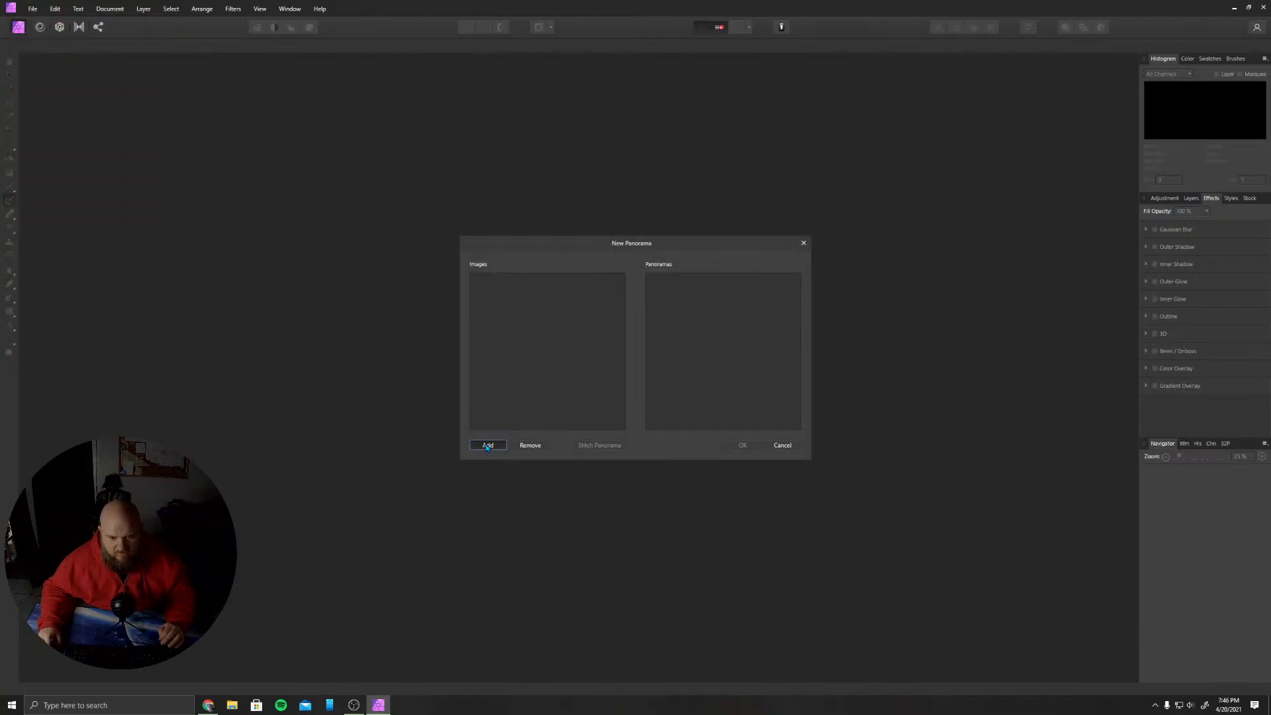
click(628, 262)
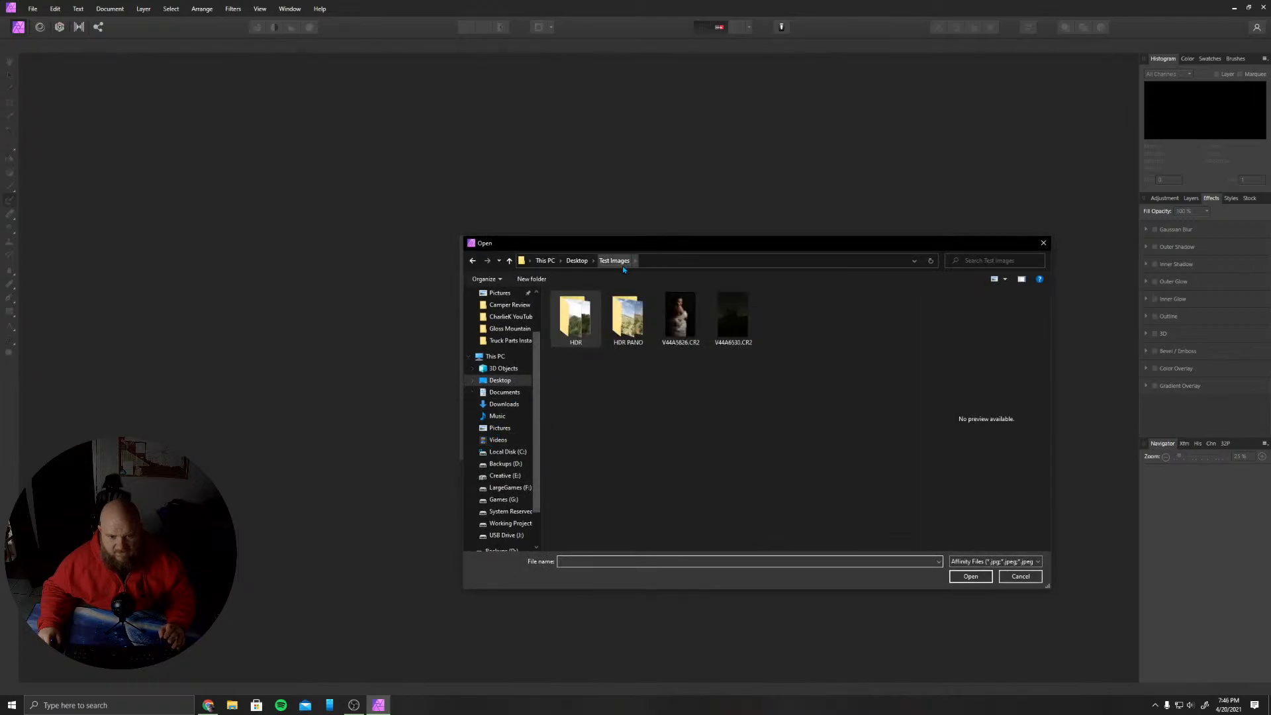
click(615, 321)
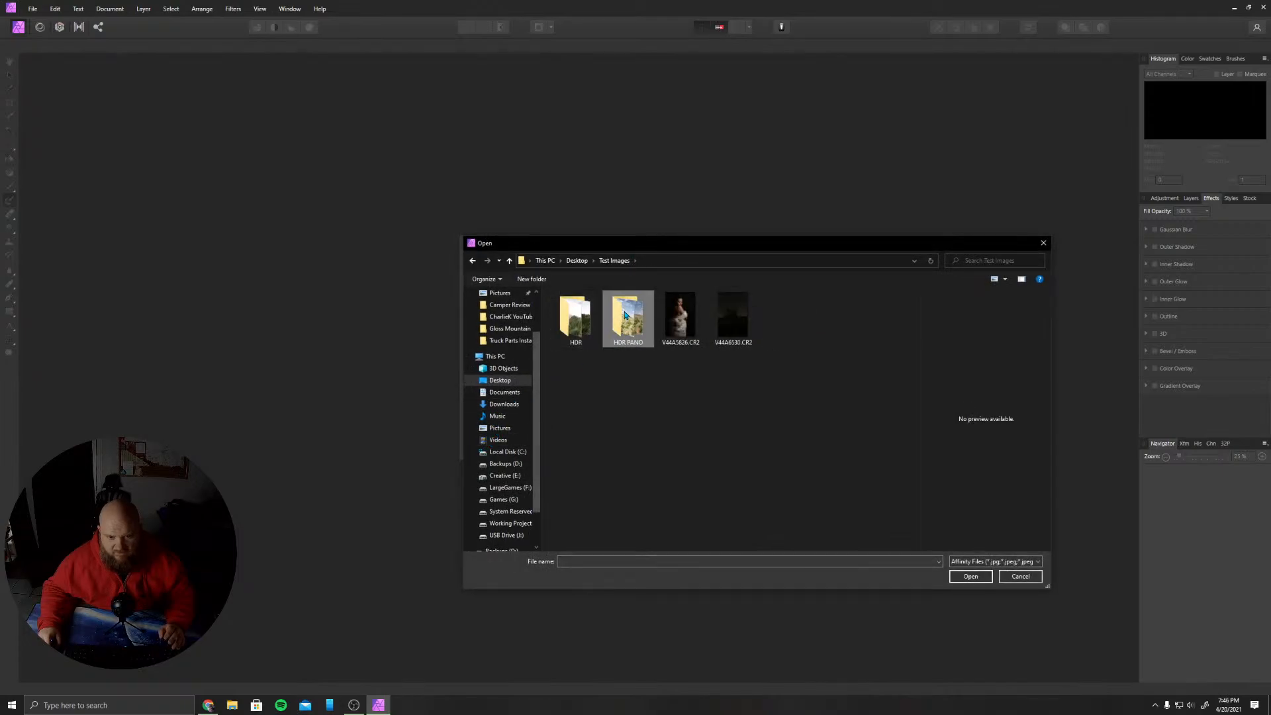
double_click(616, 322)
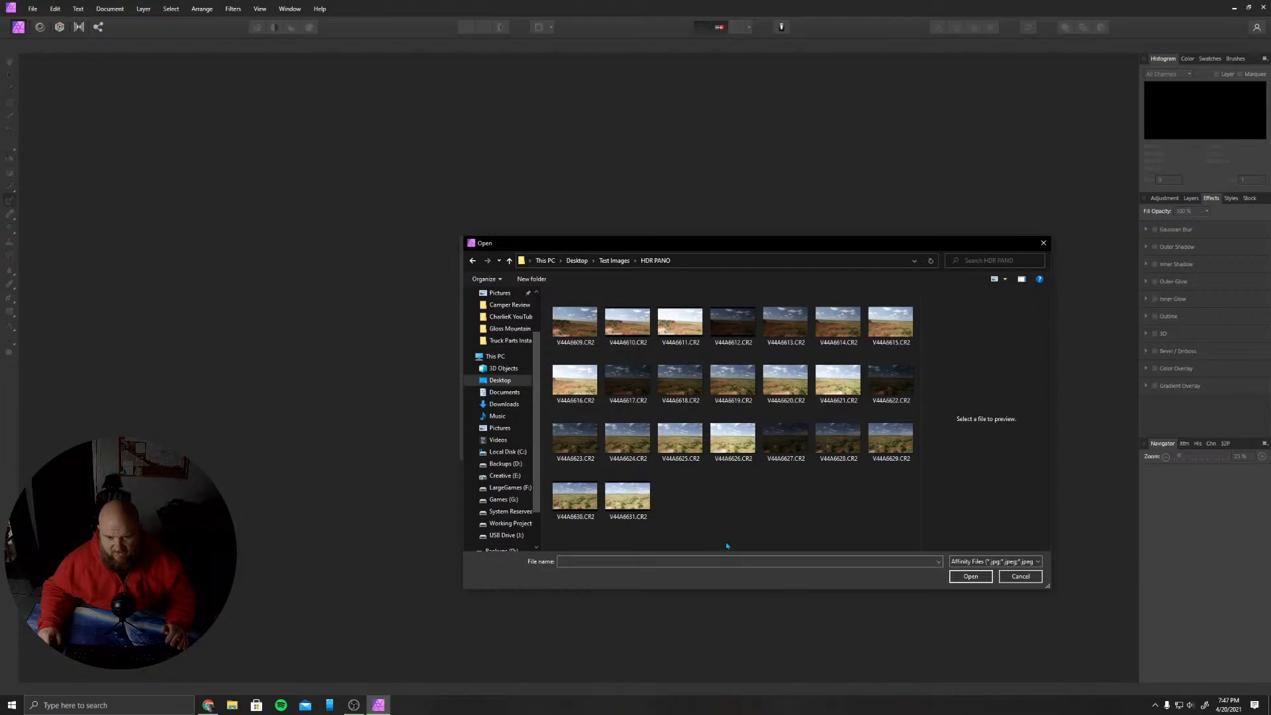
click(575, 323)
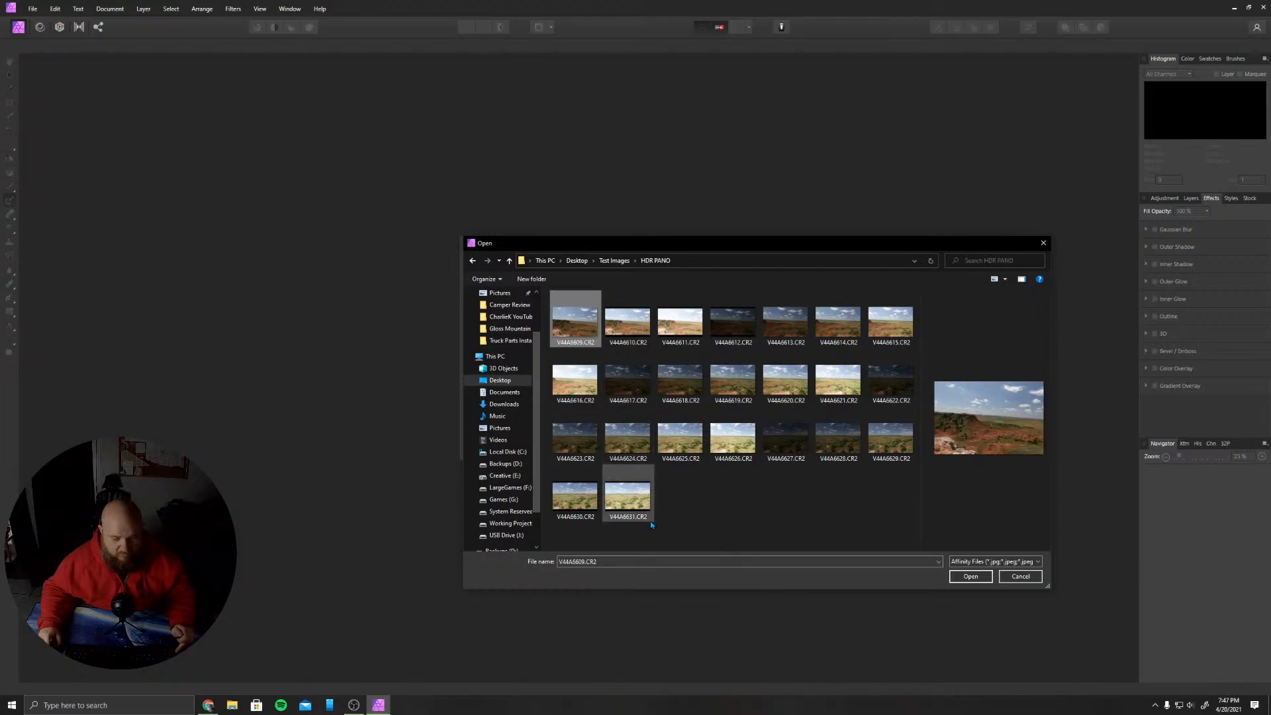
shift+click(631, 500)
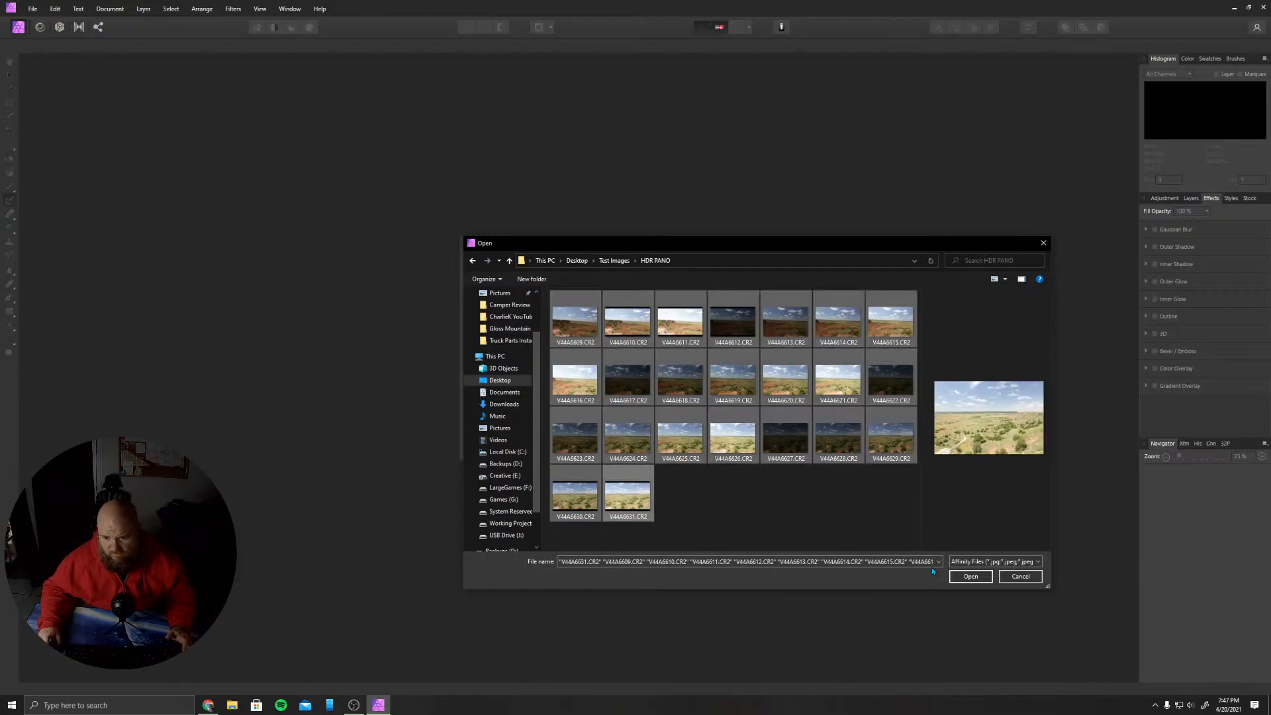
click(953, 576)
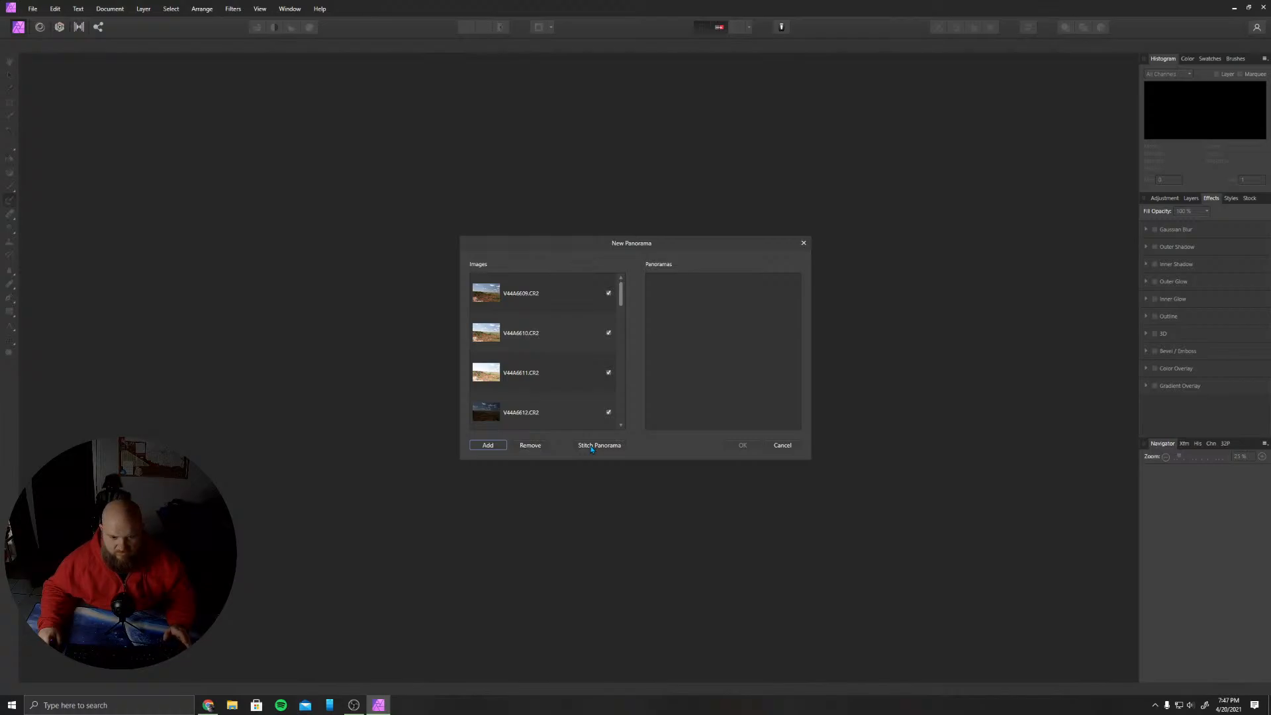
- Stitch the added raw images into a panorama and accept the stitched result
click(592, 446)
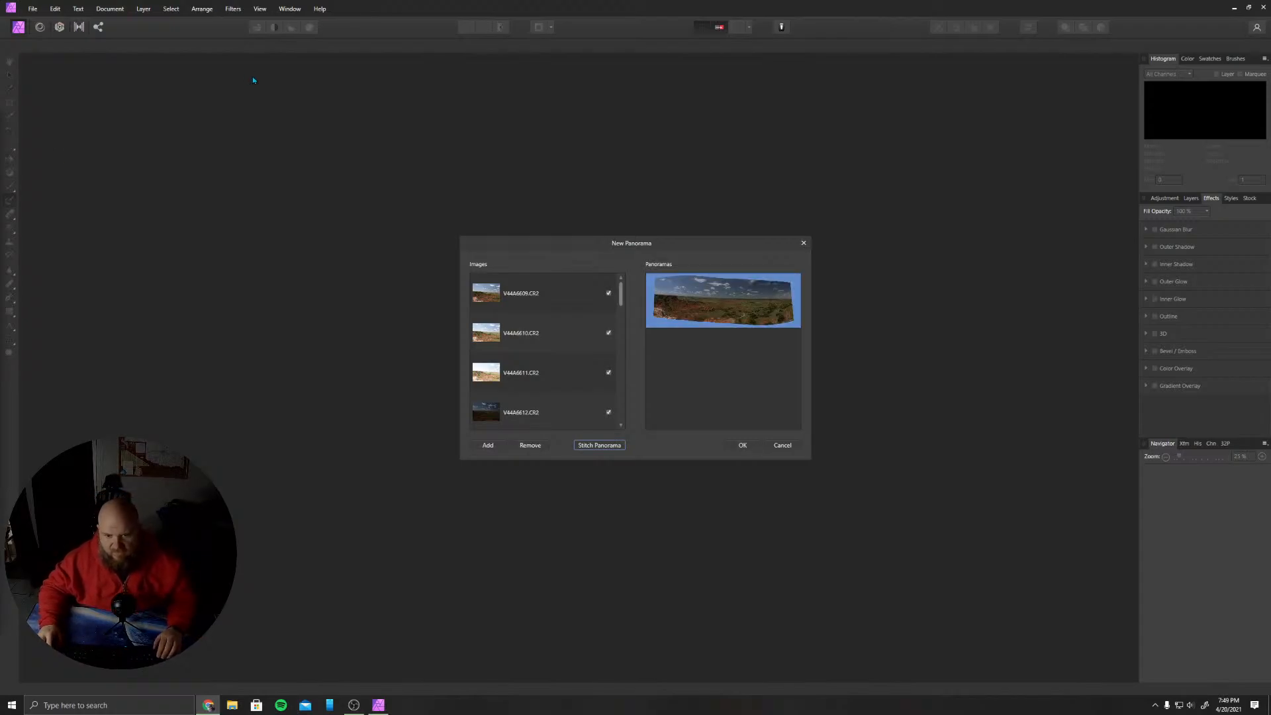
click(735, 445)
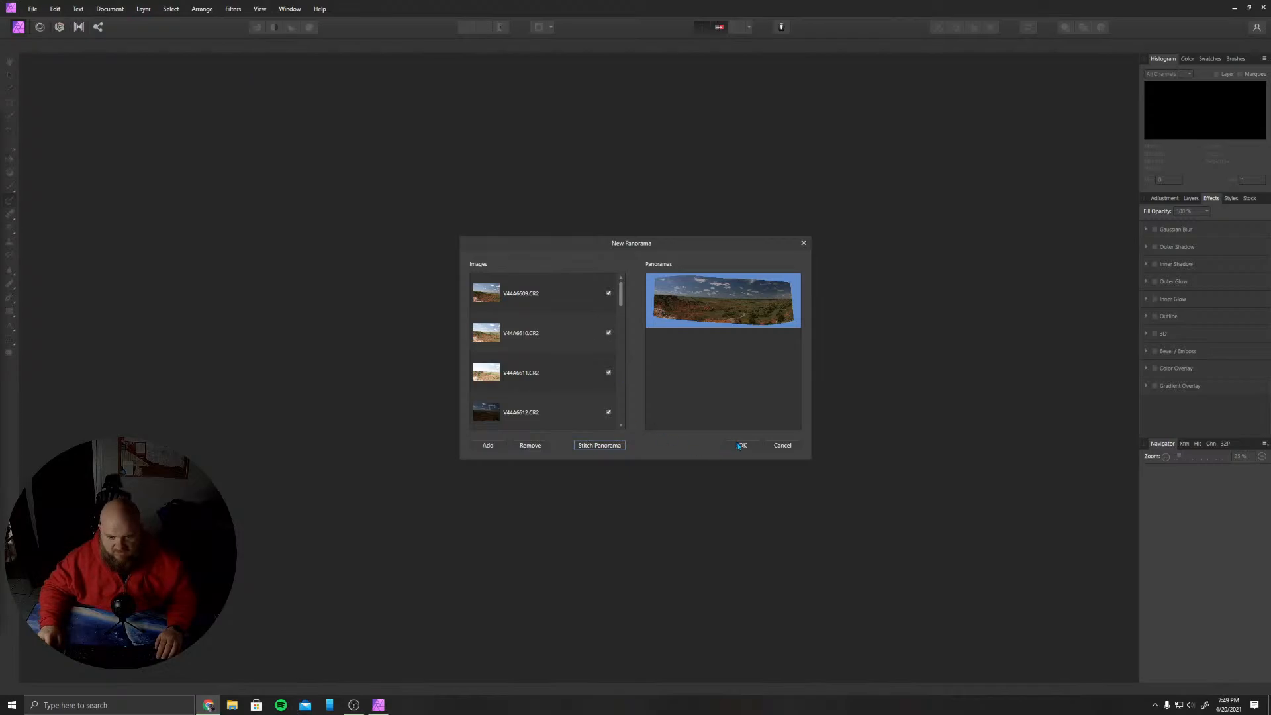